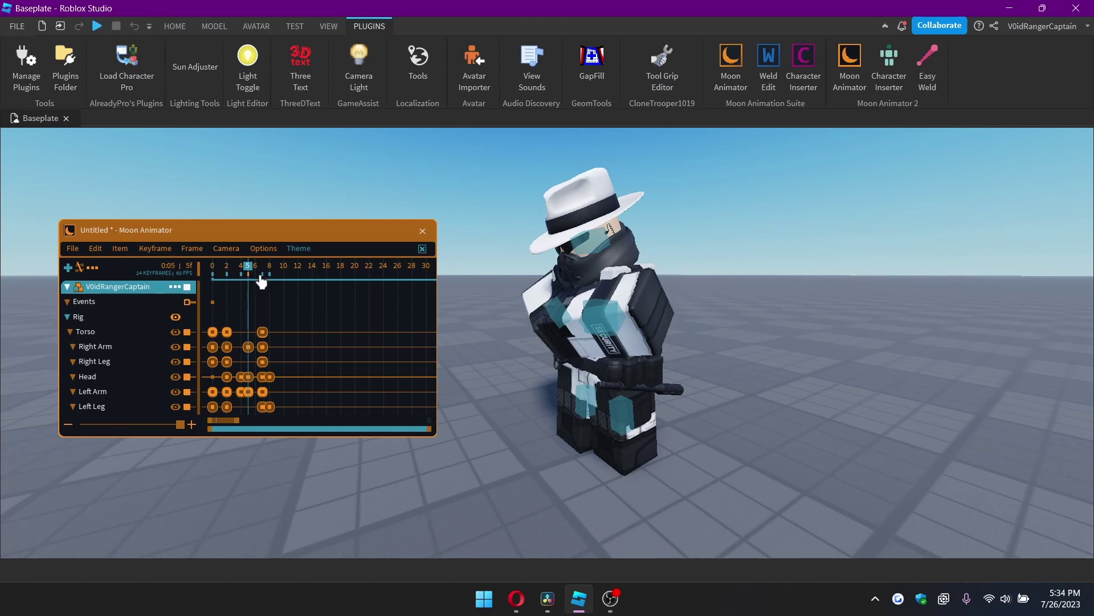
# - Move the last torso, head and left leg keyframes out to frame 16 on the timeline
pyautogui.click(255, 272)
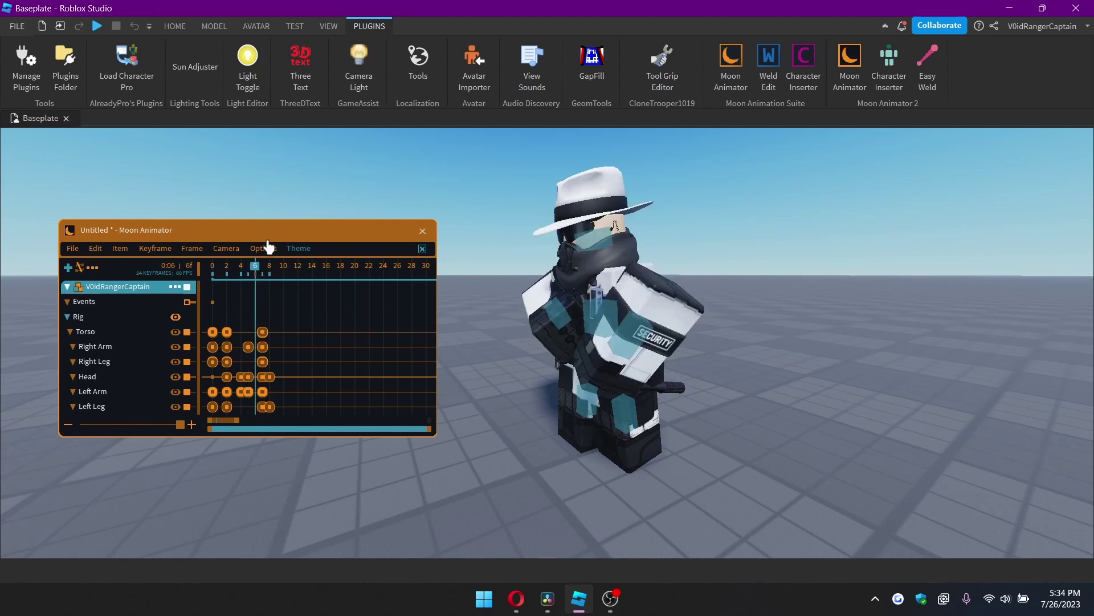
pyautogui.moveTo(263, 336); pyautogui.dragTo(331, 340)
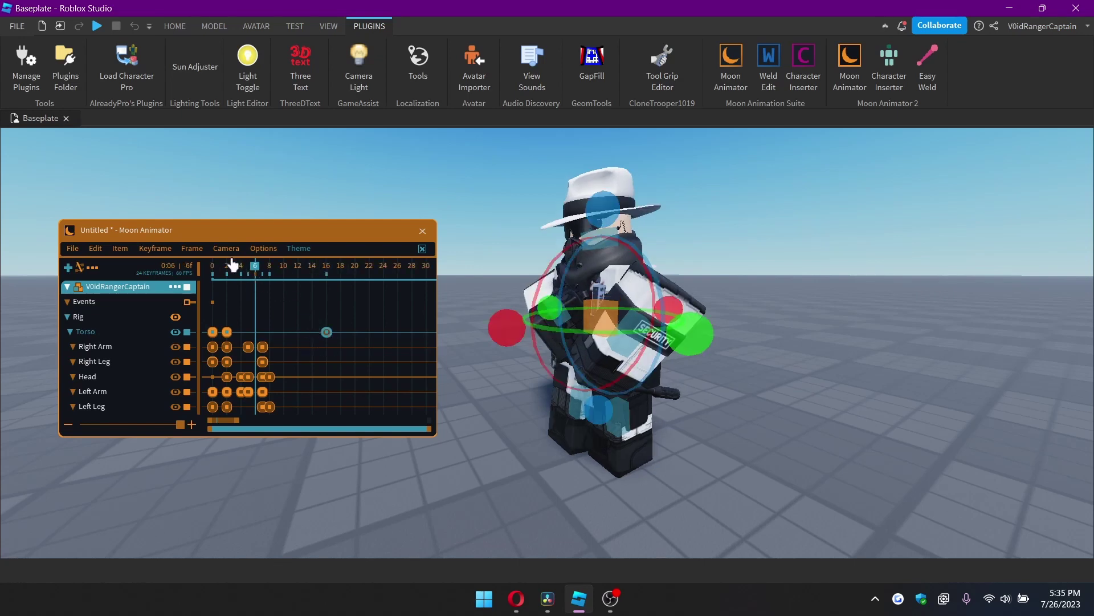
pyautogui.moveTo(230, 266); pyautogui.dragTo(329, 276)
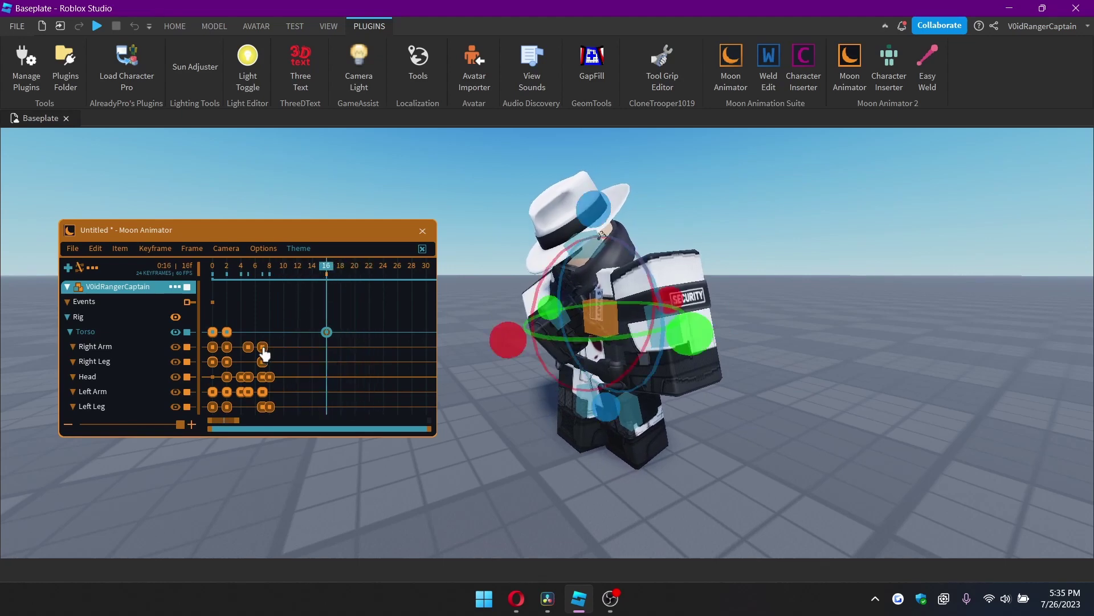
pyautogui.click(271, 272)
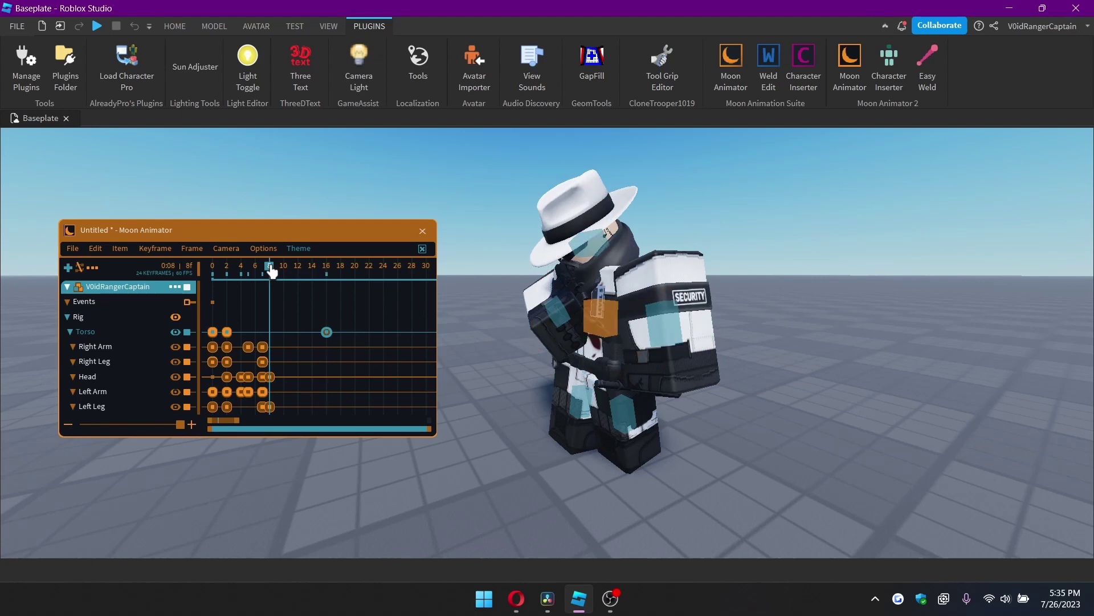
pyautogui.moveTo(270, 377); pyautogui.dragTo(326, 377)
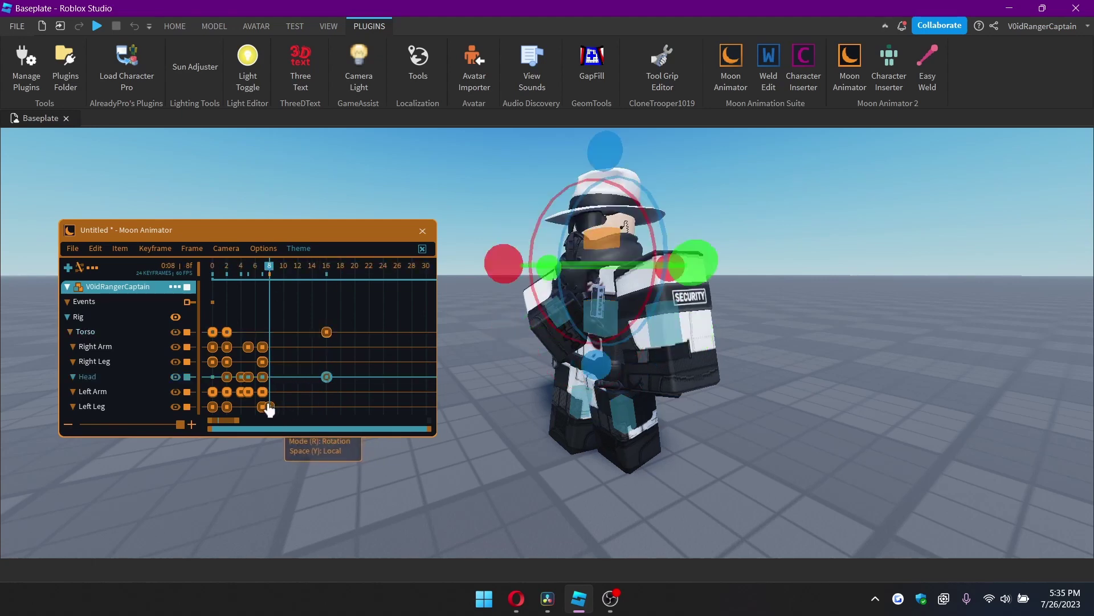
pyautogui.moveTo(269, 408); pyautogui.dragTo(326, 407)
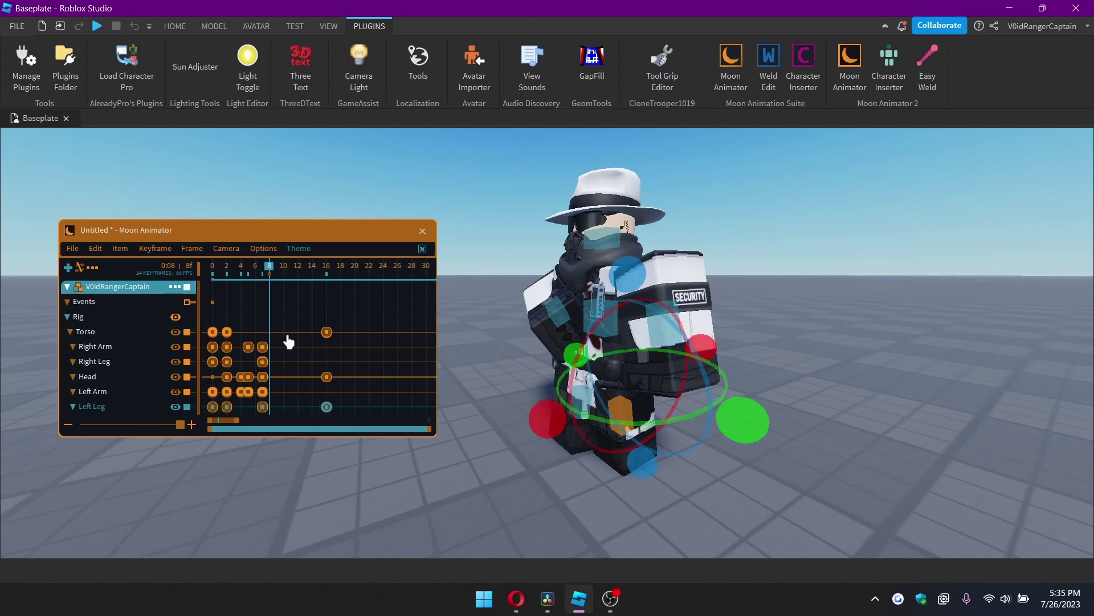
# - Move the frame-7 keyframes of the right arm, right leg, head, left arm and left leg to frame 10
pyautogui.click(288, 272)
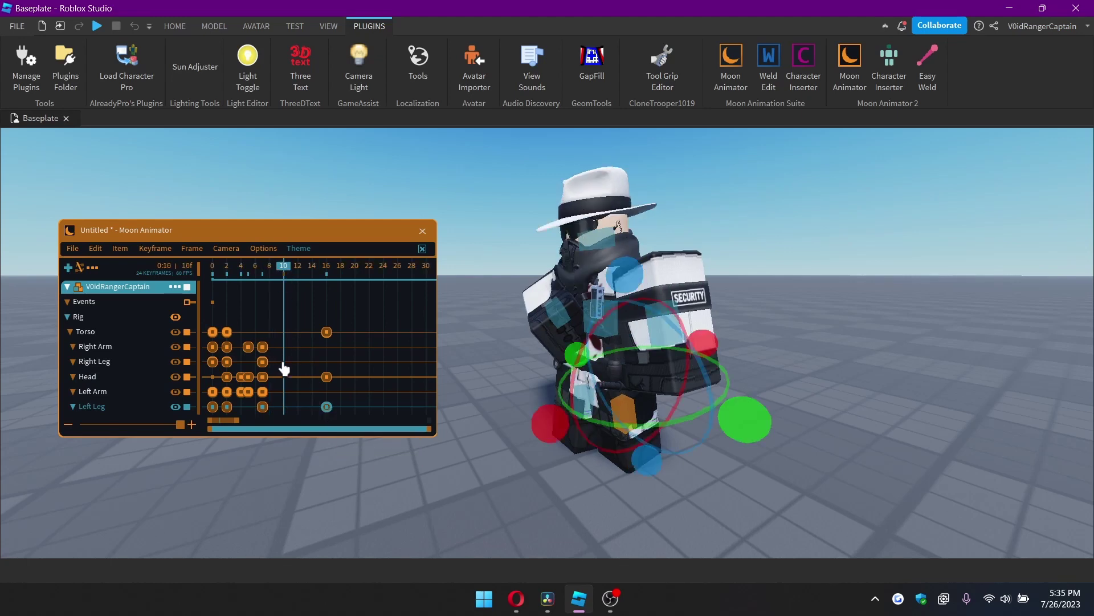
pyautogui.moveTo(263, 348); pyautogui.dragTo(279, 379)
pyautogui.click(262, 376)
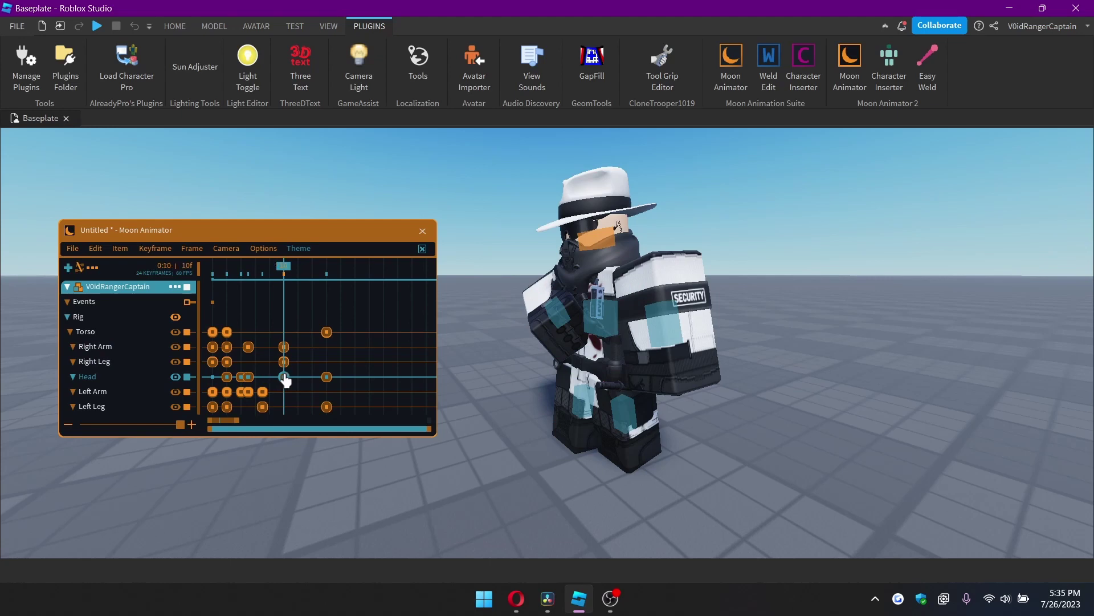
pyautogui.press('[')
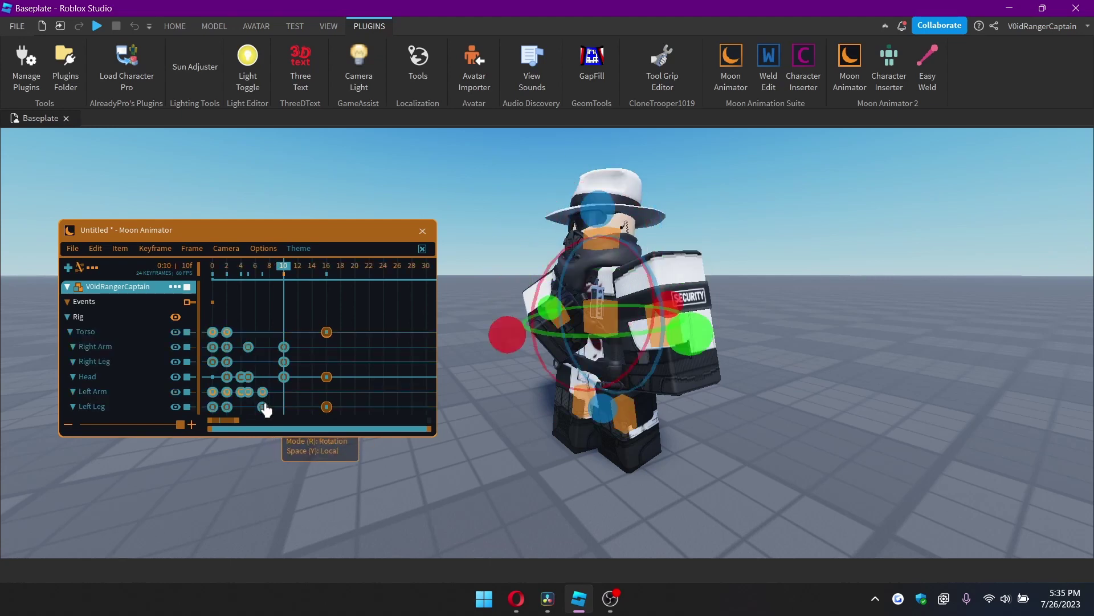
pyautogui.click(274, 331)
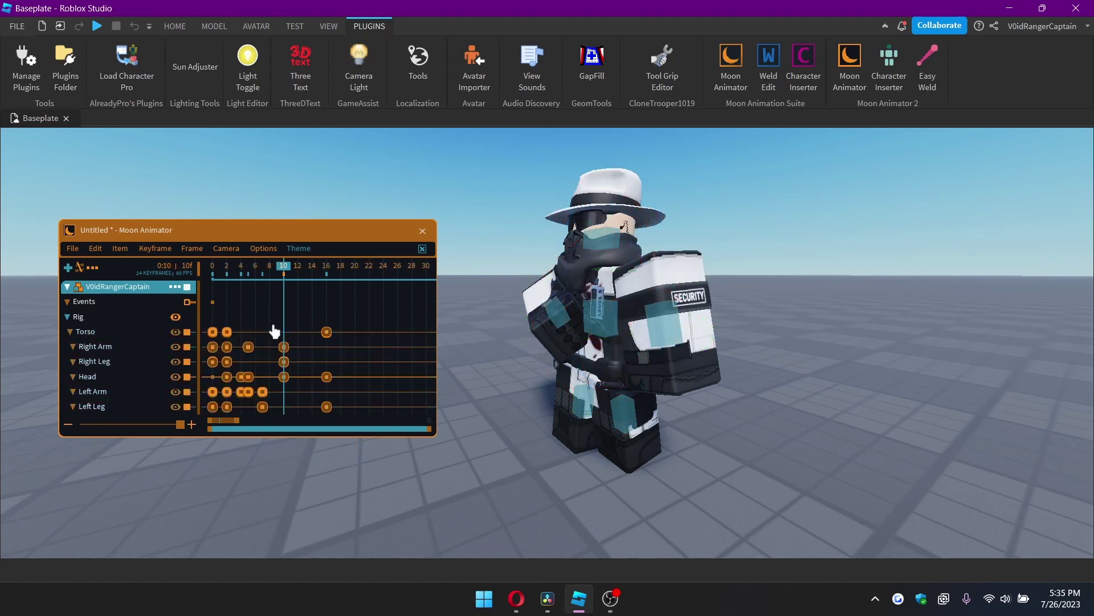
pyautogui.click(264, 392)
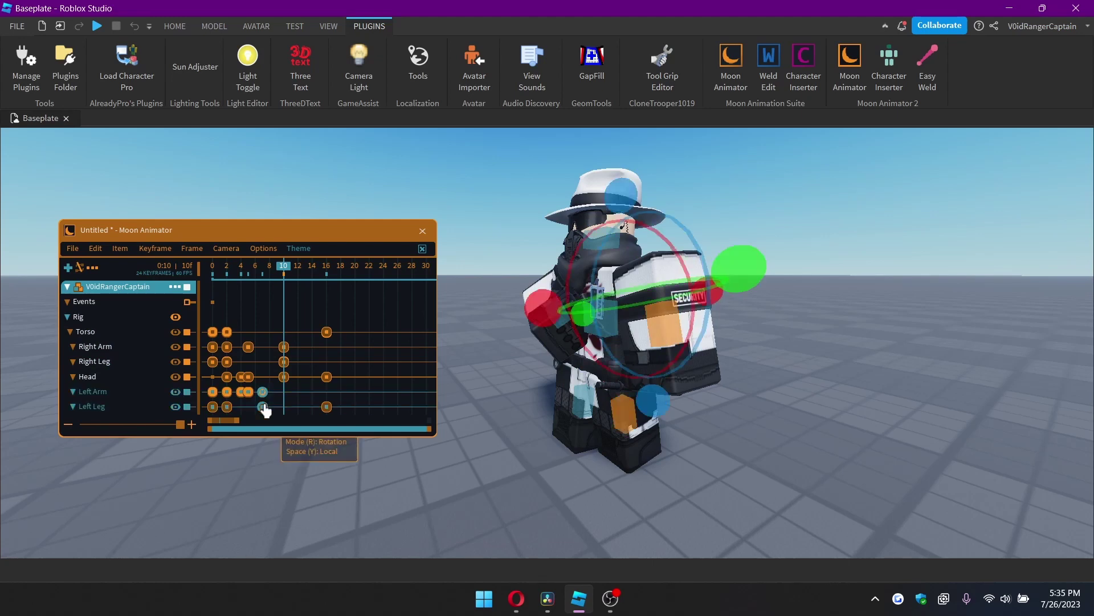
pyautogui.moveTo(262, 392); pyautogui.dragTo(283, 394)
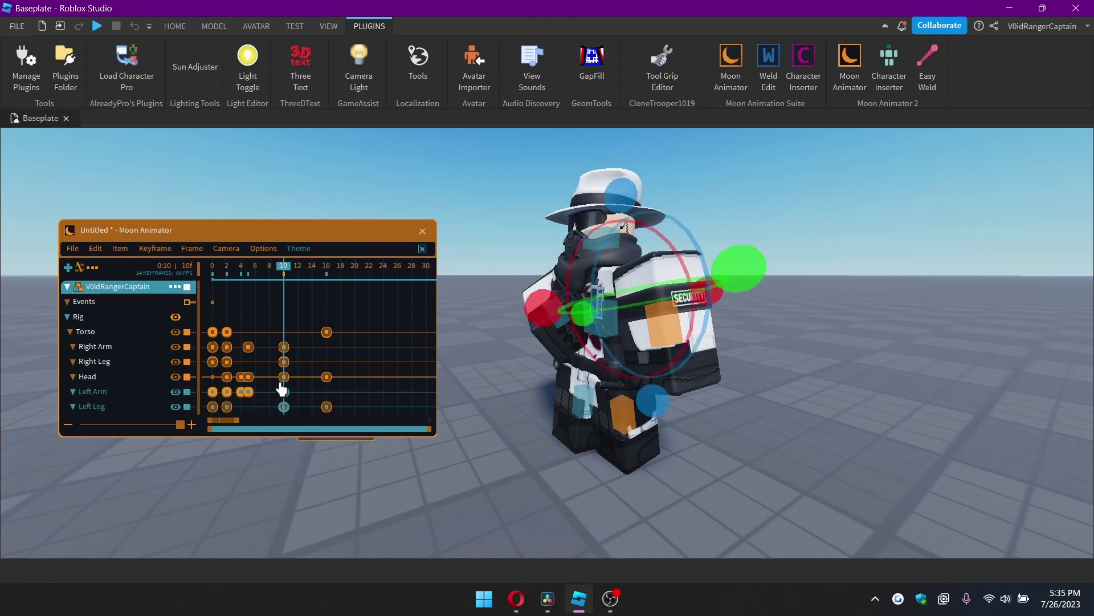
# - Delete the head and left arm keyframes at frame 4
pyautogui.click(250, 269)
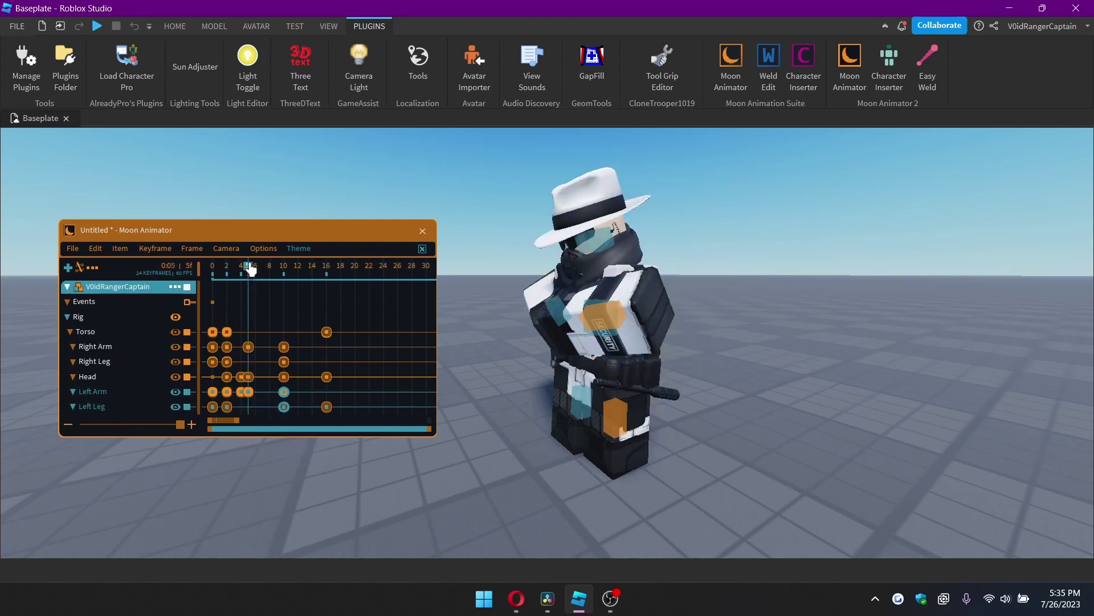
pyautogui.click(242, 377)
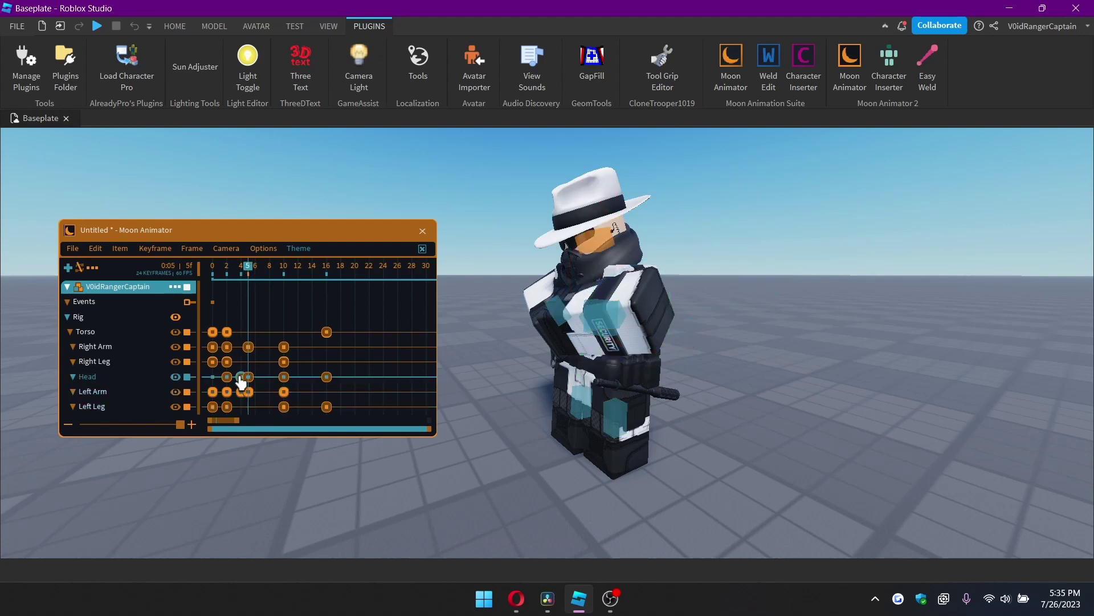
pyautogui.press('Delete')
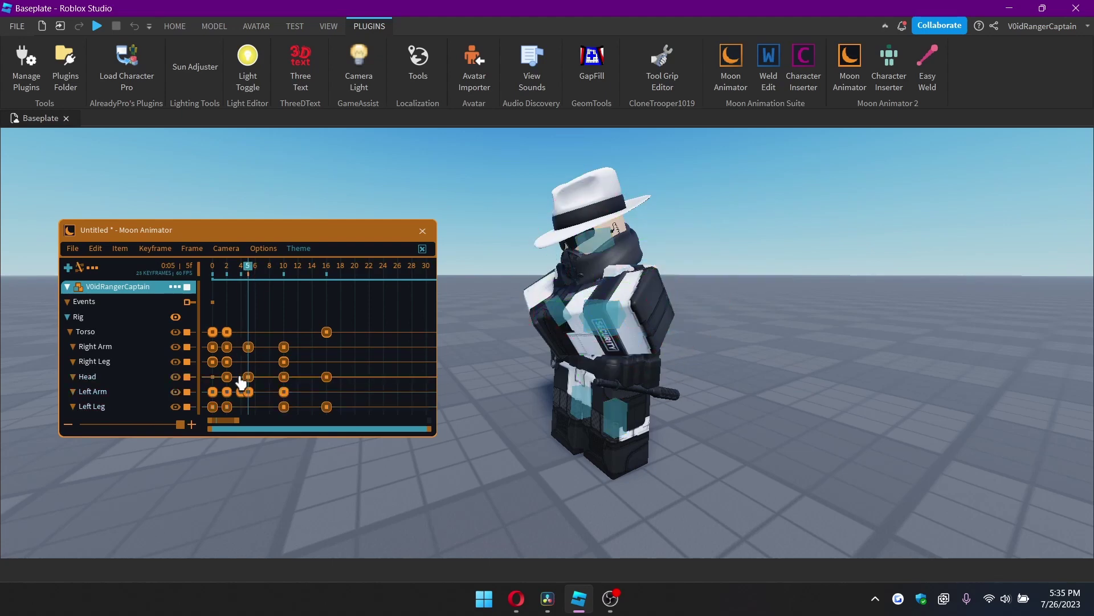
pyautogui.click(240, 393)
pyautogui.press('Delete')
# - Play the animation from the start and examine the character's motion and the keyframe timing
pyautogui.moveTo(245, 276); pyautogui.dragTo(215, 276)
pyautogui.press('space')
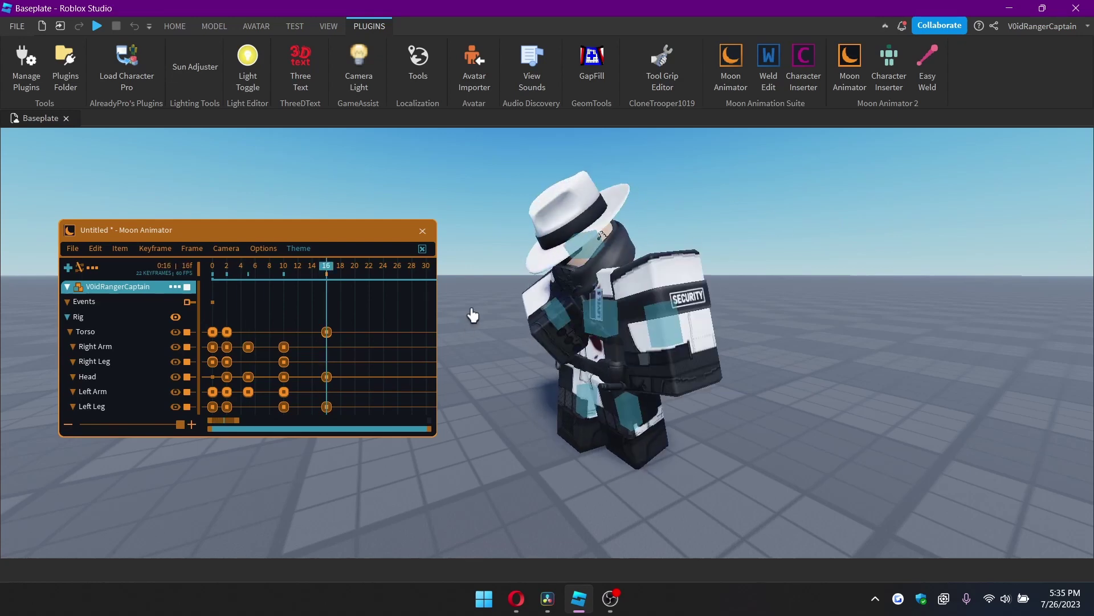
pyautogui.moveTo(516, 334); pyautogui.dragTo(536, 336, button='right')
pyautogui.moveTo(535, 336); pyautogui.dragTo(529, 351, button='middle')
pyautogui.scroll(-3, 569, 391)
pyautogui.moveTo(573, 392); pyautogui.dragTo(518, 394, button='right')
pyautogui.scroll(2, 573, 393)
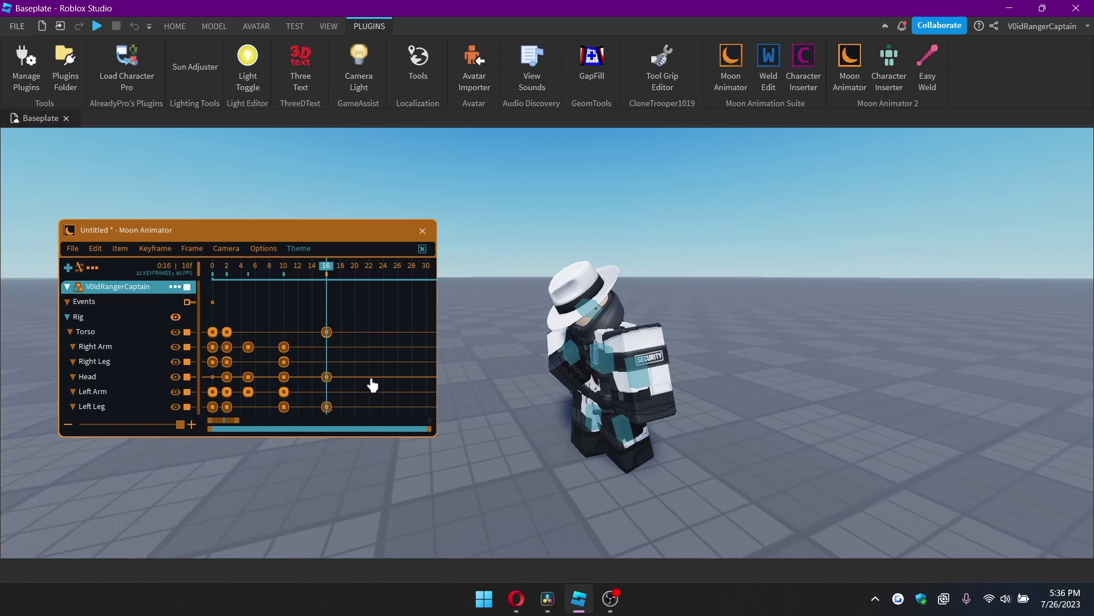
pyautogui.hscroll(4, 373, 386)
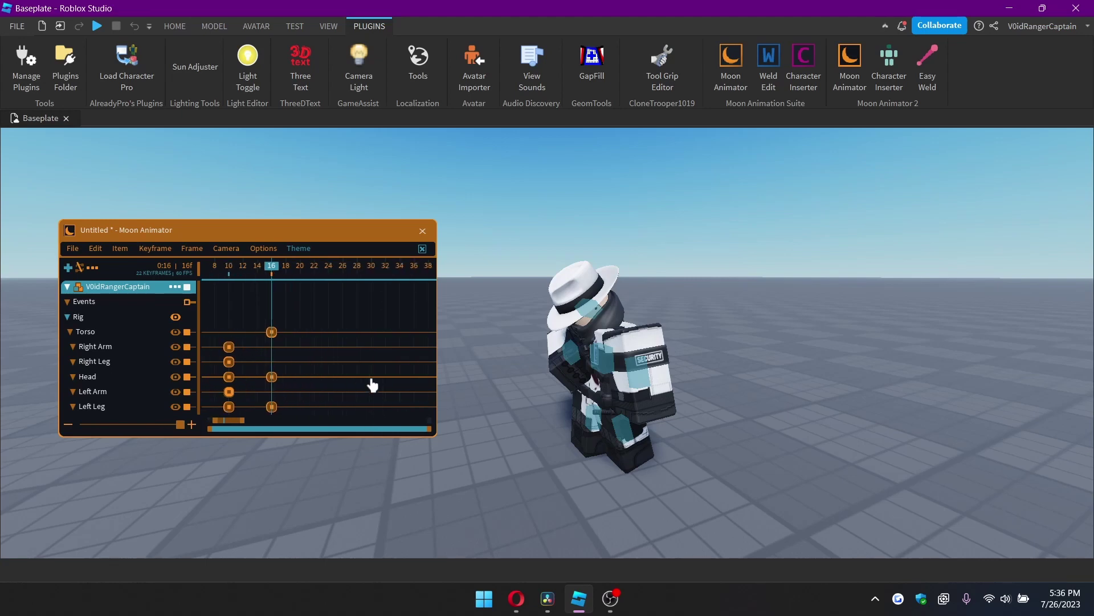
pyautogui.hscroll(-4, 375, 300)
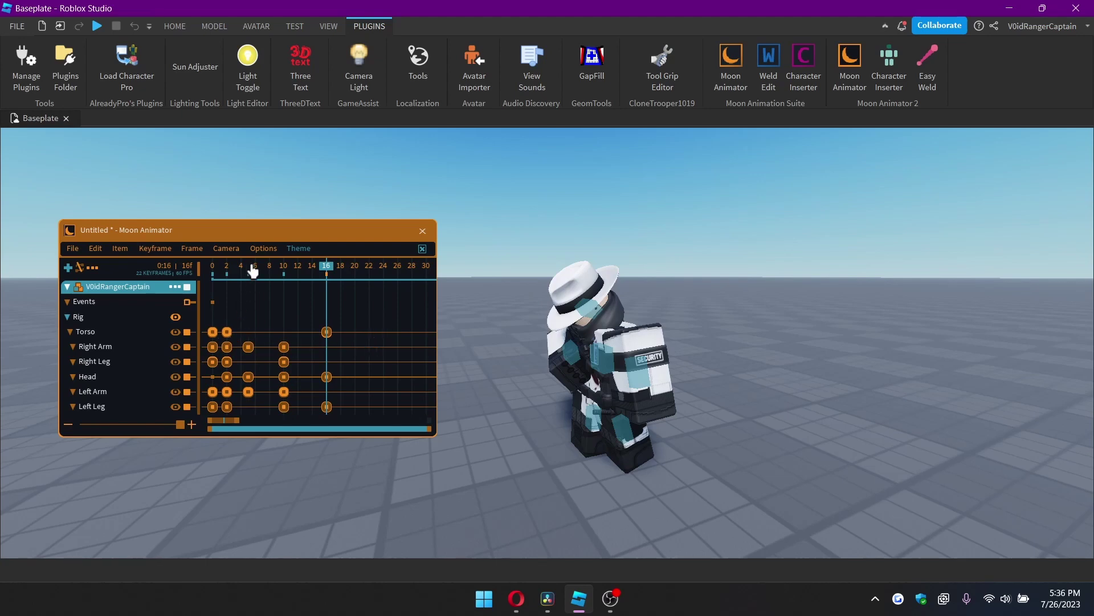
# - Shift the final torso, head and left leg keyframes together to frame 20
pyautogui.moveTo(251, 266); pyautogui.dragTo(355, 278)
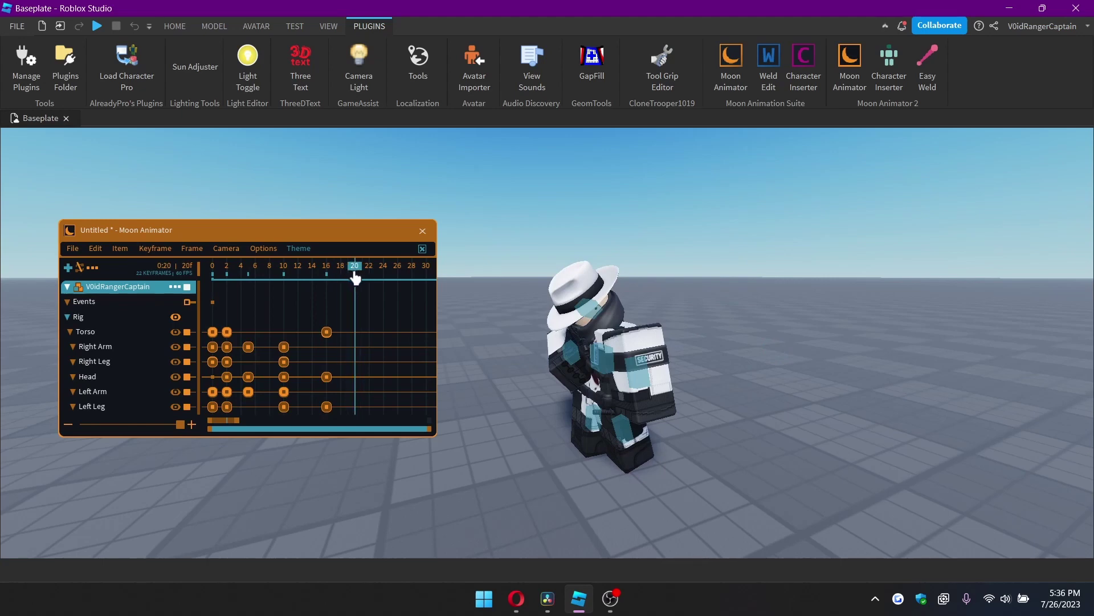
pyautogui.click(327, 332)
pyautogui.keyDown('ctrl'); pyautogui.click(325, 378); pyautogui.keyUp('ctrl')
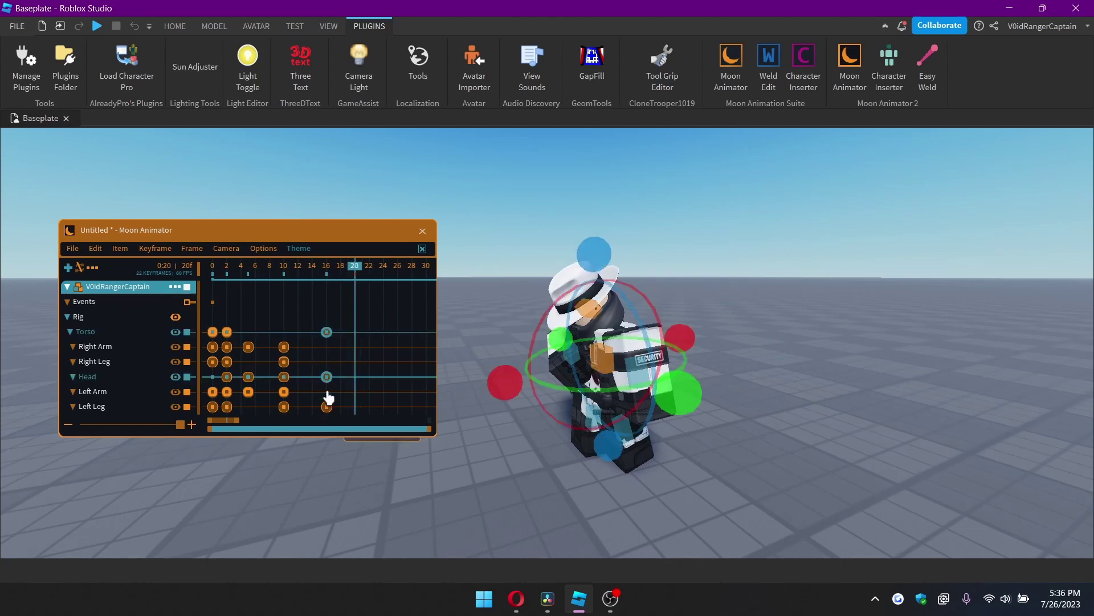
pyautogui.keyDown('ctrl'); pyautogui.click(327, 407); pyautogui.keyUp('ctrl')
pyautogui.moveTo(326, 332); pyautogui.dragTo(355, 334)
# - Shift the frame-10 keyframes of both arms, both legs and the head together to frame 15
pyautogui.click(284, 347)
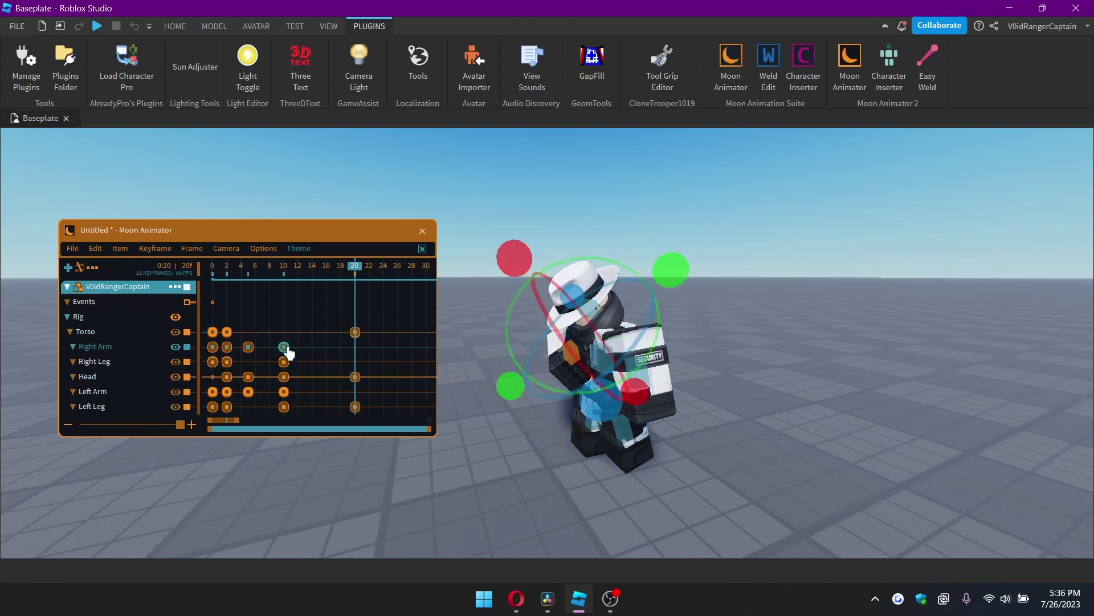
pyautogui.click(311, 270)
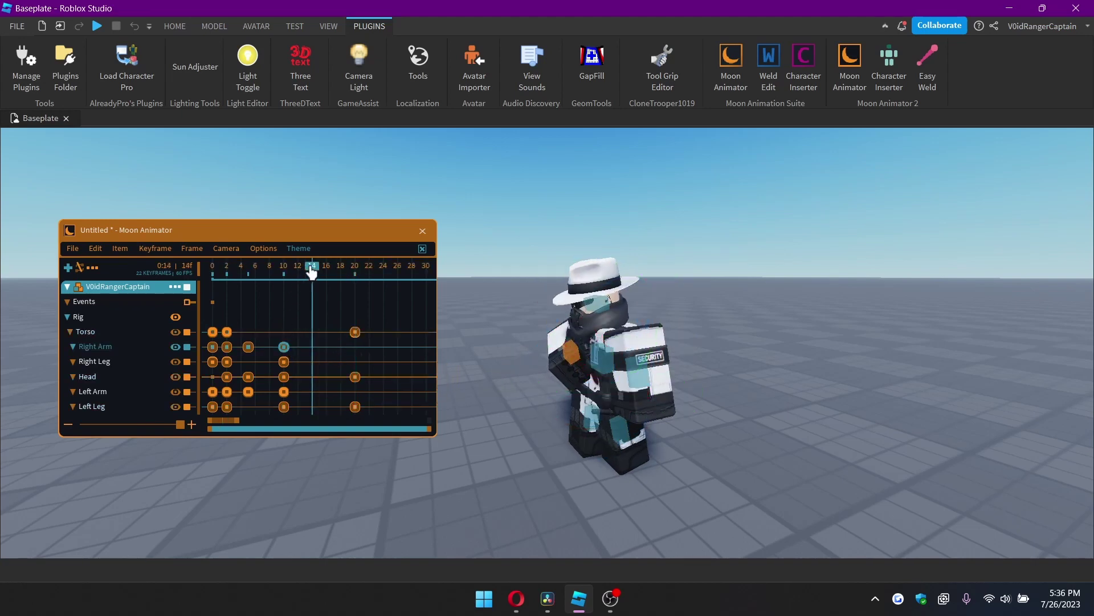
pyautogui.moveTo(313, 267); pyautogui.dragTo(318, 268)
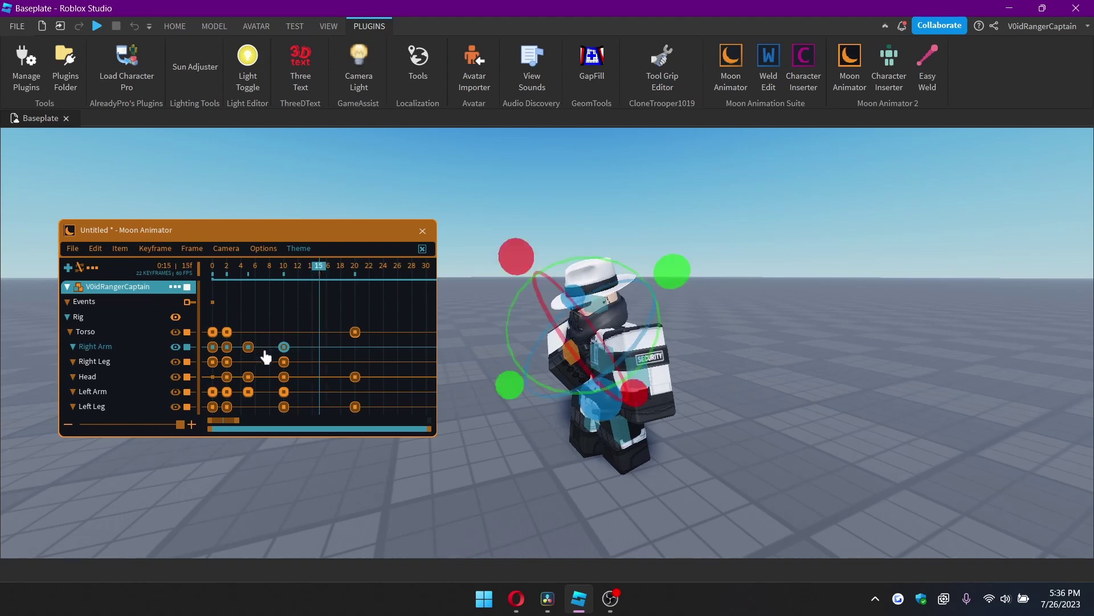
pyautogui.keyDown('ctrl'); pyautogui.click(284, 362); pyautogui.keyUp('ctrl')
pyautogui.keyDown('ctrl'); pyautogui.click(284, 376); pyautogui.keyUp('ctrl')
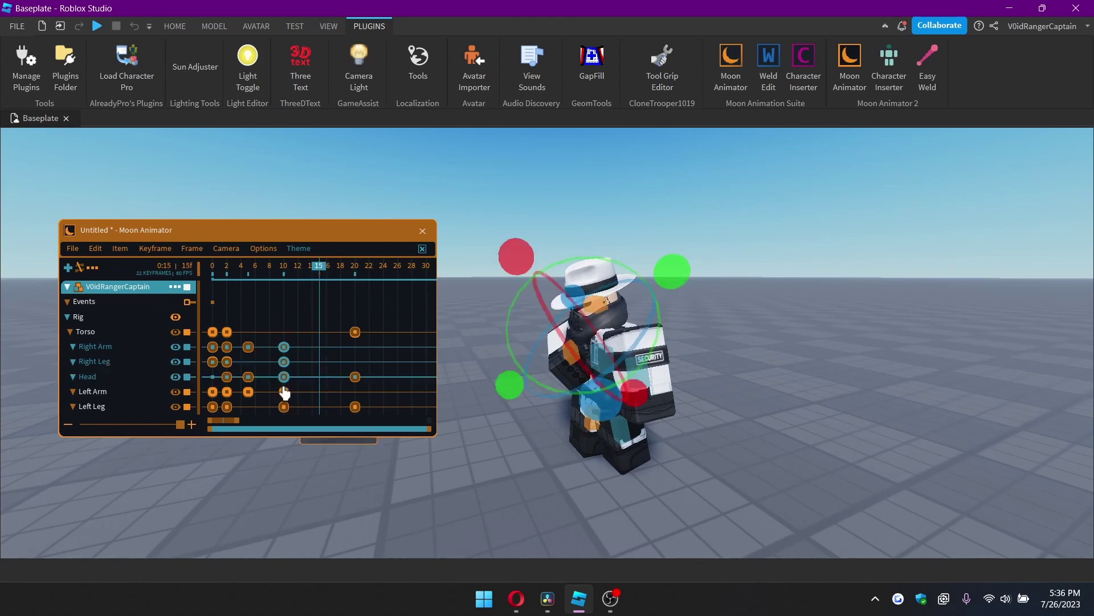
pyautogui.keyDown('ctrl'); pyautogui.click(283, 392); pyautogui.keyUp('ctrl')
pyautogui.keyDown('ctrl'); pyautogui.click(284, 406); pyautogui.keyUp('ctrl')
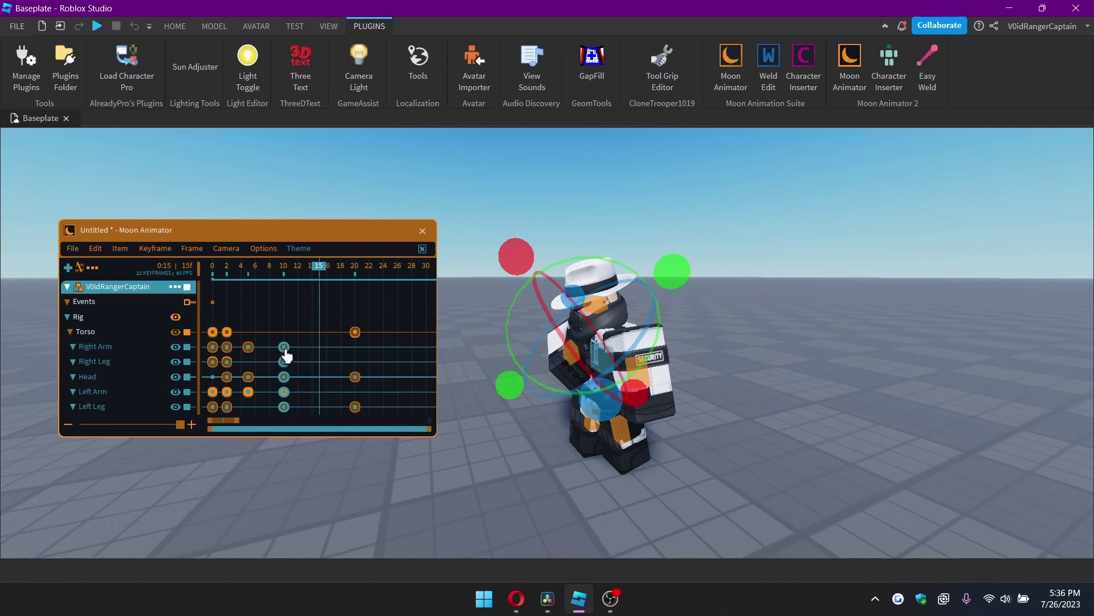
pyautogui.moveTo(283, 355); pyautogui.dragTo(322, 357)
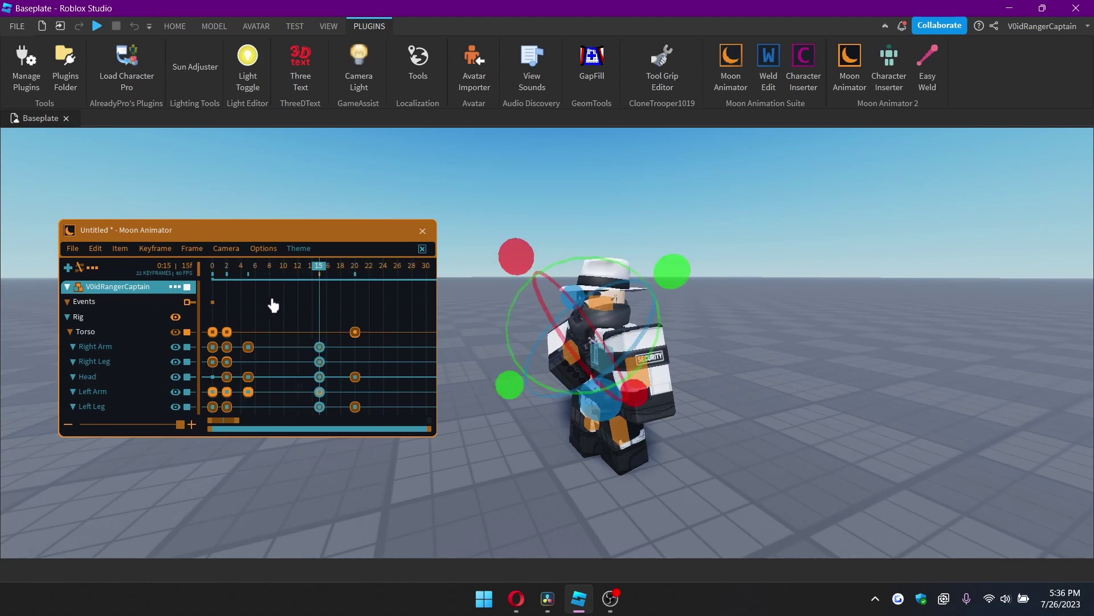
# - Move the frame-5 keyframes of the right arm, head and left arm together to frame 6
pyautogui.click(248, 346)
pyautogui.click(283, 266)
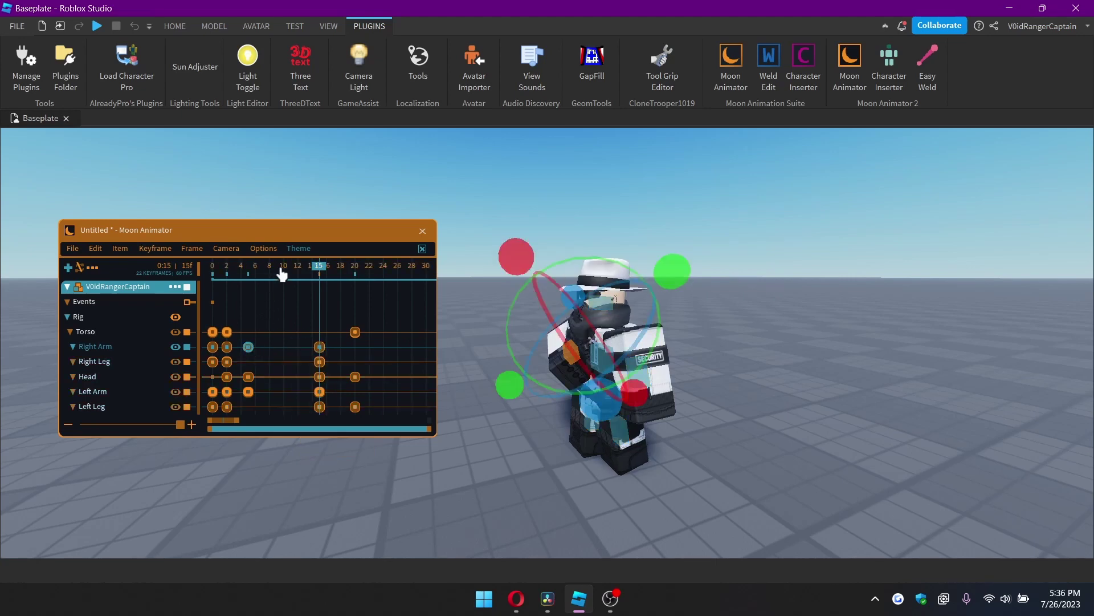
pyautogui.moveTo(281, 267); pyautogui.dragTo(266, 277)
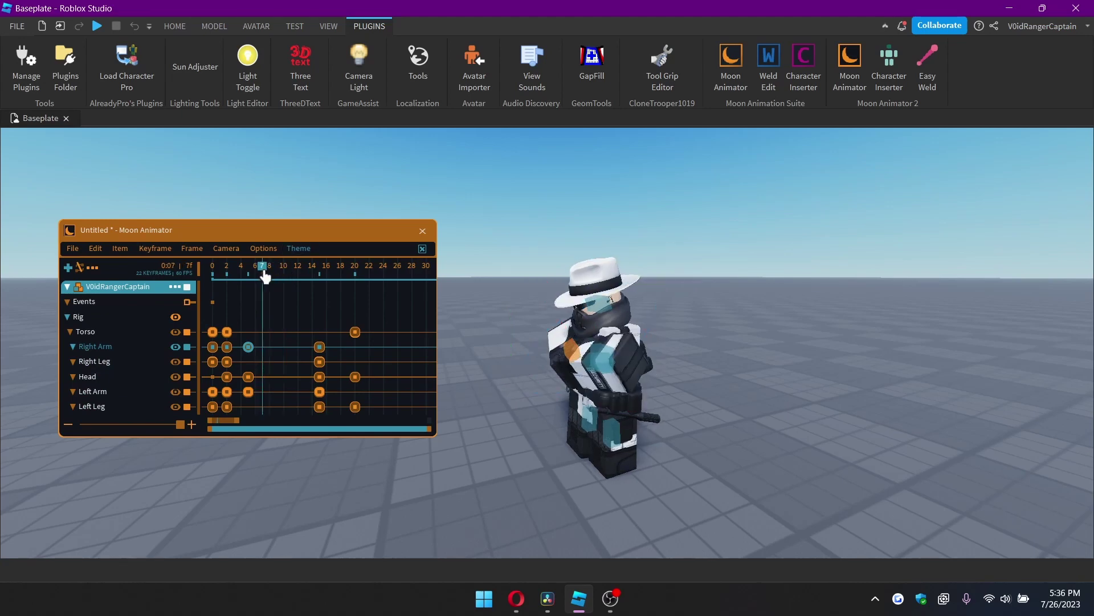
pyautogui.moveTo(264, 276); pyautogui.dragTo(257, 279)
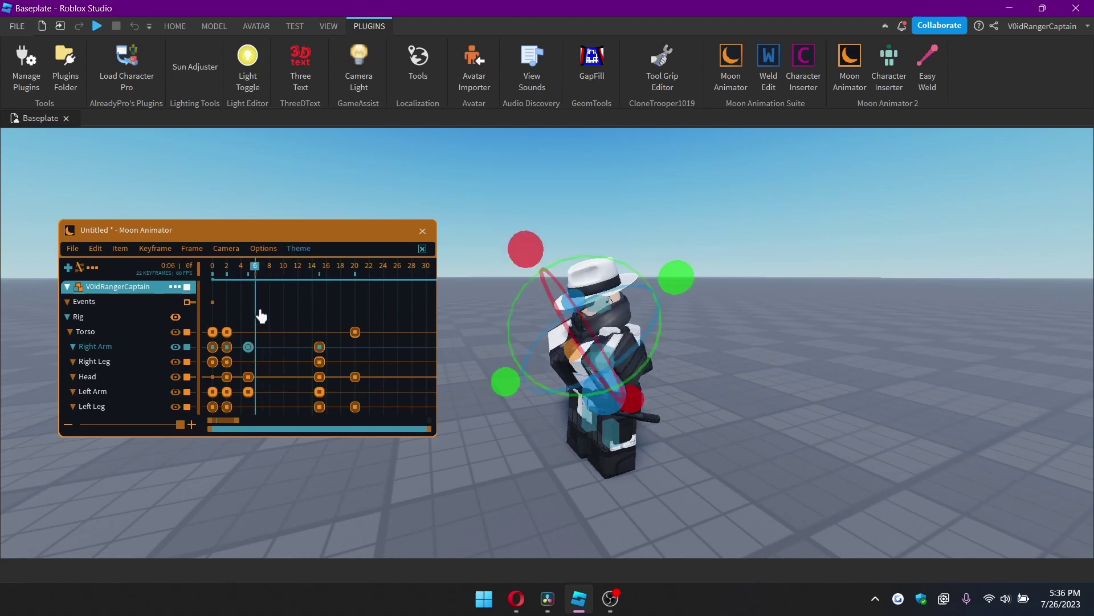
pyautogui.keyDown('ctrl'); pyautogui.click(249, 377); pyautogui.keyUp('ctrl')
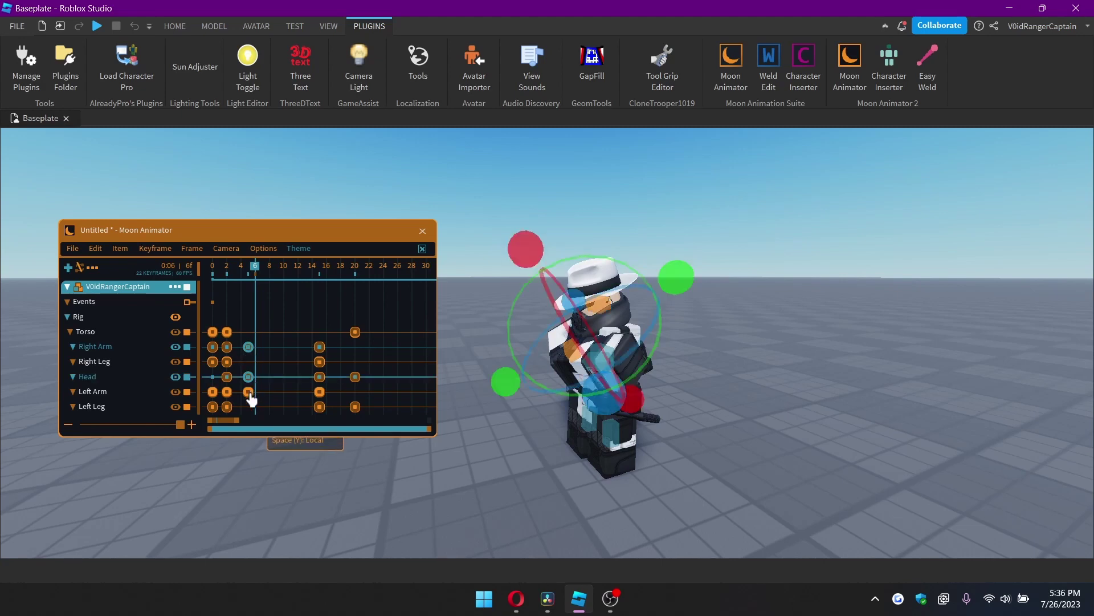
pyautogui.keyDown('ctrl'); pyautogui.click(248, 392); pyautogui.keyUp('ctrl')
pyautogui.moveTo(248, 347); pyautogui.dragTo(255, 349)
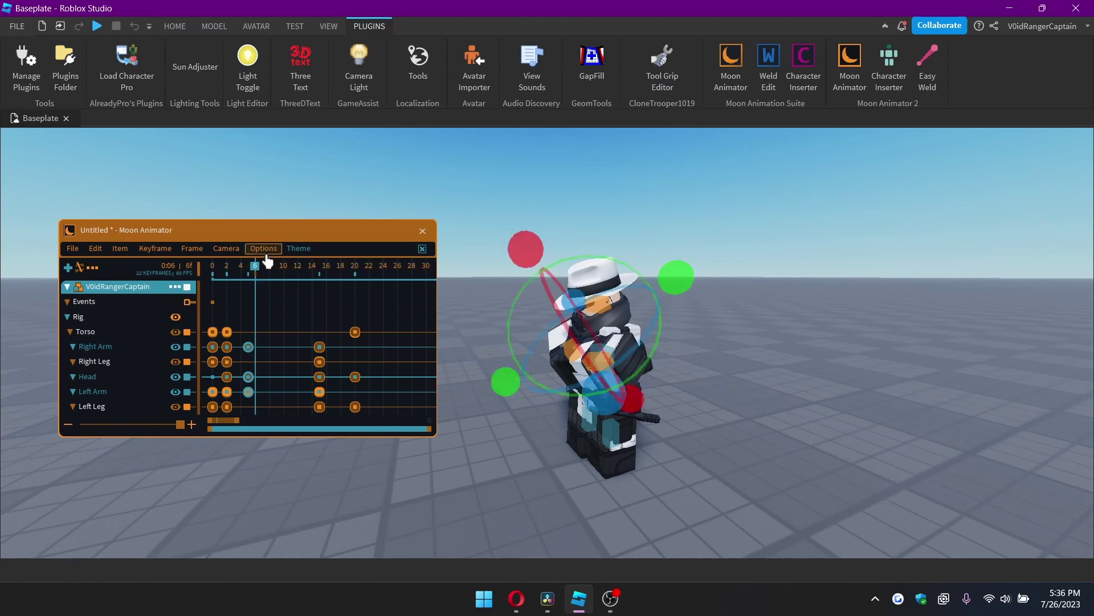
pyautogui.click(475, 408)
pyautogui.click(248, 347)
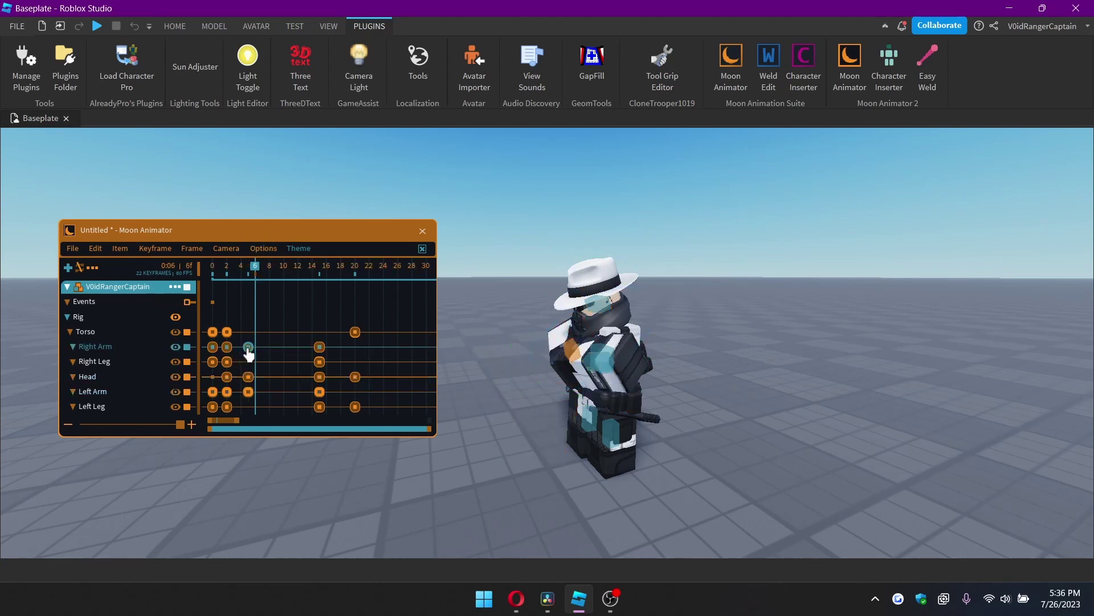
pyautogui.keyDown('ctrl'); pyautogui.click(248, 377); pyautogui.keyUp('ctrl')
pyautogui.keyDown('ctrl'); pyautogui.click(248, 392); pyautogui.keyUp('ctrl')
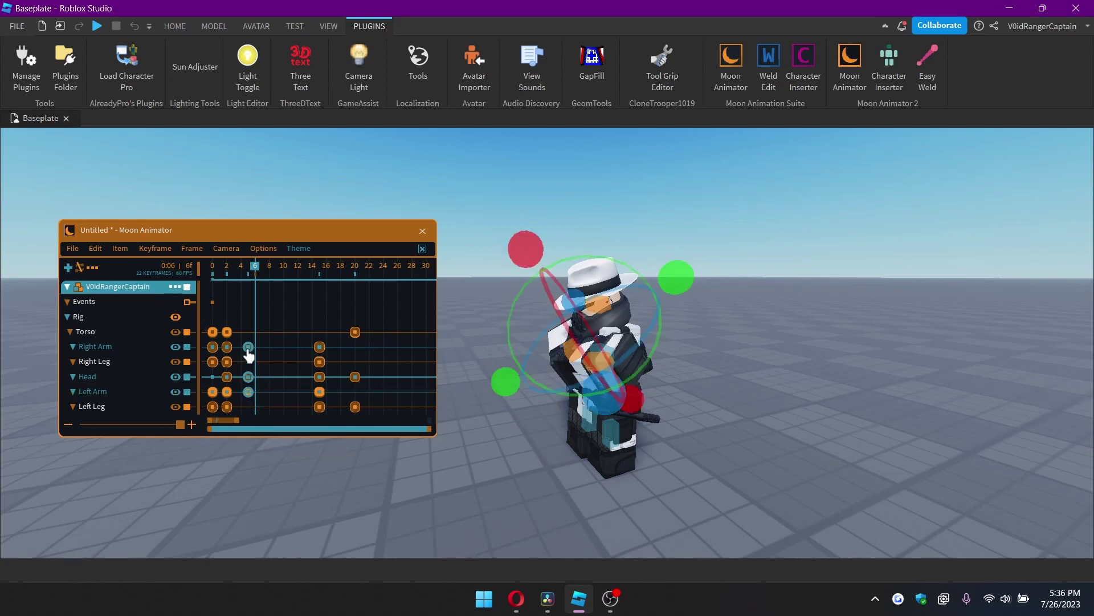
pyautogui.moveTo(248, 348); pyautogui.dragTo(256, 352)
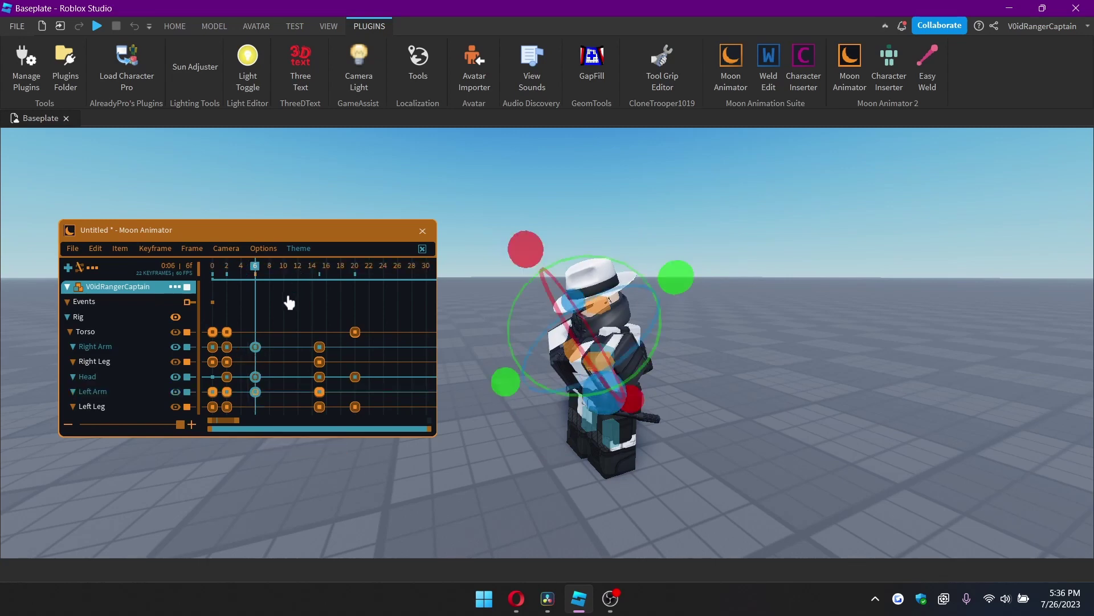
# - Play the retimed animation and examine the character's motion
pyautogui.press('space')
pyautogui.moveTo(541, 452); pyautogui.dragTo(548, 455, button='middle')
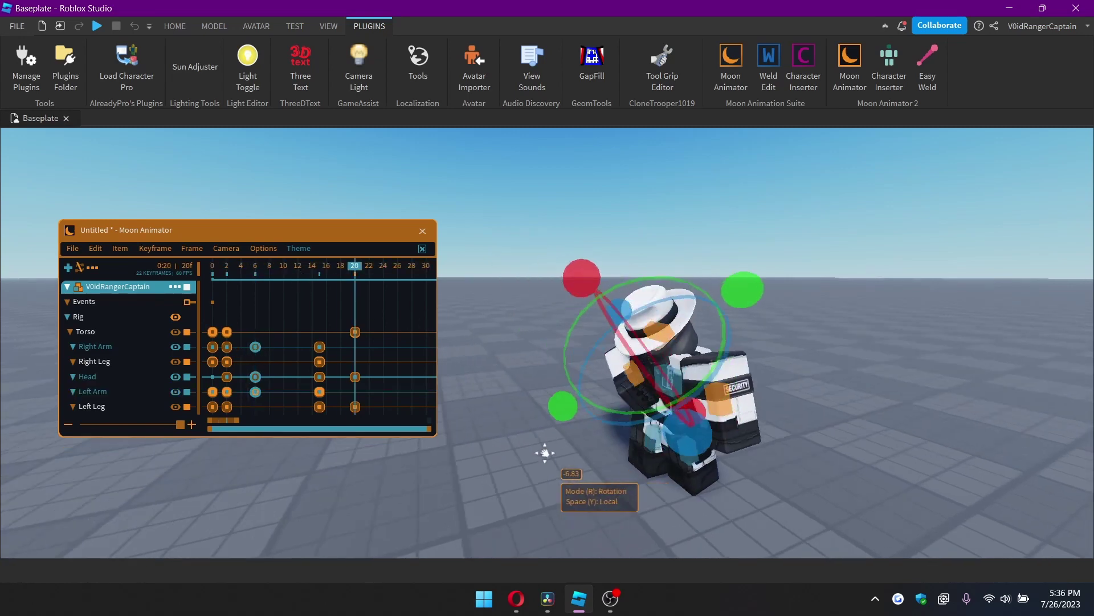
pyautogui.moveTo(549, 455); pyautogui.dragTo(585, 434, button='right')
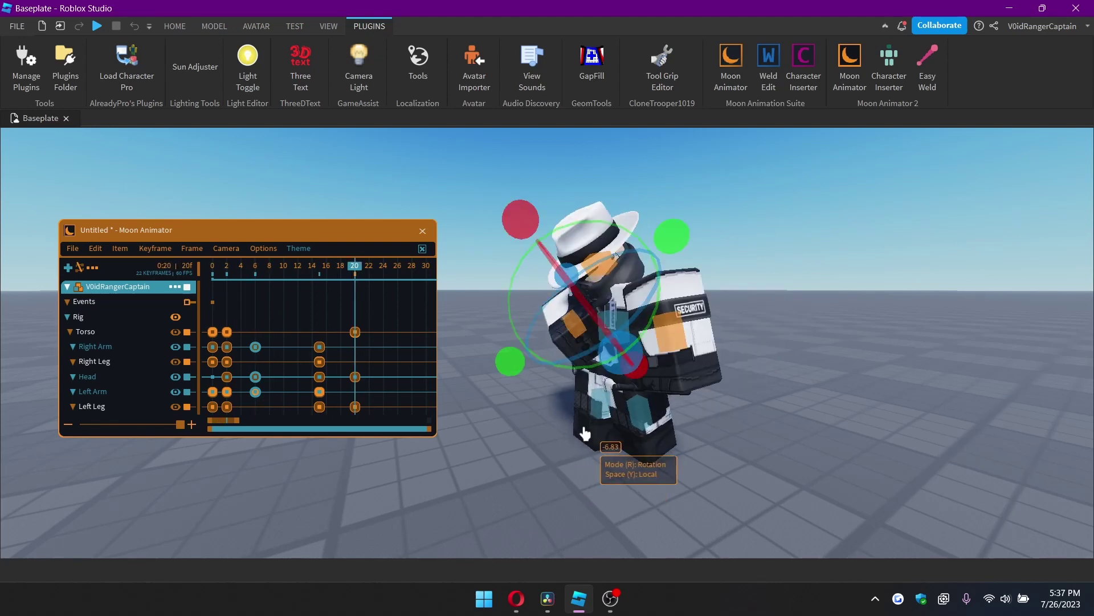
pyautogui.scroll(-2, 372, 371)
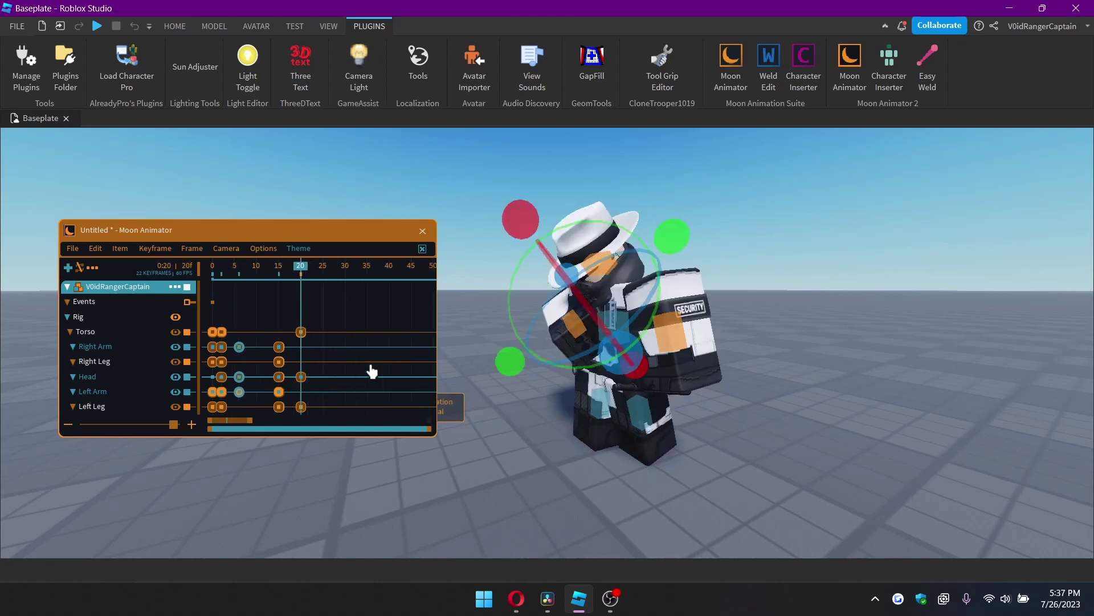
pyautogui.scroll(-6, 372, 371)
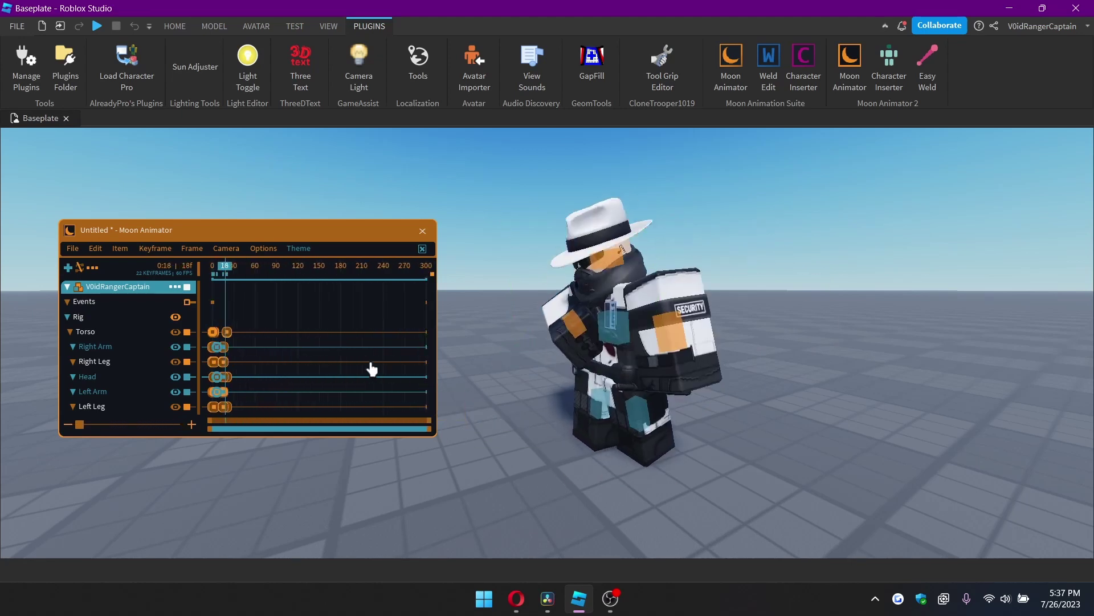
pyautogui.scroll(2, 372, 370)
pyautogui.scroll(5, 371, 369)
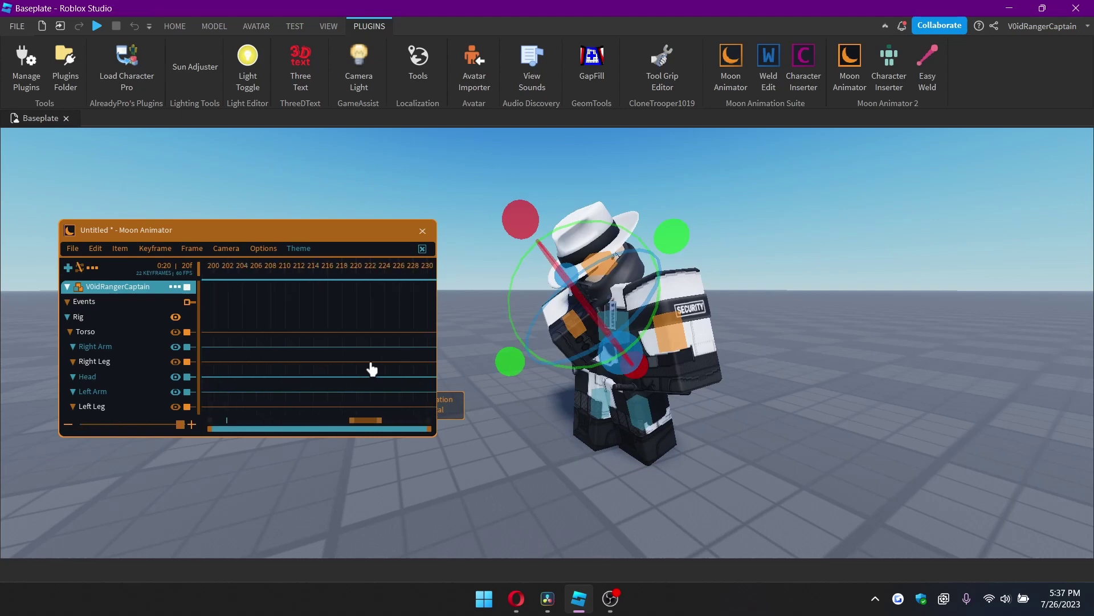
pyautogui.click(322, 329)
pyautogui.moveTo(321, 323); pyautogui.dragTo(697, 356, button='middle')
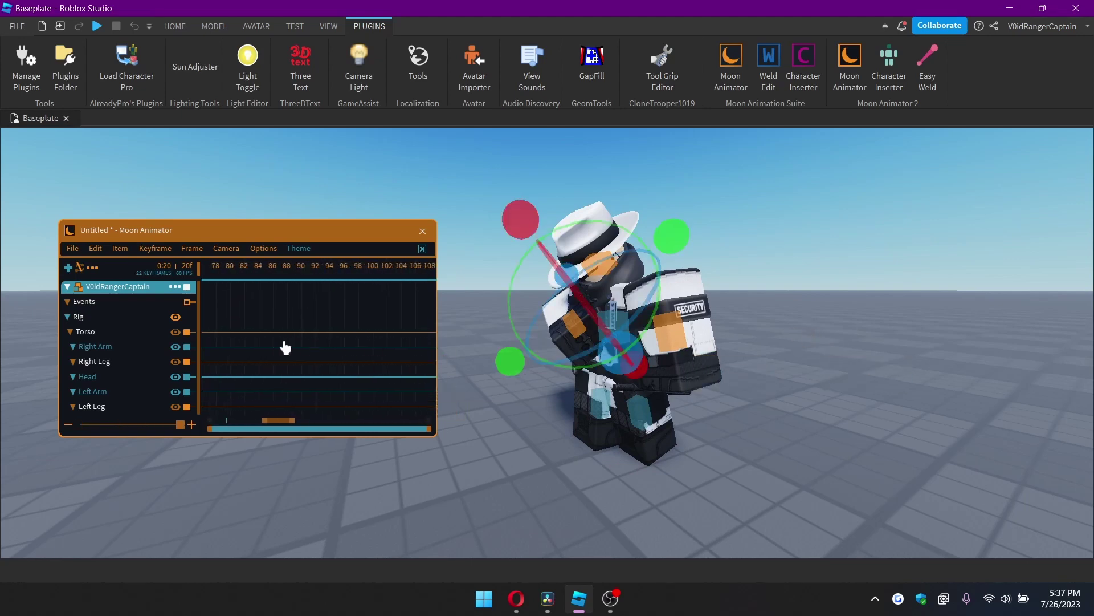
pyautogui.moveTo(285, 341); pyautogui.dragTo(663, 341, button='middle')
pyautogui.moveTo(249, 323); pyautogui.dragTo(301, 318, button='middle')
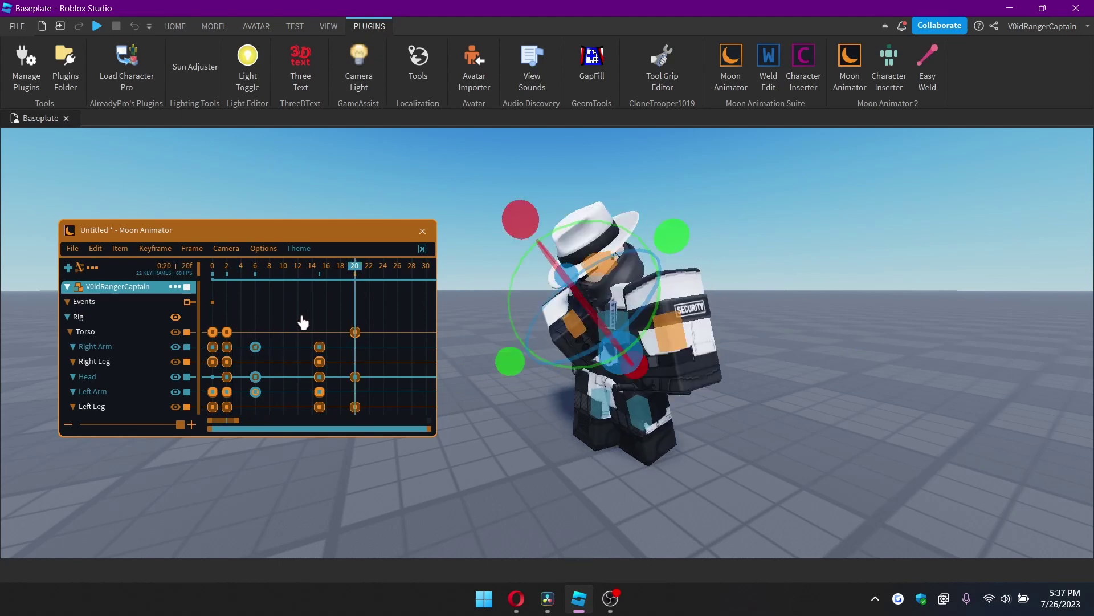
pyautogui.click(620, 607)
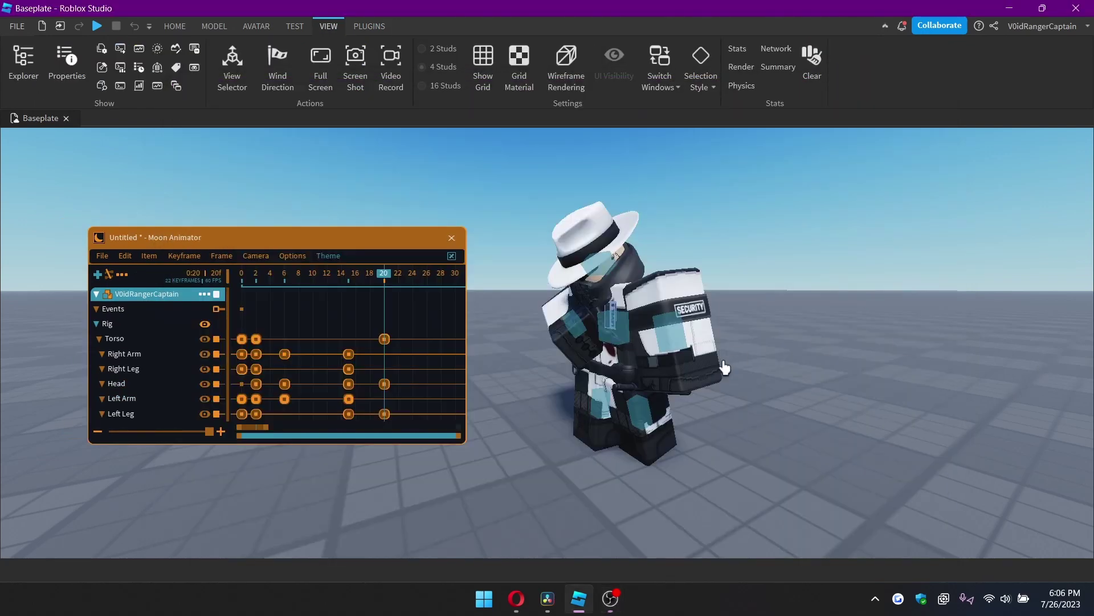
# - Set the playhead to frame 25 and rotate the character's head by about 33° to raise it and face forward
pyautogui.moveTo(725, 368); pyautogui.dragTo(728, 361, button='right')
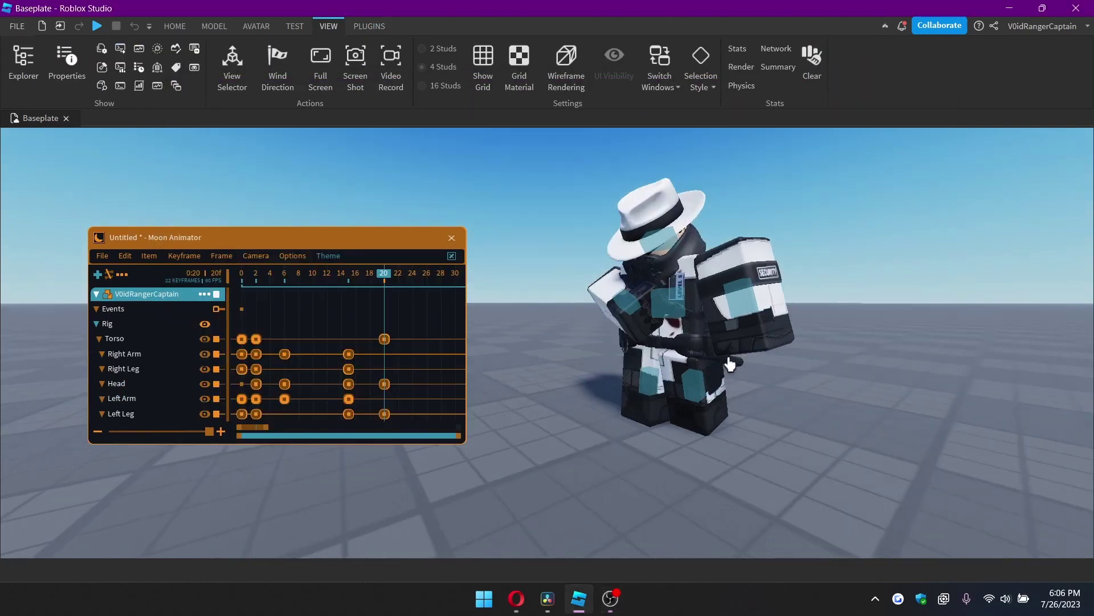
pyautogui.scroll(4, 716, 362)
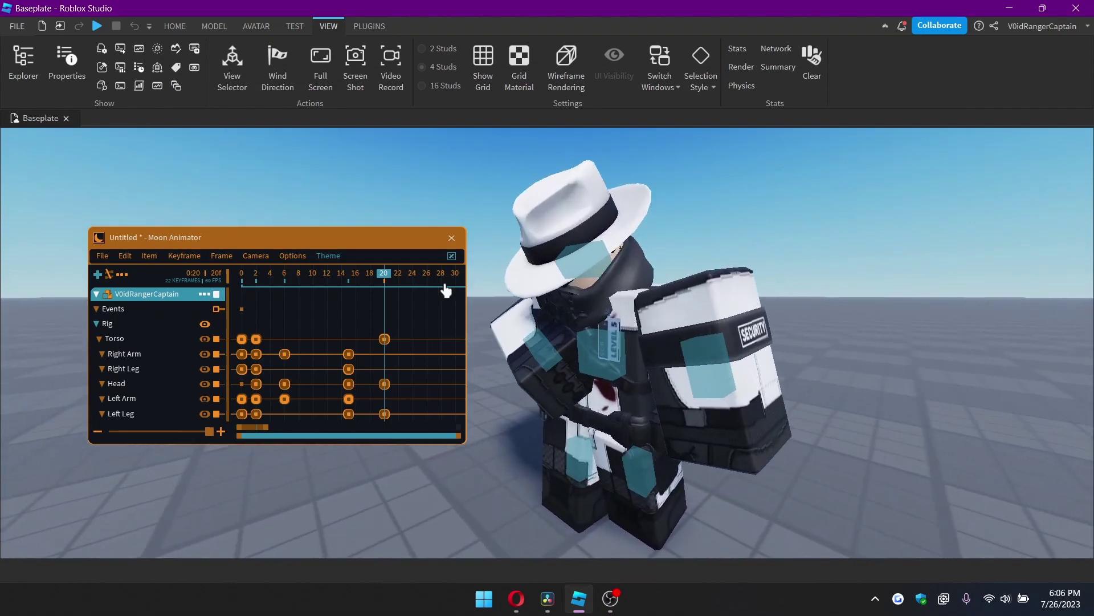
pyautogui.click(421, 280)
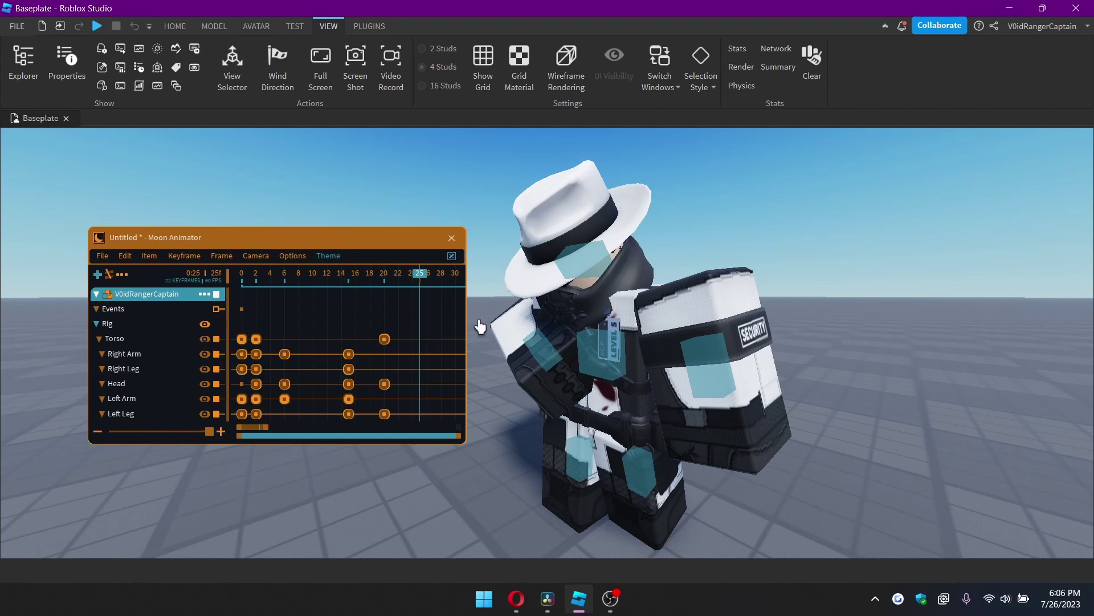
pyautogui.click(601, 349)
pyautogui.moveTo(601, 349); pyautogui.dragTo(616, 332, button='right')
pyautogui.moveTo(616, 333); pyautogui.dragTo(612, 265)
pyautogui.click(644, 232)
pyautogui.click(697, 221)
# - At frame 25, rotate the right arm out of its crossed pose to hang beside the body, about 62° sideways and about 67° downward
pyautogui.click(623, 312)
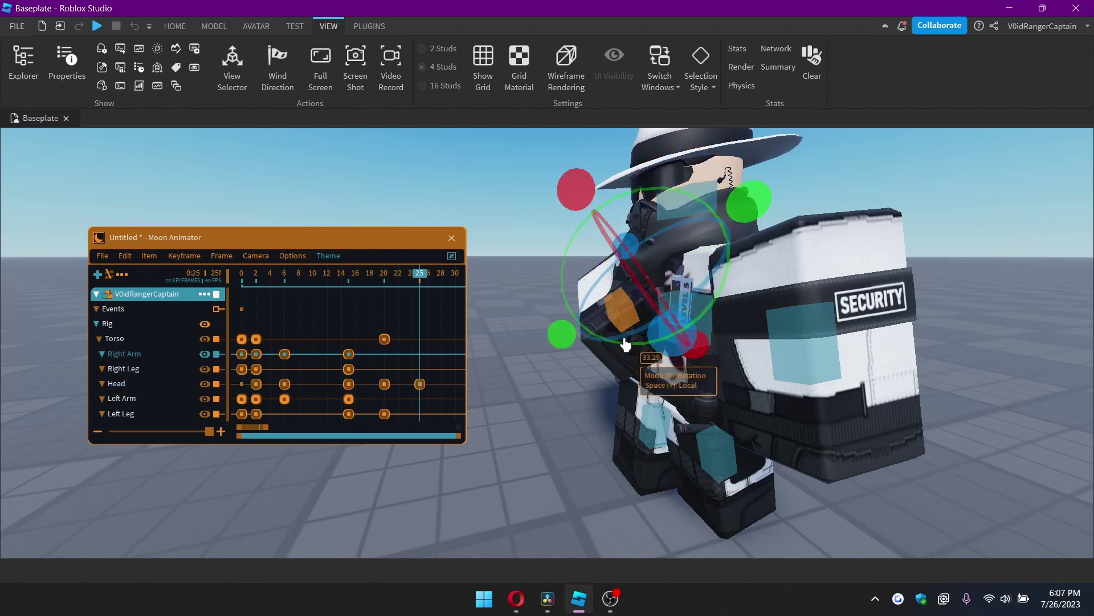
pyautogui.press('a')
pyautogui.moveTo(626, 344); pyautogui.dragTo(630, 344, button='right')
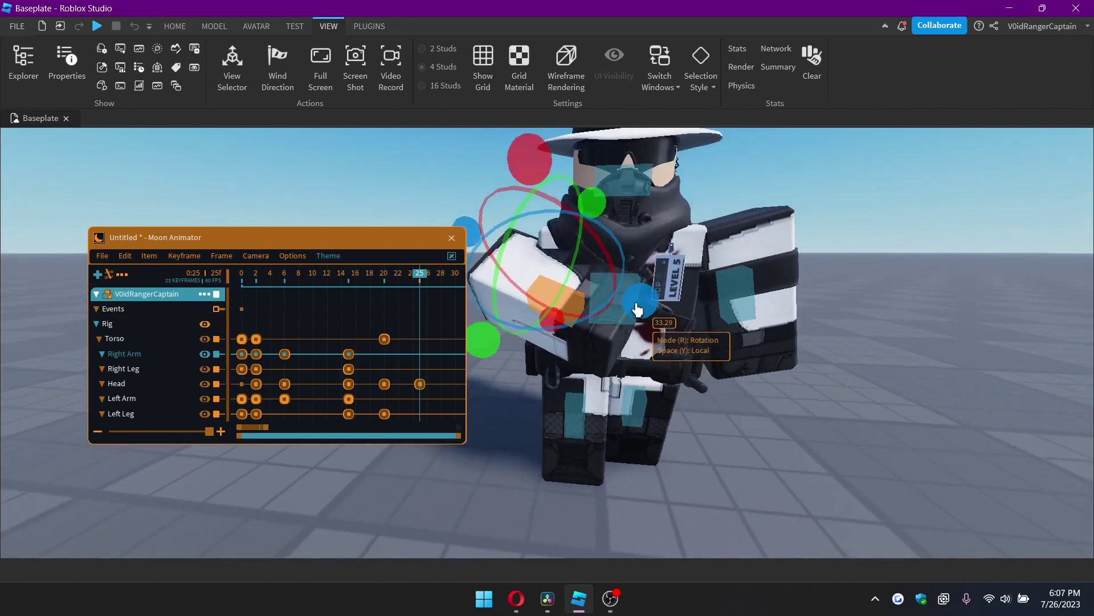
pyautogui.moveTo(640, 320); pyautogui.dragTo(537, 335)
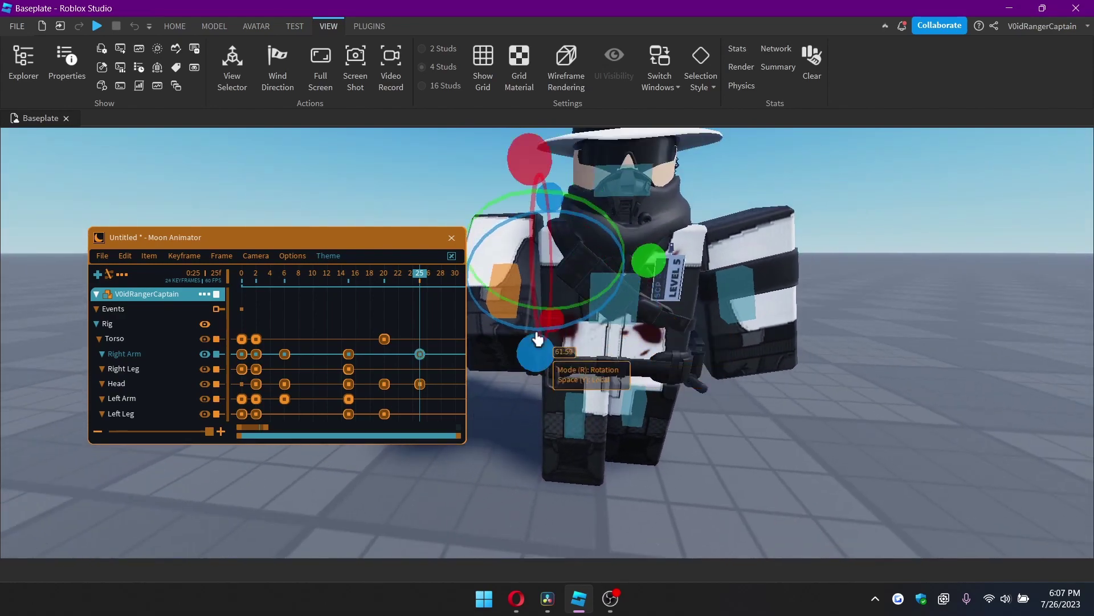
pyautogui.press('a')
pyautogui.moveTo(541, 344); pyautogui.dragTo(542, 342, button='right')
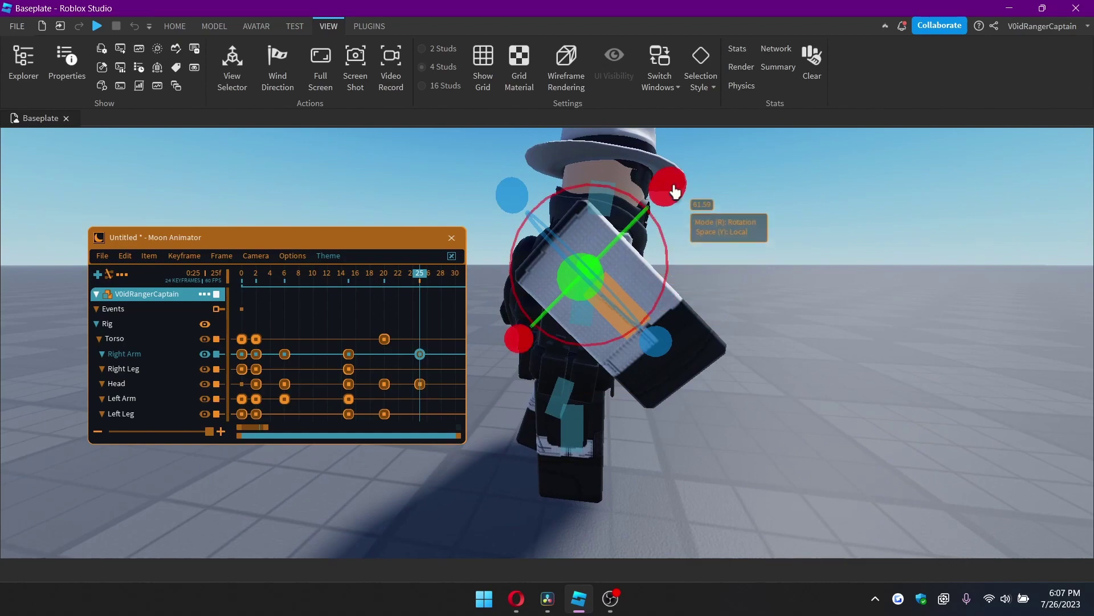
pyautogui.moveTo(672, 186); pyautogui.dragTo(672, 313)
pyautogui.press('d')
pyautogui.moveTo(672, 313); pyautogui.dragTo(670, 313, button='right')
# - At frame 25, rotate the torso about 10° on its red axis to key a new body lean
pyautogui.click(699, 347)
pyautogui.moveTo(698, 347); pyautogui.dragTo(707, 354, button='right')
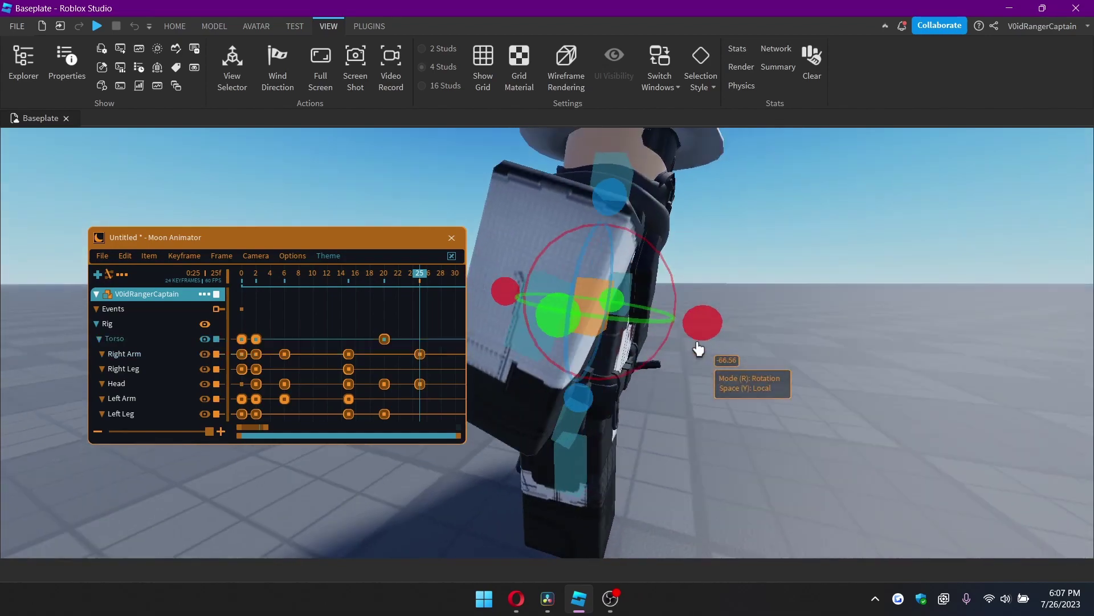
pyautogui.moveTo(704, 332); pyautogui.dragTo(696, 311)
pyautogui.moveTo(695, 311); pyautogui.dragTo(690, 304, button='right')
pyautogui.press('a')
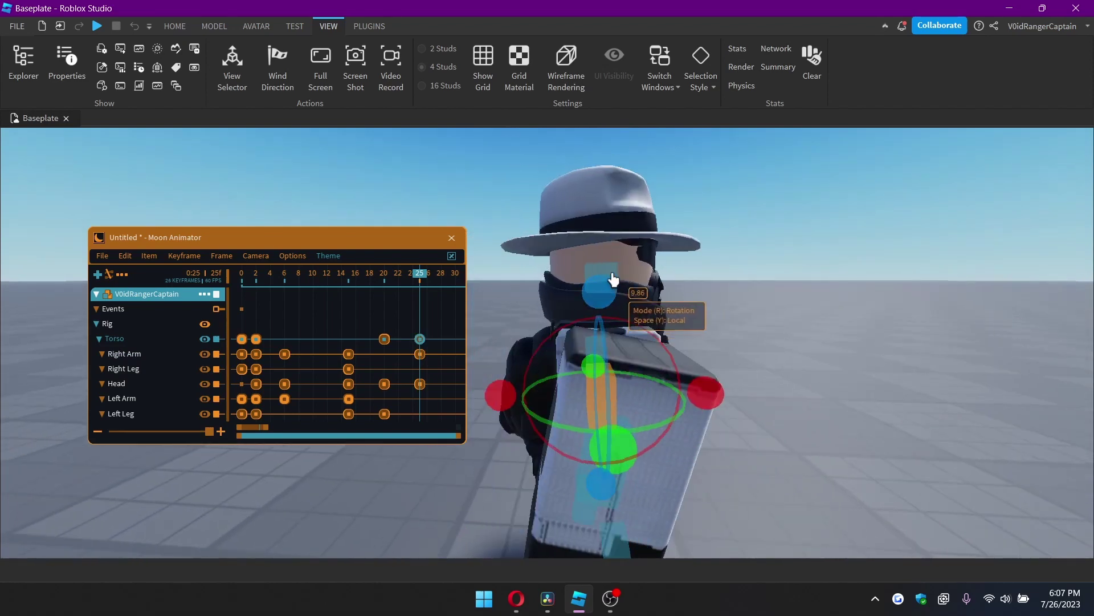
# - Tilt the head by about 4° at frame 25 to match the new torso lean
pyautogui.click(612, 279)
pyautogui.press('q')
pyautogui.press('d')
pyautogui.moveTo(629, 292); pyautogui.dragTo(635, 302)
pyautogui.press('q')
pyautogui.moveTo(635, 302); pyautogui.dragTo(611, 281, button='right')
# - Rotate the right leg about 15° on its red axis at frame 25 to bring it beneath the body
pyautogui.click(589, 351)
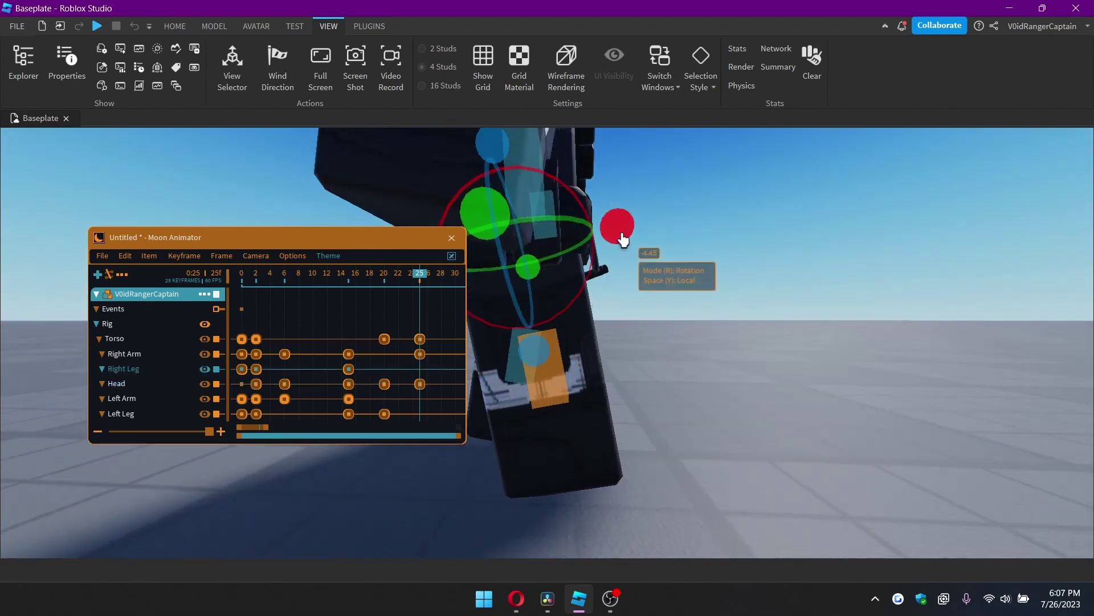
pyautogui.moveTo(620, 235); pyautogui.dragTo(638, 268)
pyautogui.press('d')
pyautogui.moveTo(638, 268); pyautogui.dragTo(635, 276, button='right')
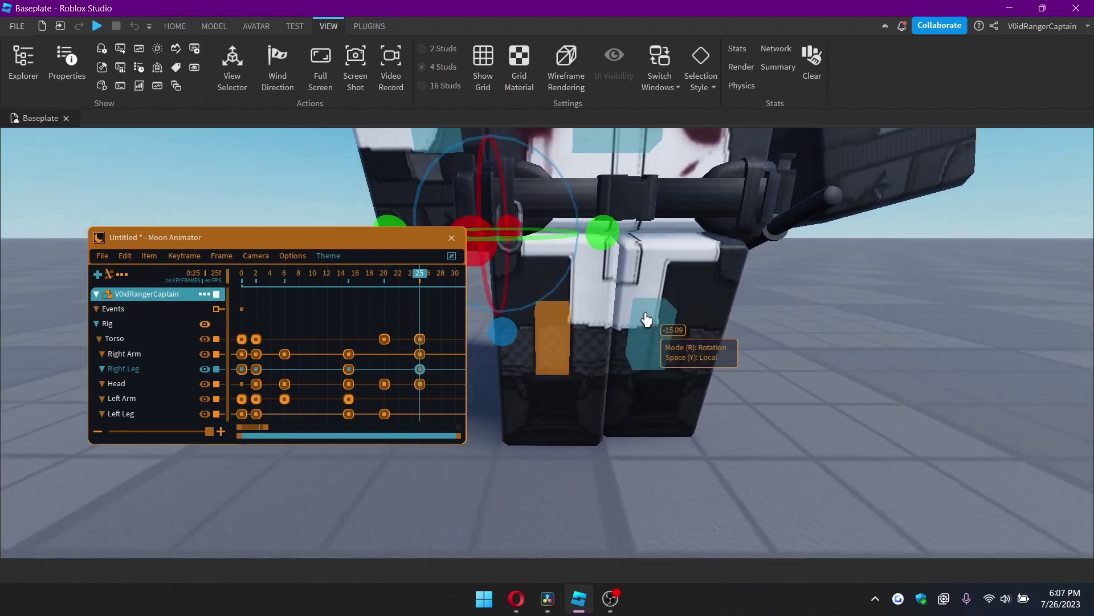
# - Correct the torso's lean at frame 25 with a further rotation of about 5°
pyautogui.click(642, 314)
pyautogui.press('d')
pyautogui.moveTo(643, 314)
pyautogui.mouseDown(button='right')
pyautogui.moveTo(631, 315)
pyautogui.moveTo(638, 326)
pyautogui.mouseUp(button='right')
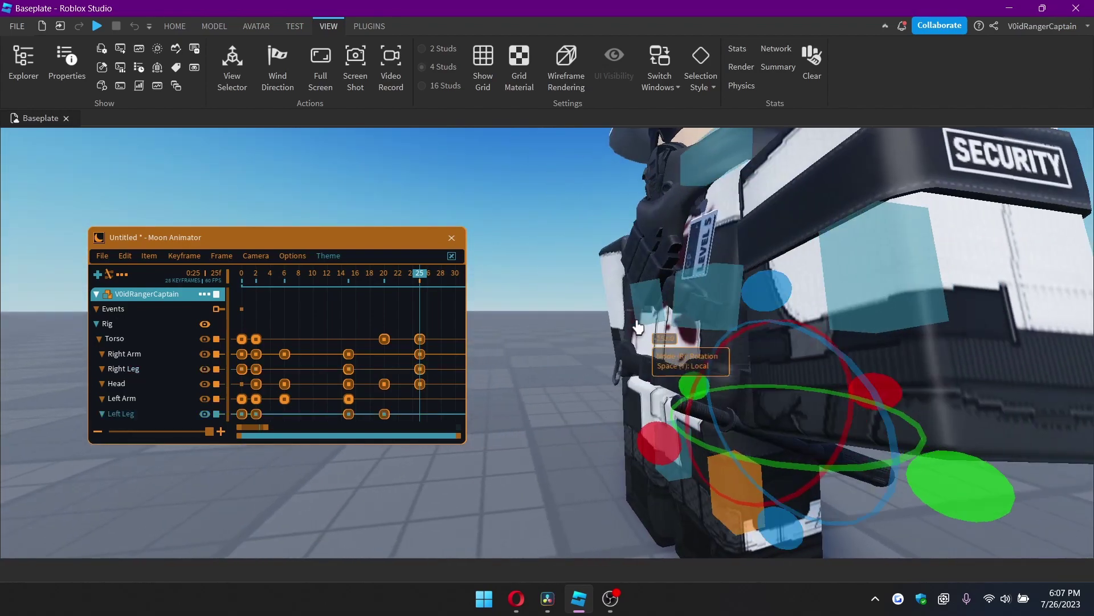
pyautogui.click(689, 302)
pyautogui.moveTo(688, 302); pyautogui.dragTo(687, 301, button='right')
pyautogui.moveTo(611, 295); pyautogui.dragTo(622, 289)
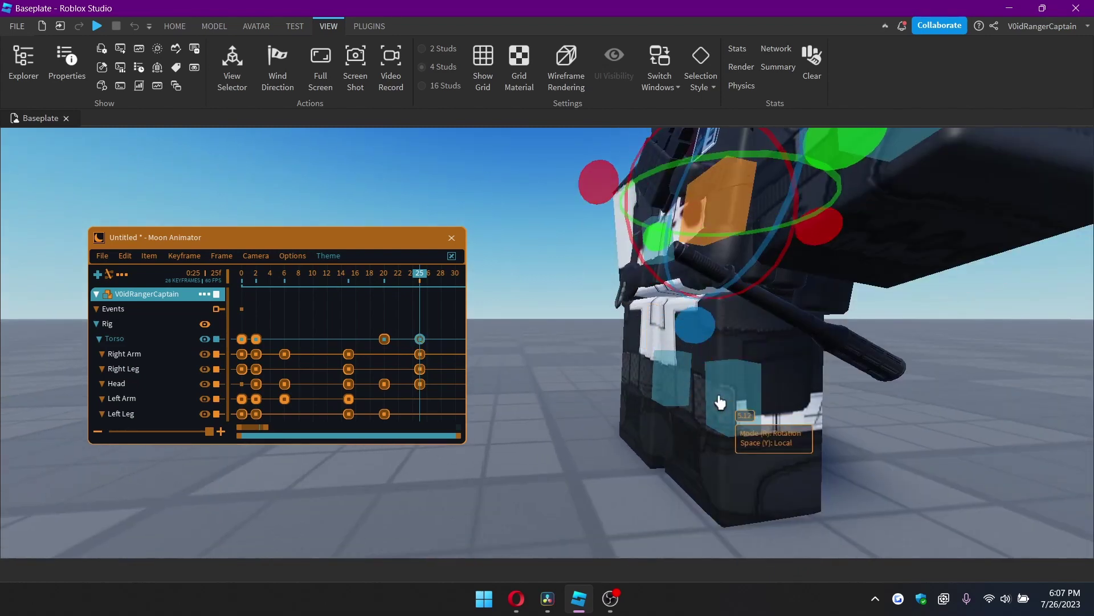
# - Rotate the left leg about 2° at frame 25 so it stands straight
pyautogui.click(719, 402)
pyautogui.moveTo(720, 403); pyautogui.dragTo(657, 366, button='right')
pyautogui.moveTo(576, 230)
pyautogui.mouseDown()
pyautogui.moveTo(570, 213)
pyautogui.moveTo(587, 238)
pyautogui.mouseUp()
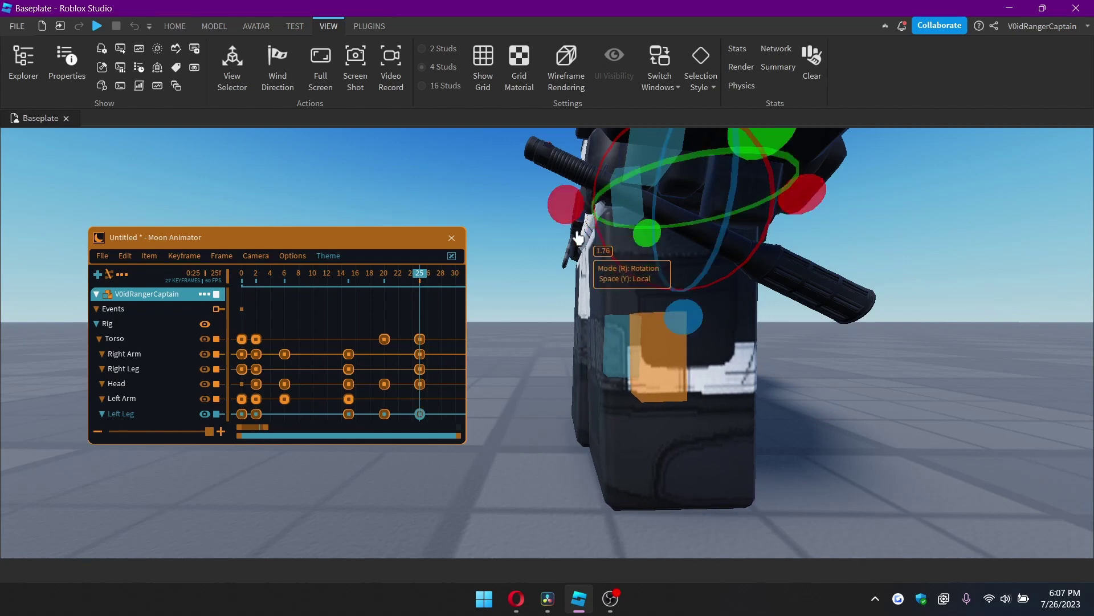
pyautogui.scroll(5, 636, 310)
# - Fine-tune the right leg's rotation at frame 25 by about 1° so it lines up with the left leg
pyautogui.click(718, 409)
pyautogui.scroll(-10, 708, 402)
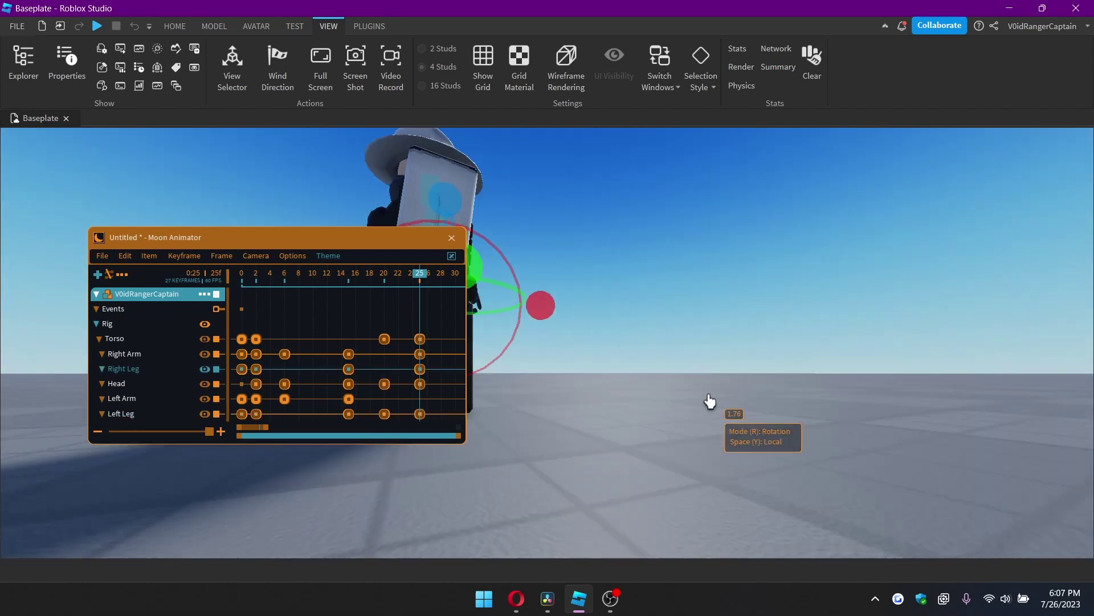
pyautogui.scroll(3, 701, 393)
pyautogui.moveTo(660, 325); pyautogui.dragTo(666, 342)
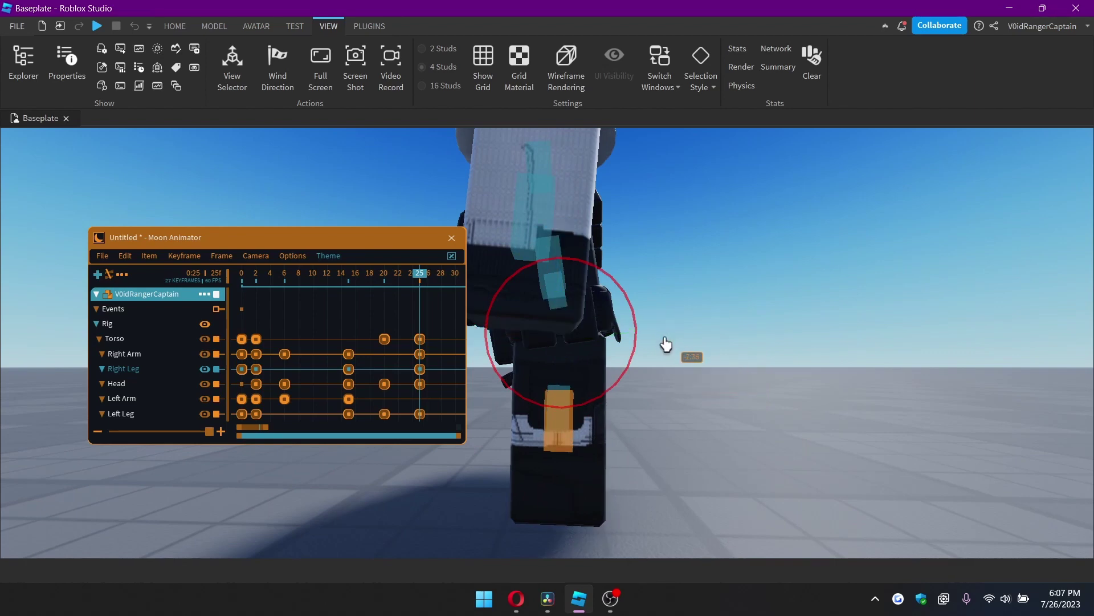
pyautogui.moveTo(666, 342); pyautogui.dragTo(667, 342, button='right')
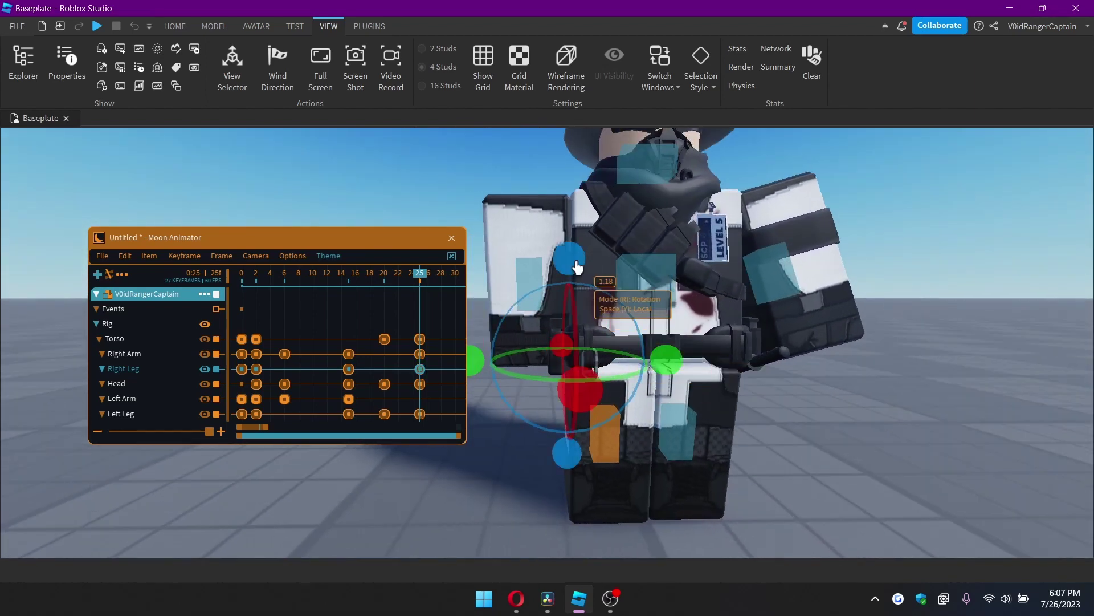
# - Angle the right arm slightly outward from the body at frame 25, rotating it about 3° on its blue axis
pyautogui.click(540, 276)
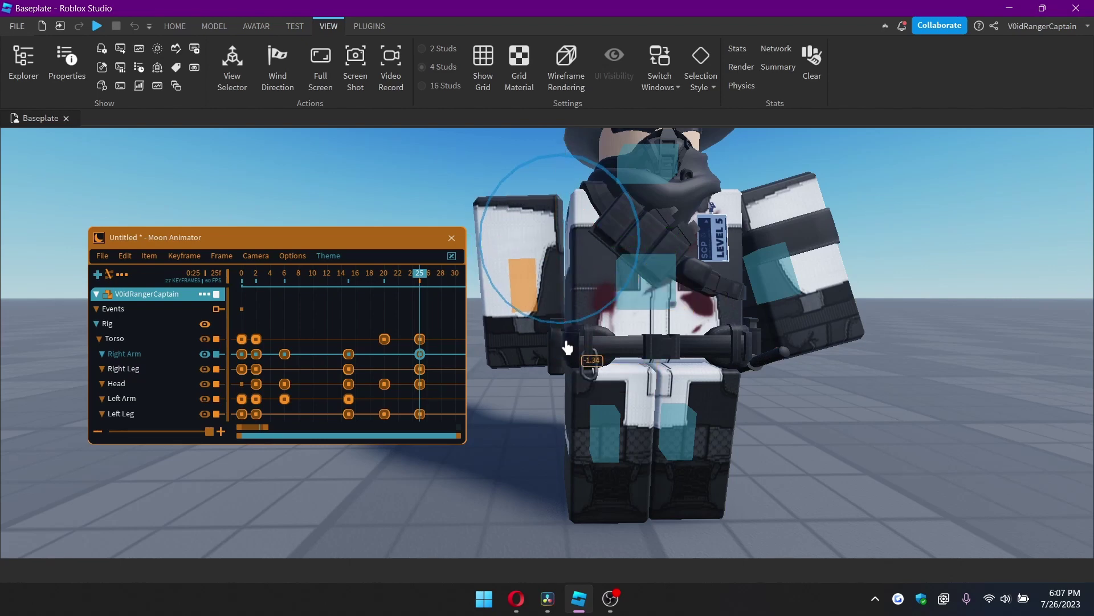
pyautogui.moveTo(593, 251); pyautogui.dragTo(649, 286, button='right')
pyautogui.press('r')
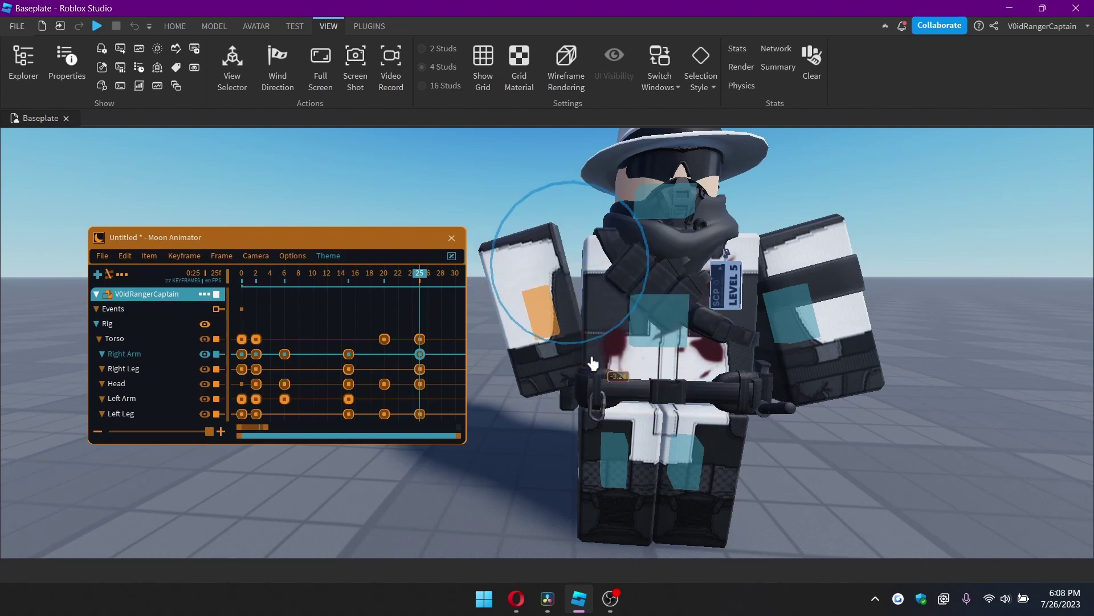
pyautogui.moveTo(600, 362); pyautogui.dragTo(621, 397, button='right')
# - Rotate the left arm about 4° on its blue axis at frame 25 to key its resting pose
pyautogui.click(681, 261)
pyautogui.click(636, 366)
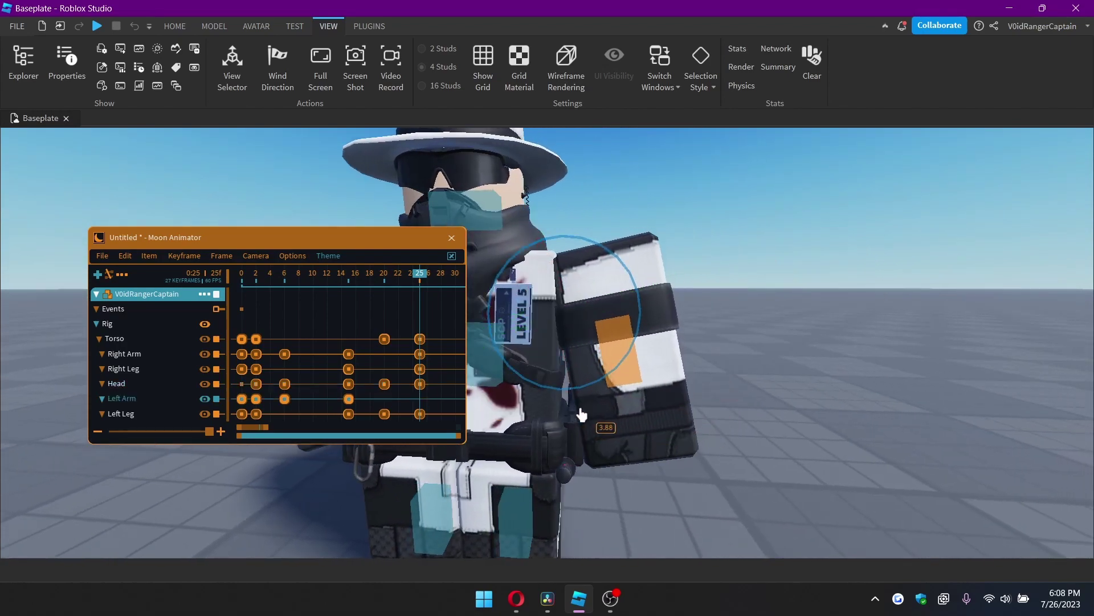
pyautogui.moveTo(582, 414); pyautogui.dragTo(583, 413)
pyautogui.press('a')
# - Shift the right arm's position by about 0.075 along its local axis at frame 25
pyautogui.click(599, 360)
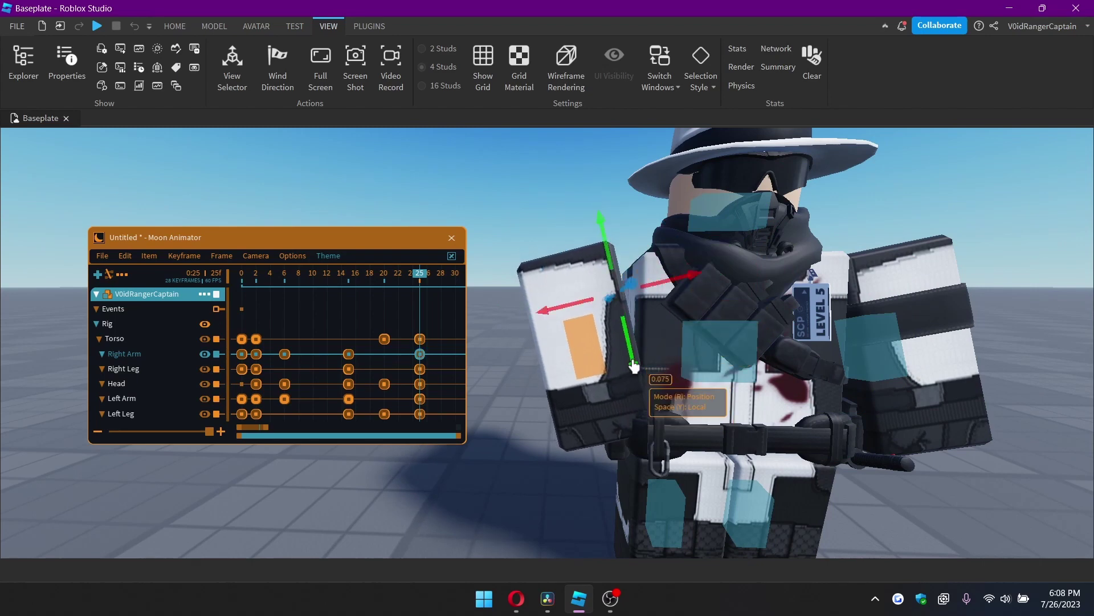
pyautogui.scroll(-1, 634, 366)
pyautogui.scroll(1, 648, 356)
pyautogui.scroll(-2, 648, 357)
pyautogui.moveTo(647, 356); pyautogui.dragTo(607, 350, button='right')
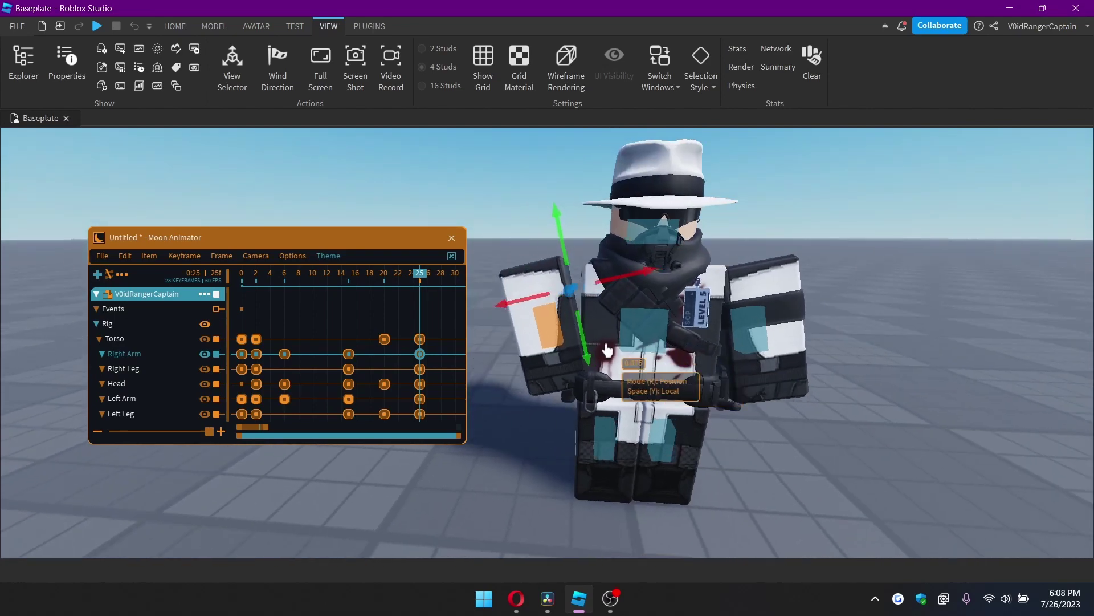
pyautogui.scroll(-2, 607, 350)
pyautogui.scroll(2, 601, 351)
pyautogui.scroll(1, 607, 350)
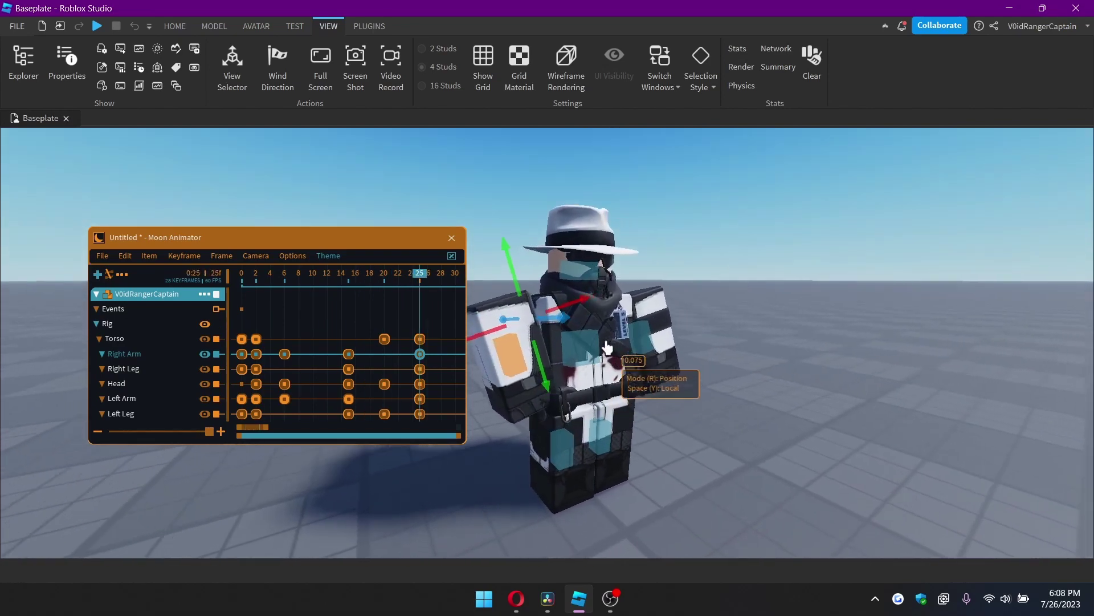
# - Play the animation again and examine the transition into the frame-25 standing pose from several angles
pyautogui.press('space')
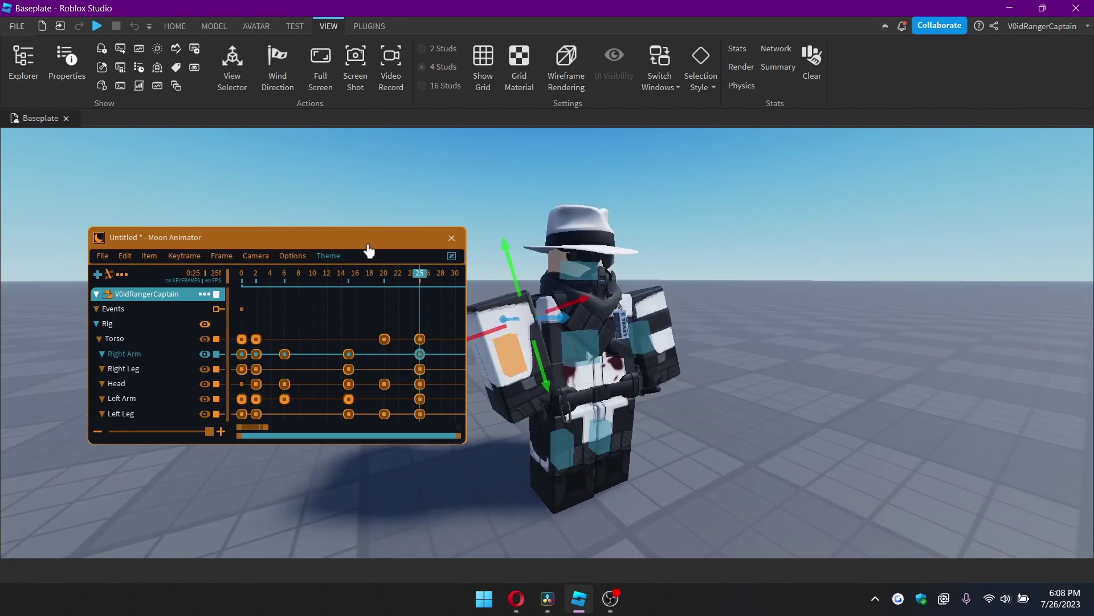
pyautogui.moveTo(368, 239); pyautogui.dragTo(327, 247)
pyautogui.press('d')
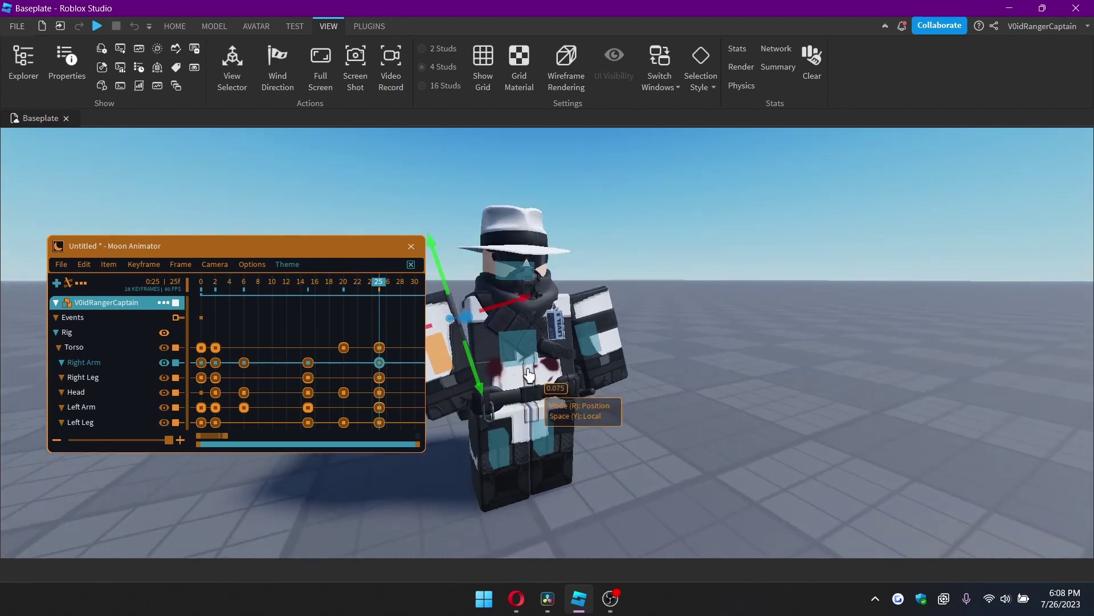
pyautogui.press('a')
pyautogui.scroll(1, 622, 385)
pyautogui.press('a')
pyautogui.press('space')
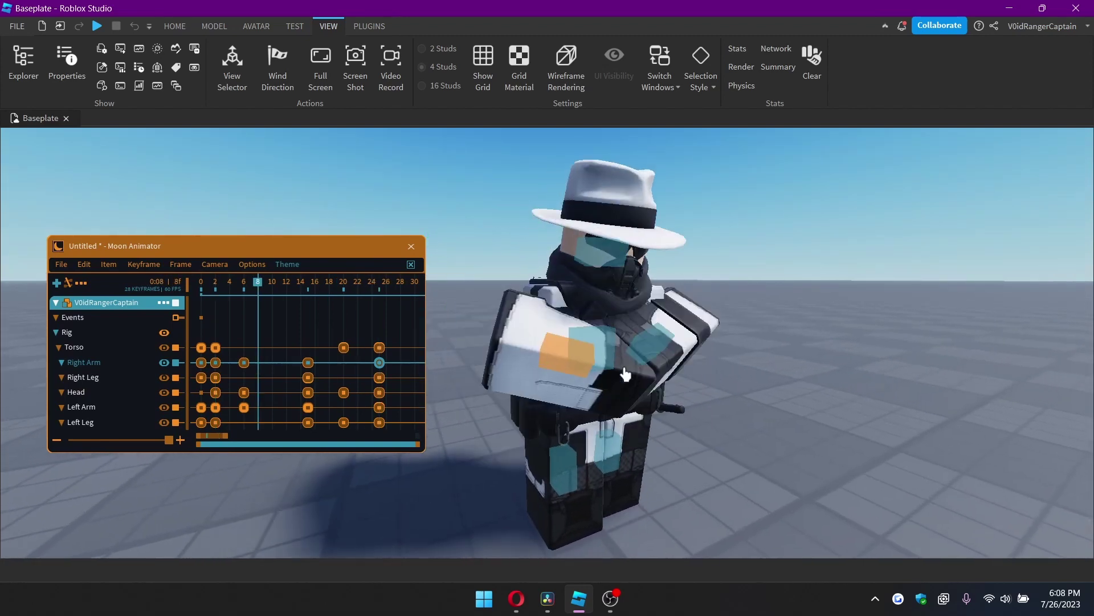
pyautogui.scroll(-5, 633, 392)
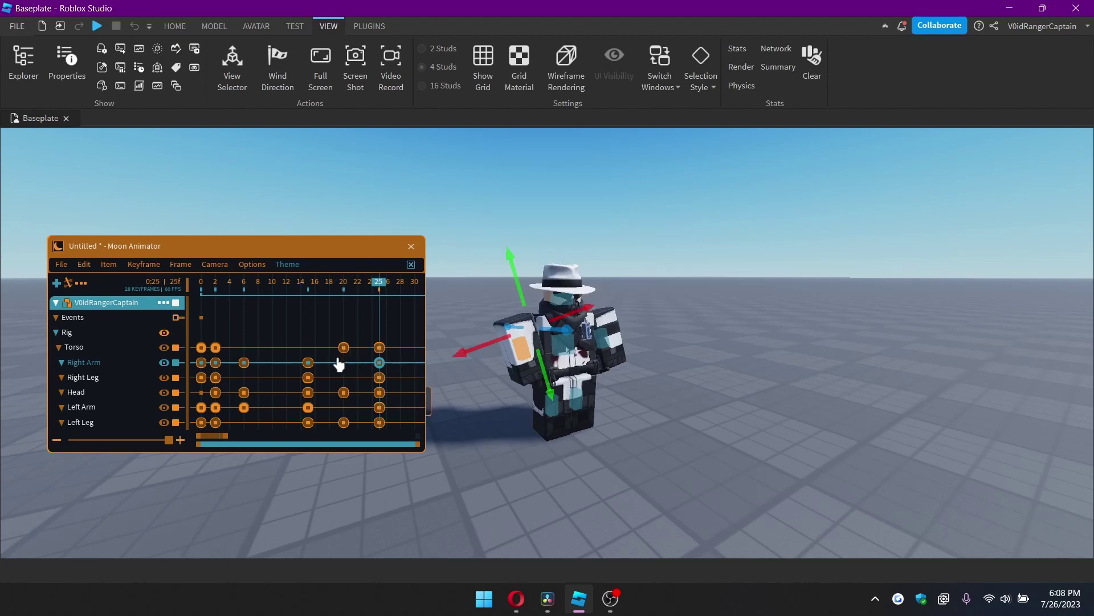
# - Delete the frame-25 keyframes of the torso, both arms, both legs and the head
pyautogui.click(344, 282)
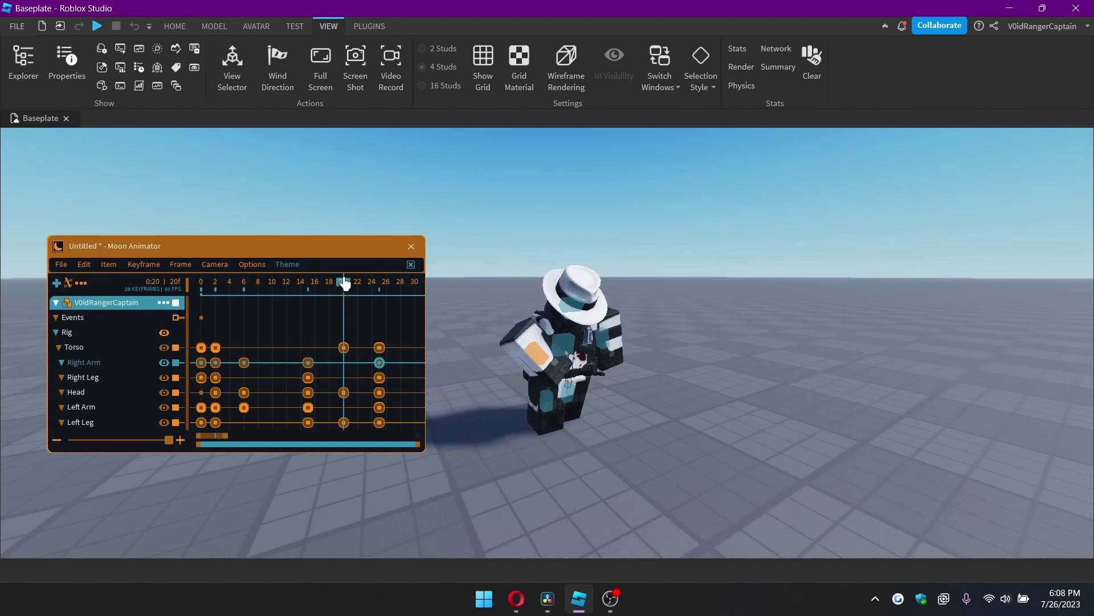
pyautogui.moveTo(345, 282); pyautogui.dragTo(380, 282)
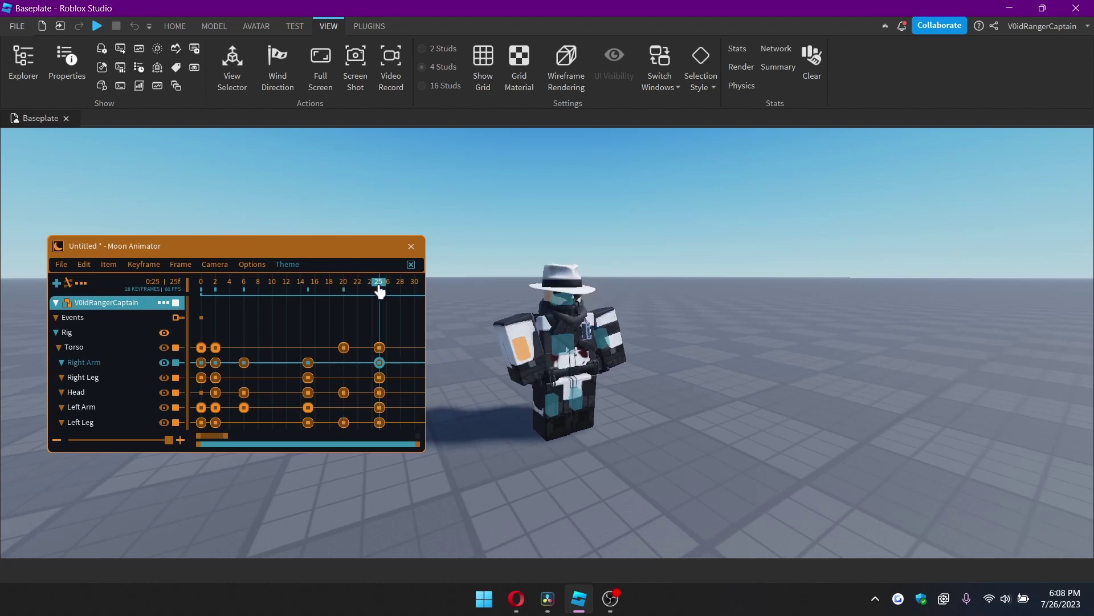
pyautogui.click(379, 348)
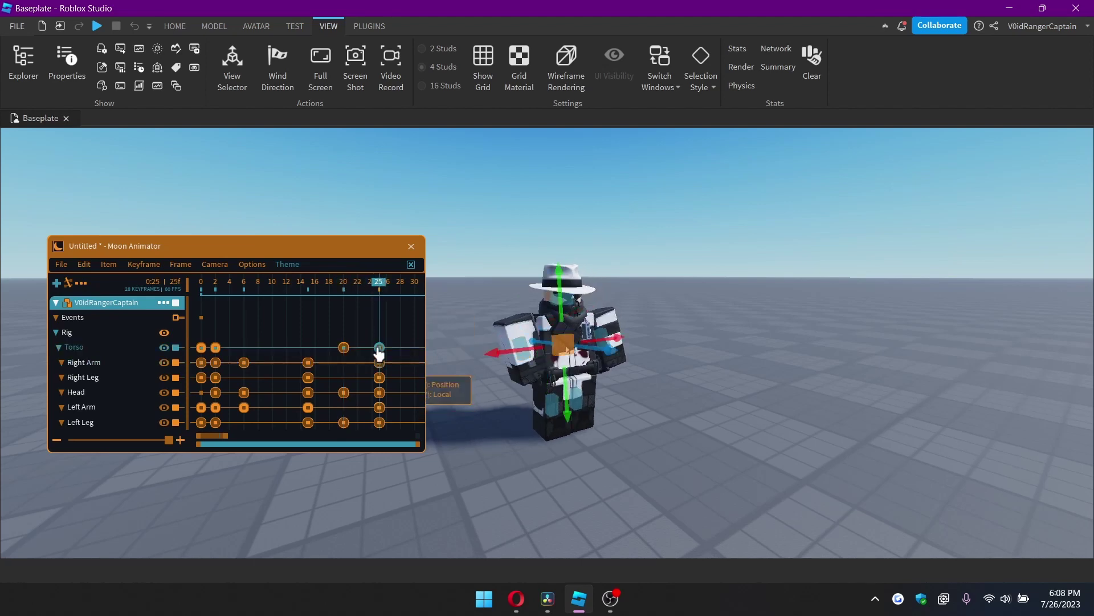
pyautogui.press('Delete')
pyautogui.press('Delete')
pyautogui.click(379, 378)
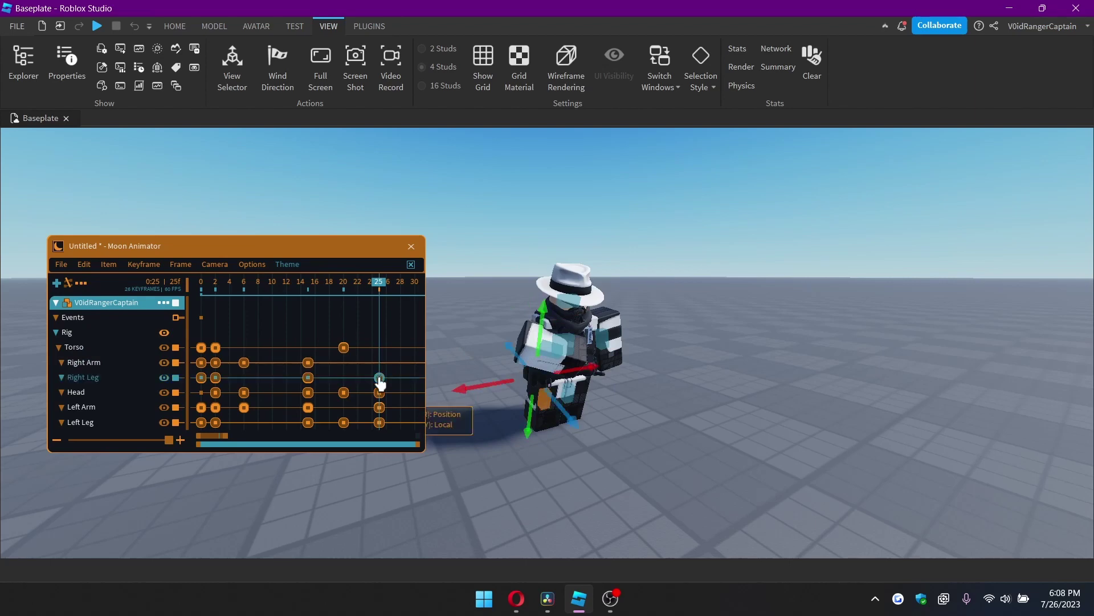
pyautogui.press('Delete')
pyautogui.click(380, 392)
pyautogui.press('Delete')
pyautogui.click(380, 407)
pyautogui.press('Delete')
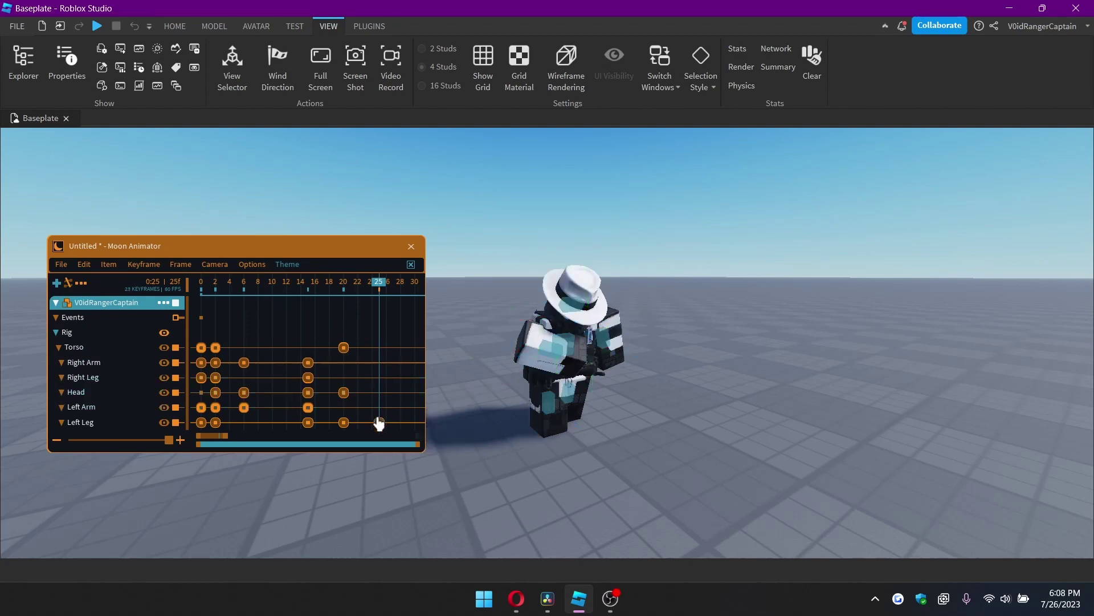
pyautogui.click(379, 423)
pyautogui.press('Delete')
# - Move the torso forward along the world-space blue axis to key a new position at frame 25
pyautogui.scroll(5, 533, 423)
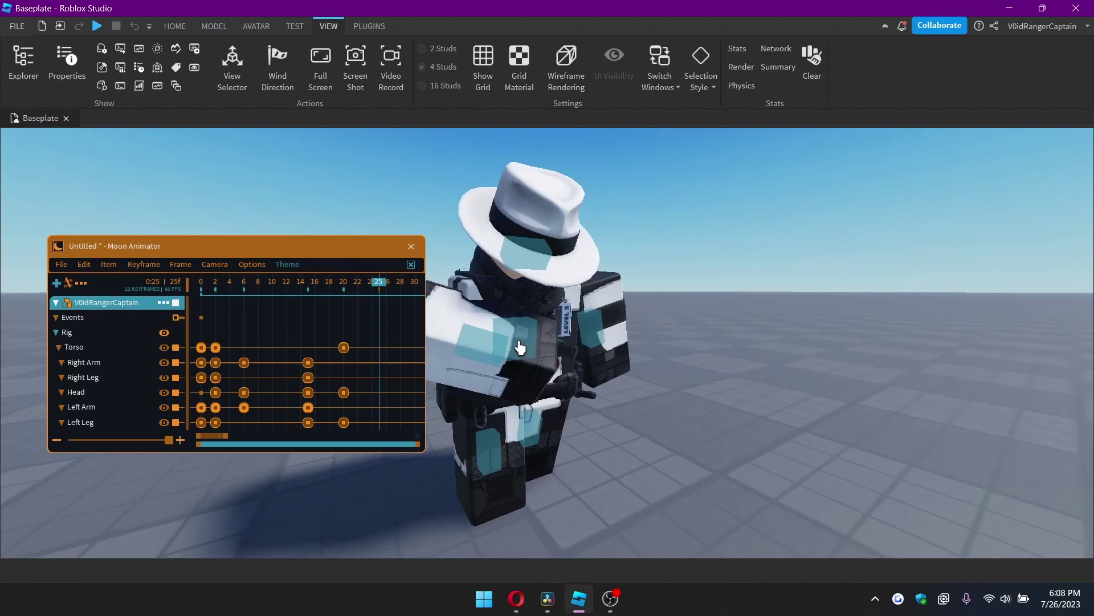
pyautogui.click(520, 343)
pyautogui.moveTo(587, 378); pyautogui.dragTo(594, 365, button='right')
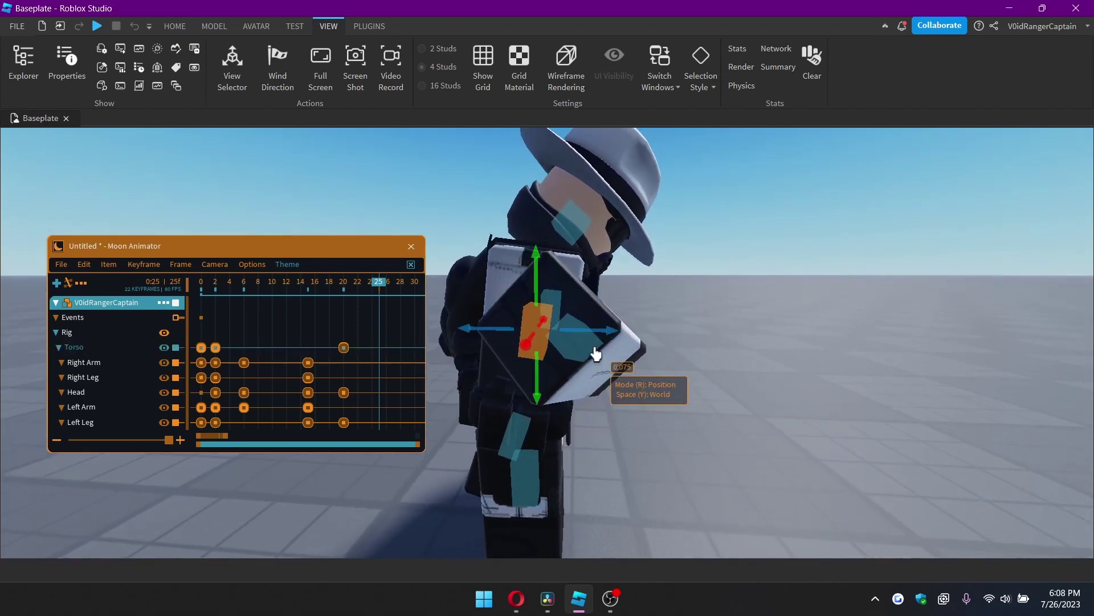
pyautogui.scroll(-2, 598, 334)
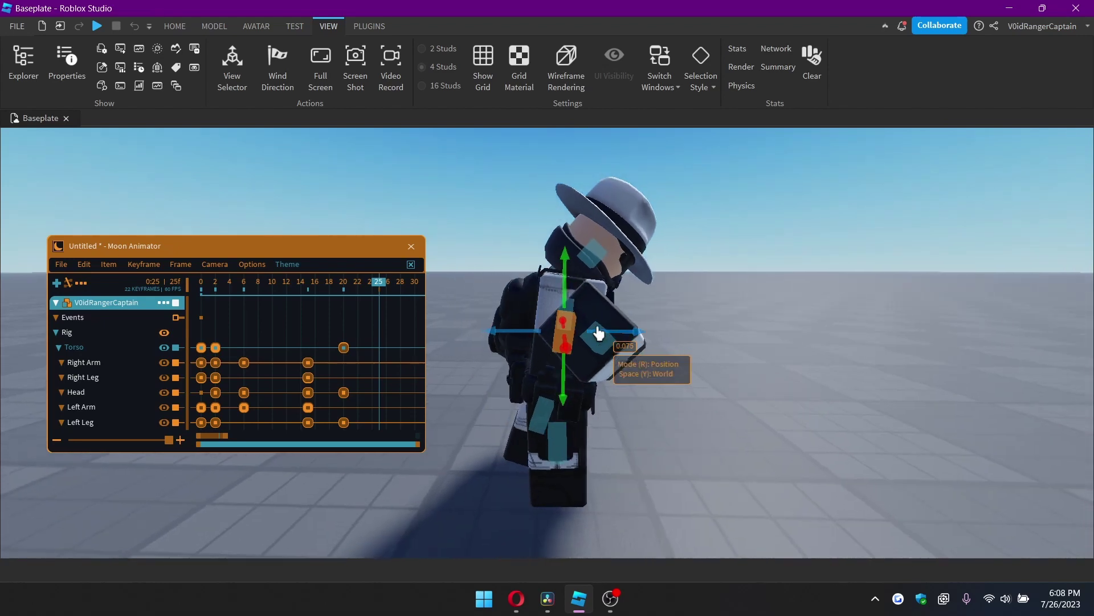
pyautogui.moveTo(599, 333); pyautogui.dragTo(654, 302)
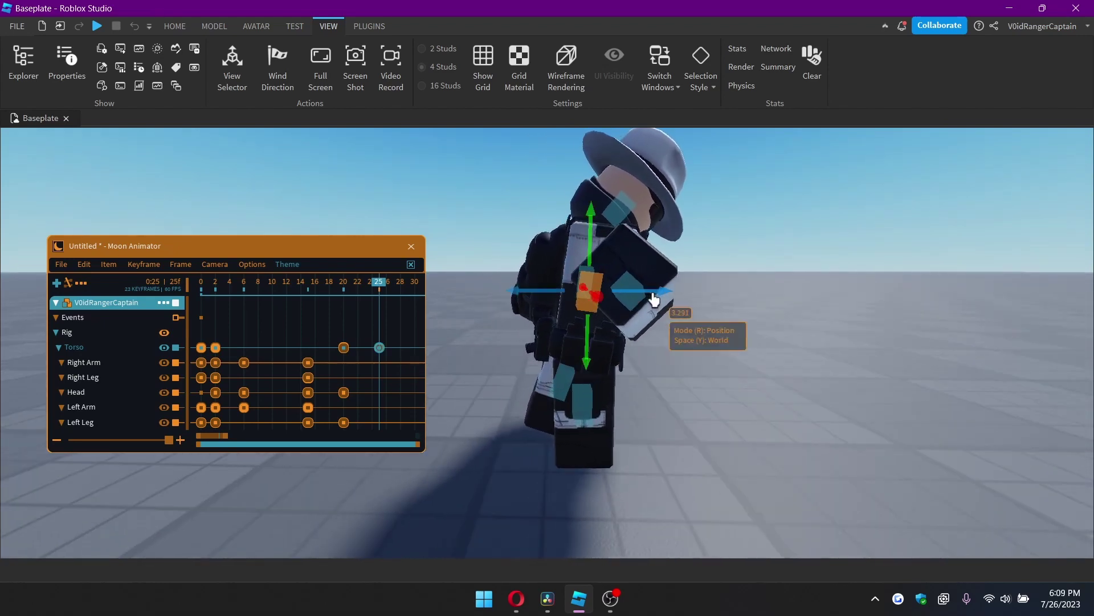
pyautogui.scroll(3, 654, 302)
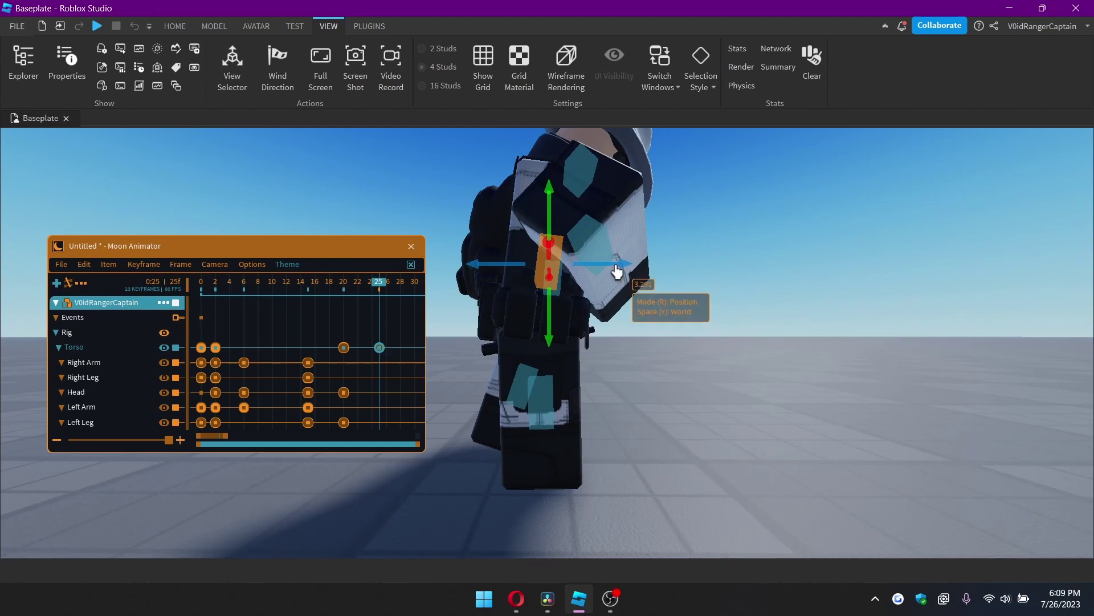
pyautogui.moveTo(614, 264); pyautogui.dragTo(627, 269)
# - Try rotating the left leg about 1° in local space at frame 25
pyautogui.press('a')
pyautogui.scroll(2, 621, 296)
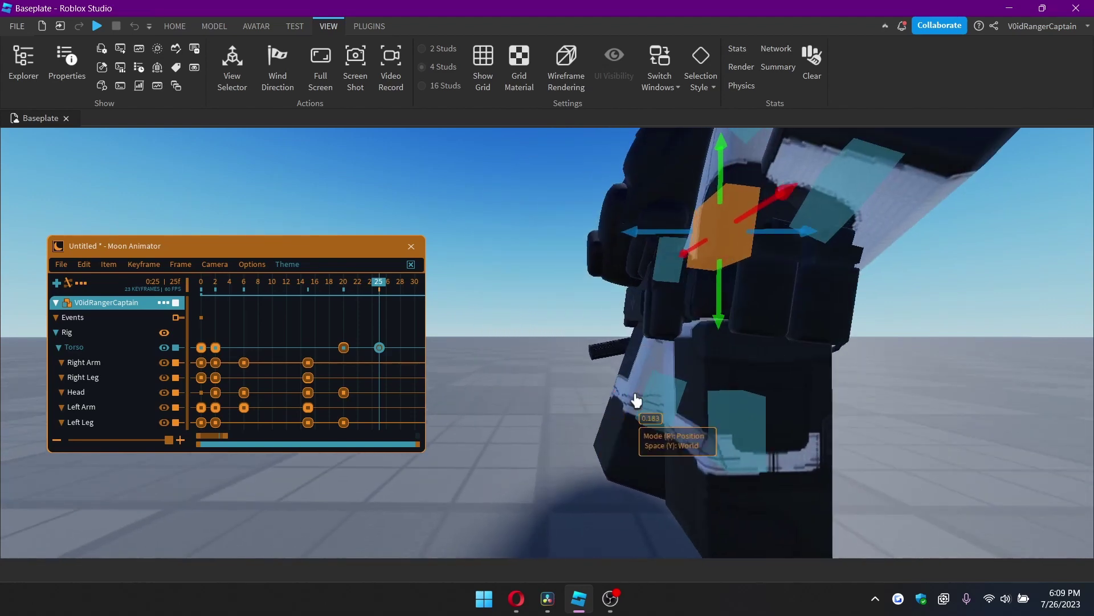
pyautogui.click(653, 402)
pyautogui.press('r')
pyautogui.press('y')
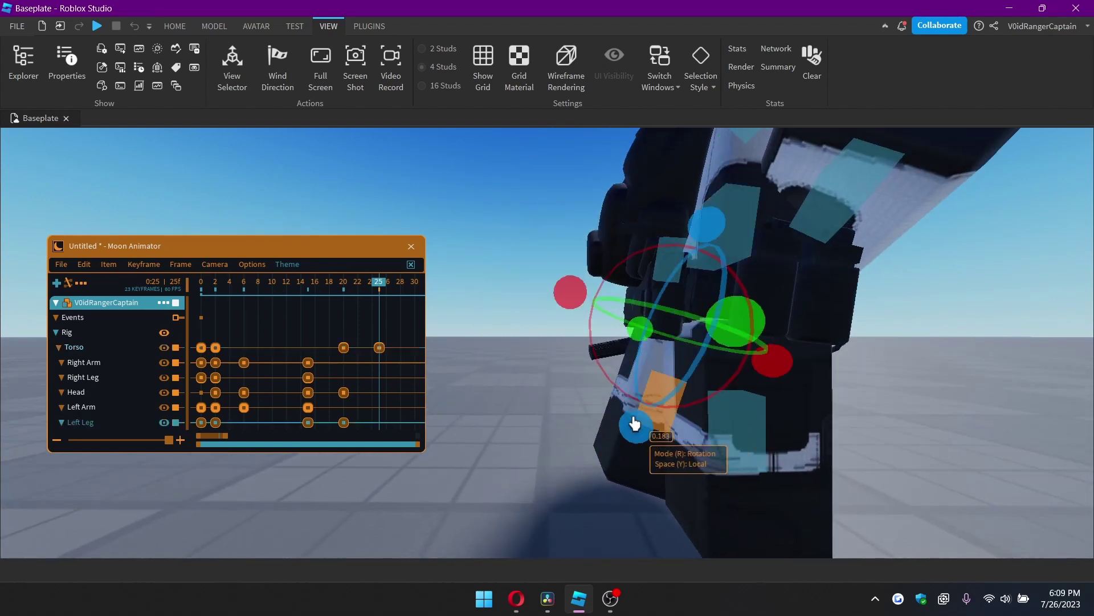
pyautogui.moveTo(634, 424); pyautogui.dragTo(634, 419)
pyautogui.press('a')
pyautogui.moveTo(635, 419); pyautogui.dragTo(637, 425, button='right')
pyautogui.press('d')
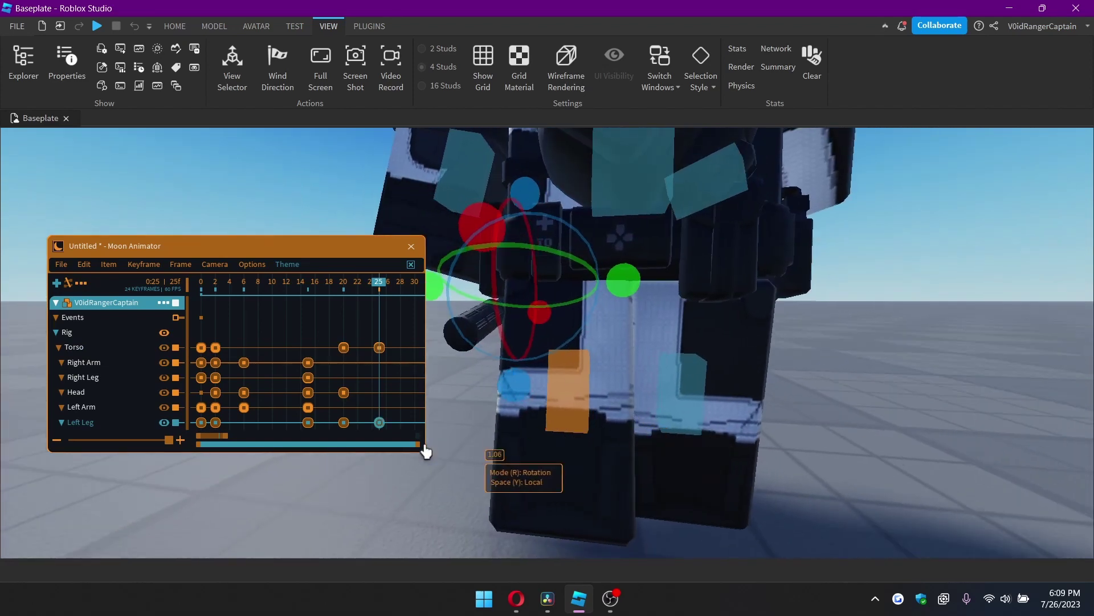
# - Check the easing of the left leg's frame-25 keyframe and delete that keyframe
pyautogui.doubleClick(379, 424)
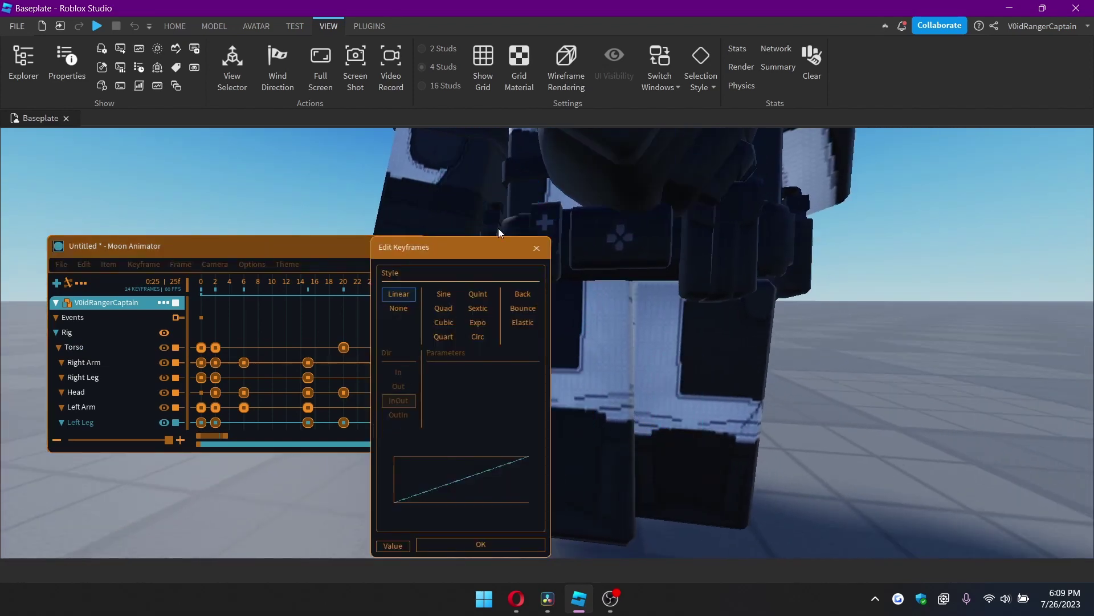
pyautogui.click(537, 253)
pyautogui.click(343, 422)
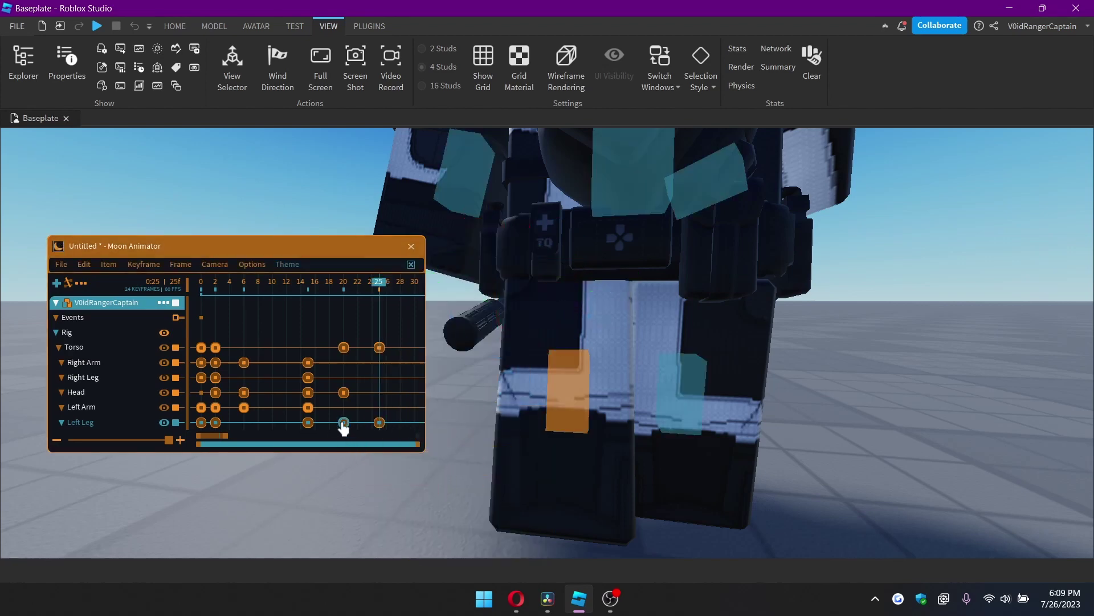
pyautogui.click(386, 427)
pyautogui.click(379, 423)
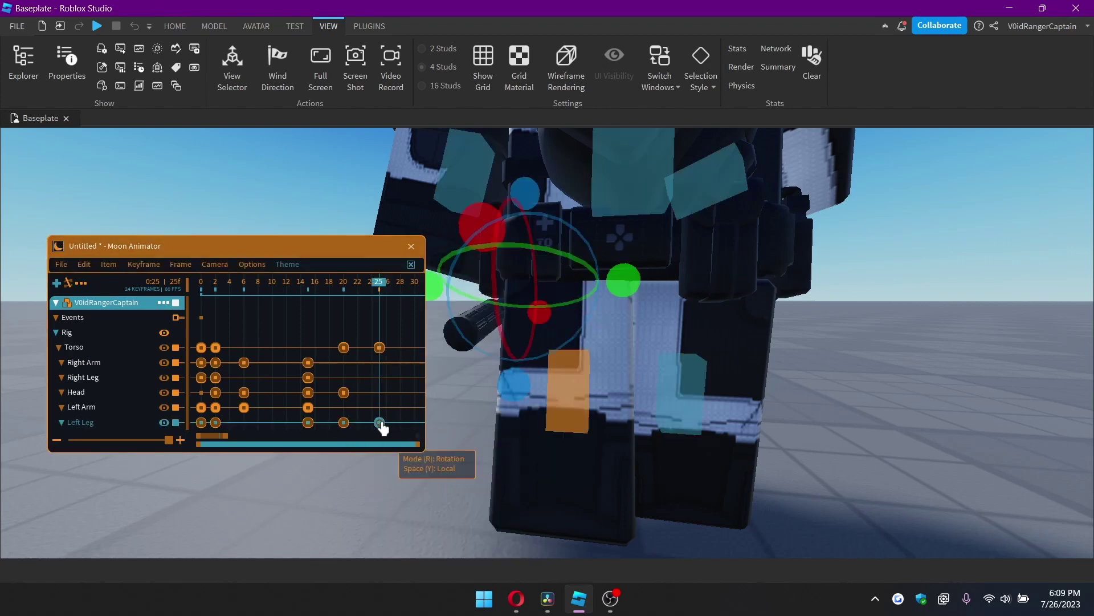
pyautogui.press('Delete')
# - Rotate the left leg about 8.3° in local space at frame 25, swinging it farther behind the body
pyautogui.press('s')
pyautogui.moveTo(705, 361); pyautogui.dragTo(659, 387, button='right')
pyautogui.press('w')
pyautogui.click(696, 387)
pyautogui.scroll(-2, 660, 388)
pyautogui.scroll(2, 660, 387)
pyautogui.moveTo(621, 207)
pyautogui.mouseDown()
pyautogui.moveTo(631, 194)
pyautogui.moveTo(632, 212)
pyautogui.mouseUp()
# - Rotate the right leg about 10.5° on its local red axis at frame 25
pyautogui.moveTo(630, 272); pyautogui.dragTo(627, 328, button='right')
pyautogui.scroll(-2, 628, 328)
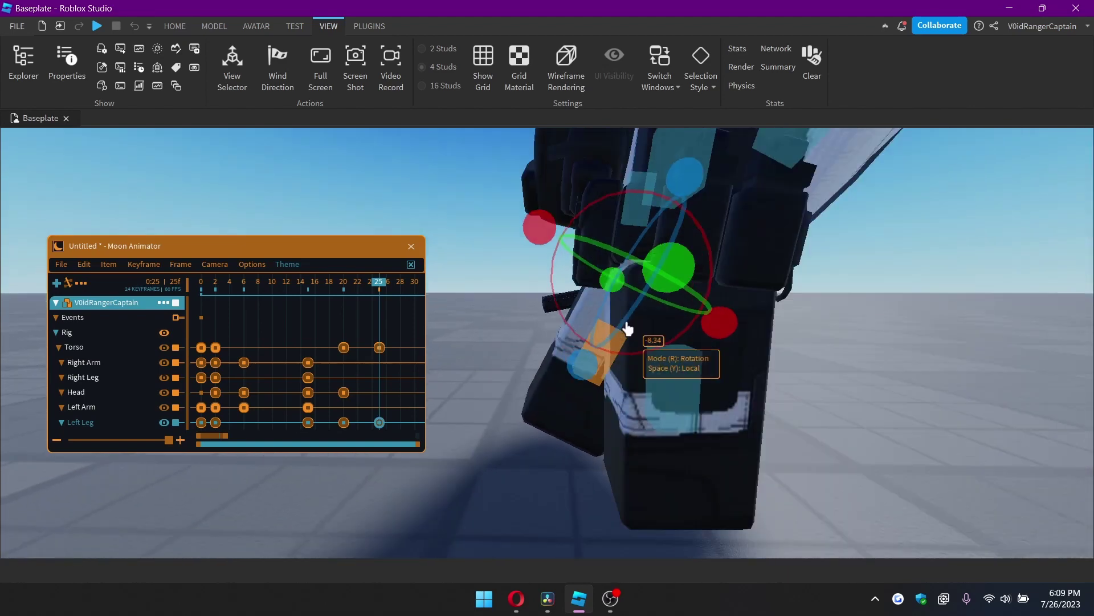
pyautogui.click(658, 386)
pyautogui.moveTo(596, 331); pyautogui.dragTo(581, 289)
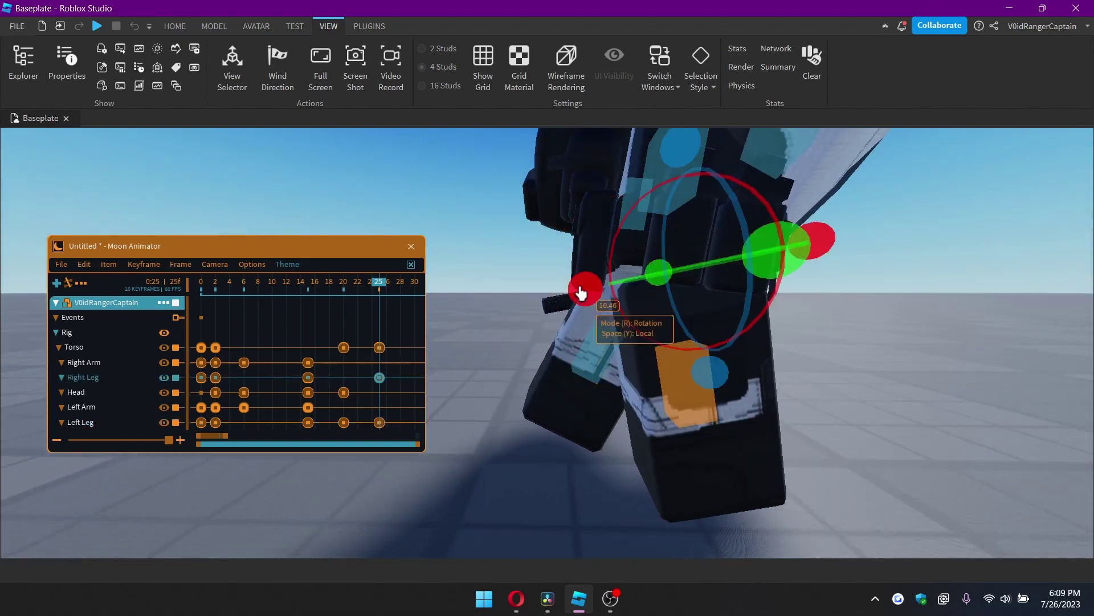
# - Play the animation from a distance and examine how the character moves into the new frame-25 leg pose
pyautogui.moveTo(581, 288); pyautogui.dragTo(640, 298, button='right')
pyautogui.scroll(1, 640, 298)
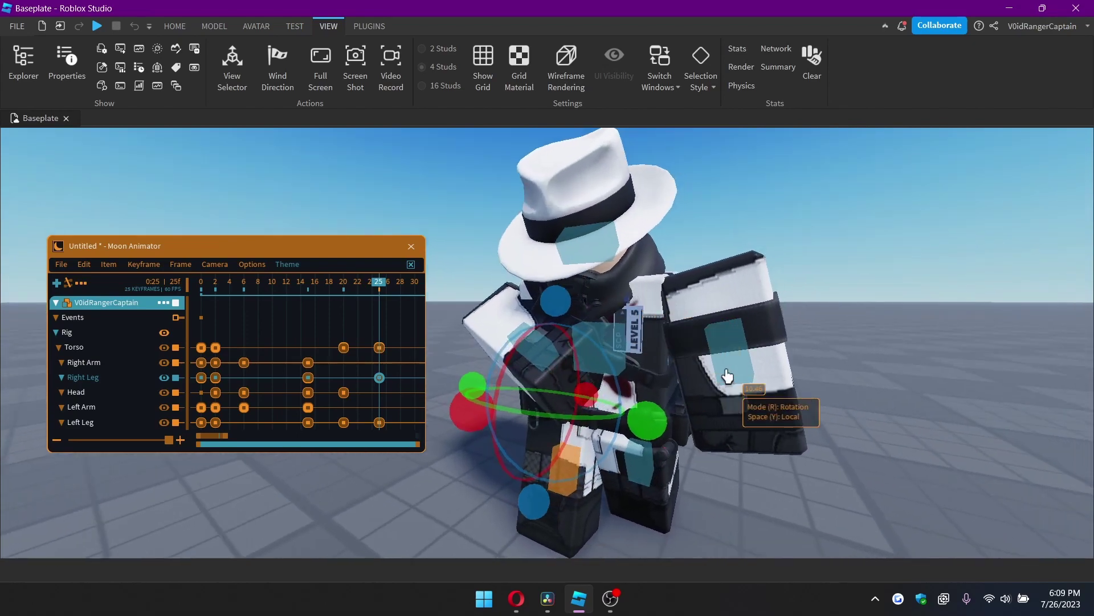
pyautogui.click(731, 371)
pyautogui.moveTo(730, 371); pyautogui.dragTo(731, 371, button='right')
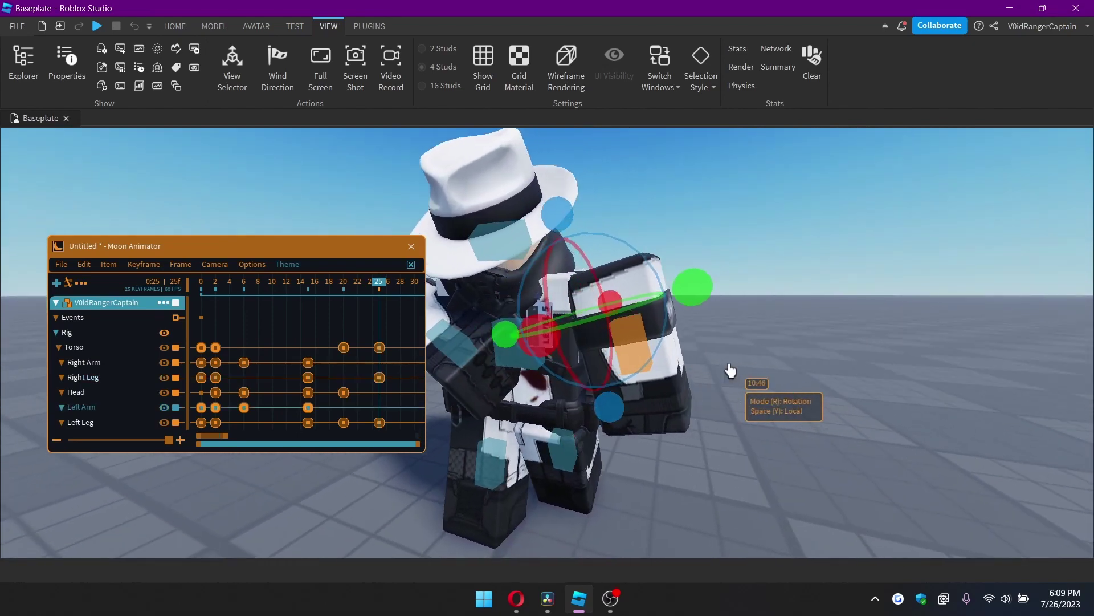
pyautogui.moveTo(522, 278); pyautogui.dragTo(522, 287, button='right')
pyautogui.scroll(-3, 522, 286)
pyautogui.scroll(-3, 522, 287)
pyautogui.press('space')
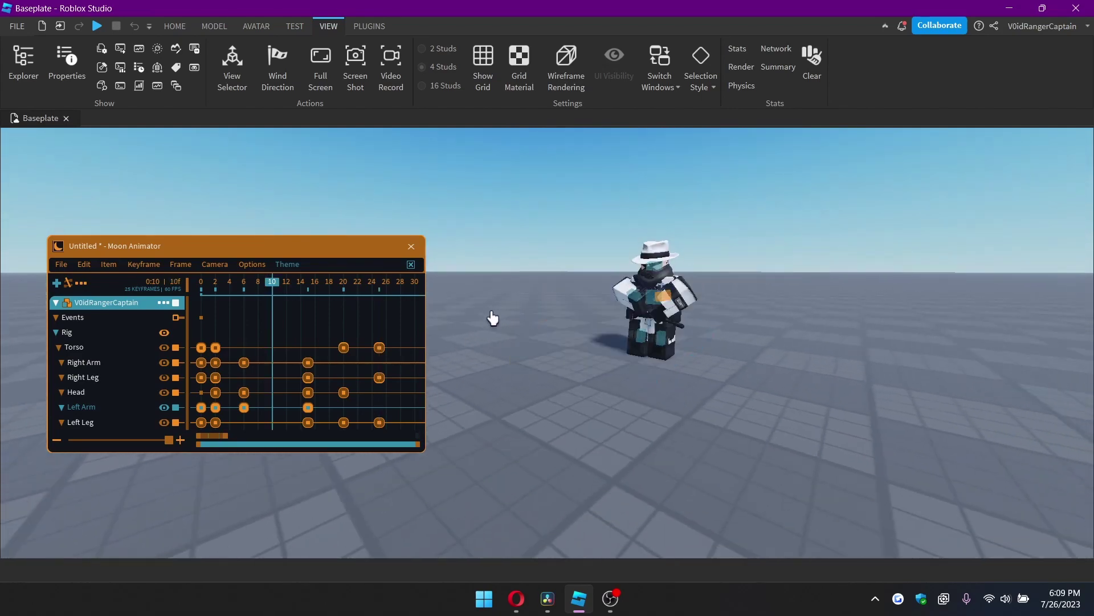
# - Shift the torso forward about 0.6 along the world-space blue axis at frame 25
pyautogui.scroll(2, 497, 320)
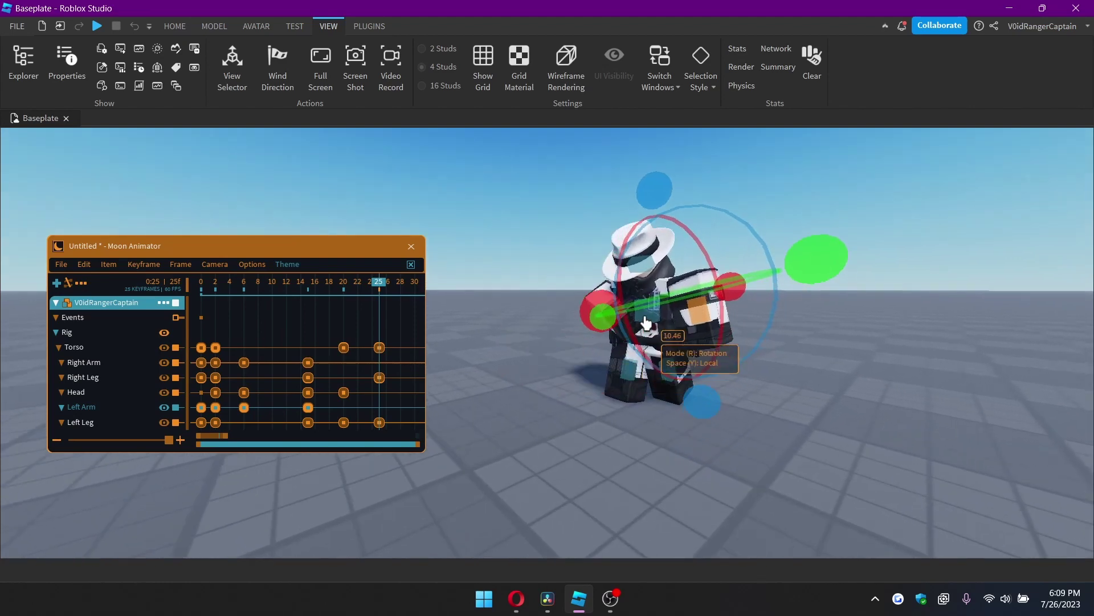
pyautogui.click(646, 322)
pyautogui.press('r')
pyautogui.moveTo(624, 329); pyautogui.dragTo(623, 329, button='right')
pyautogui.scroll(2, 621, 330)
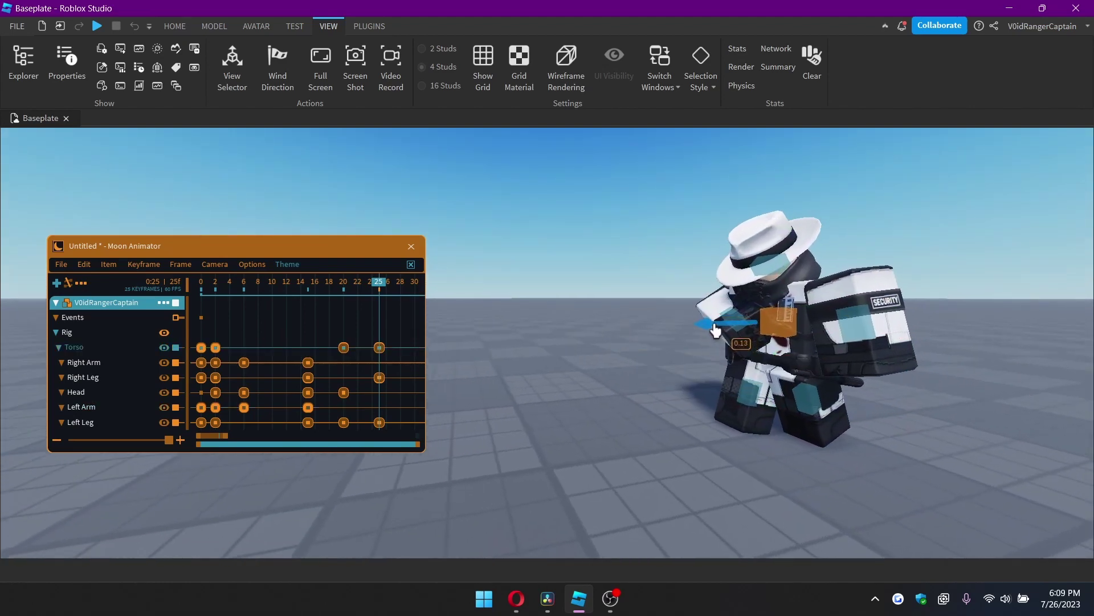
pyautogui.moveTo(721, 334); pyautogui.dragTo(700, 330)
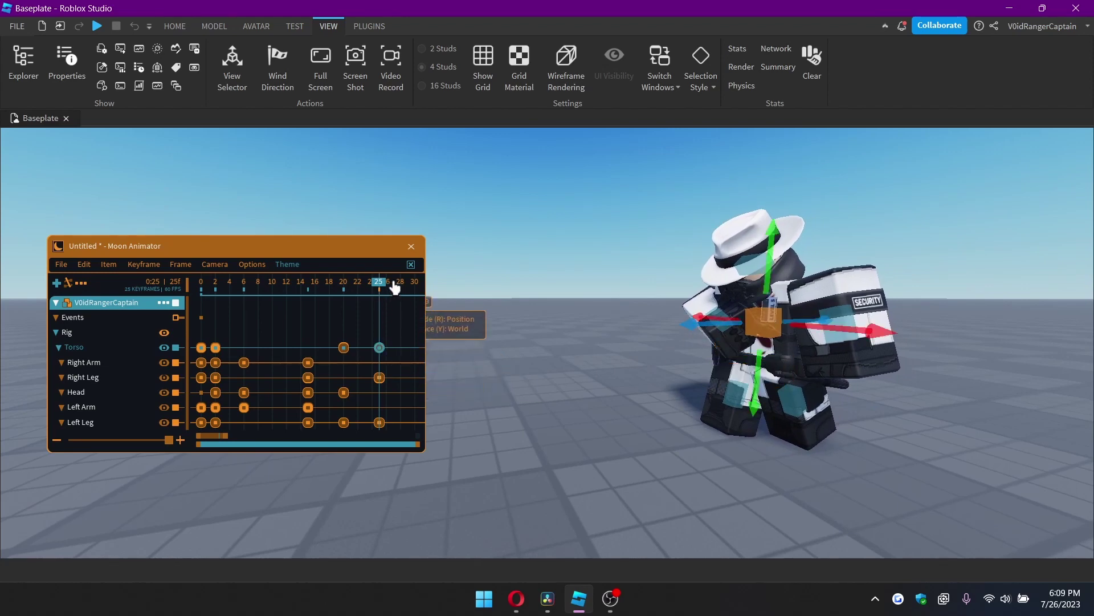
# - Key the torso at frame 30, moving it forward about 11.9 along the world-space blue axis
pyautogui.moveTo(395, 288); pyautogui.dragTo(415, 286)
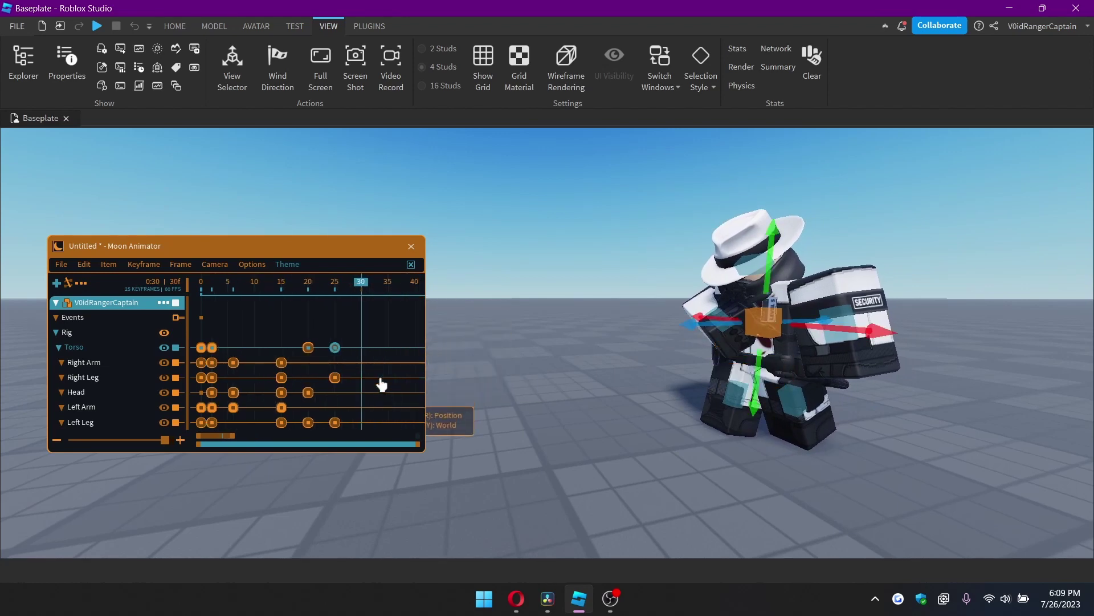
pyautogui.scroll(-2, 382, 386)
pyautogui.scroll(-2, 381, 386)
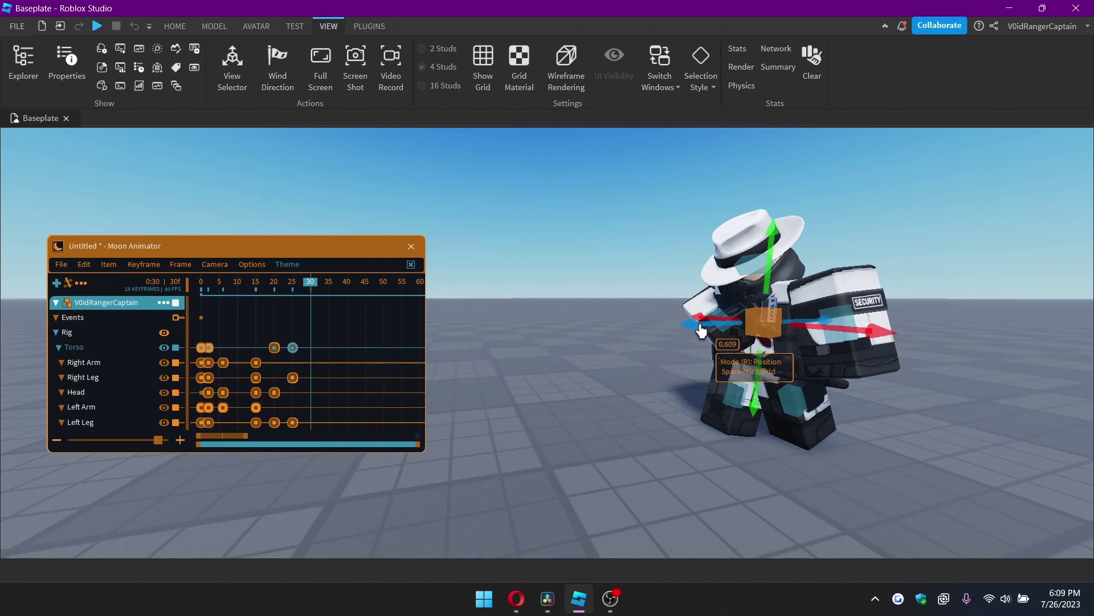
pyautogui.moveTo(701, 331); pyautogui.dragTo(440, 342)
pyautogui.press('a')
pyautogui.moveTo(509, 349); pyautogui.dragTo(509, 349, button='right')
pyautogui.press('s')
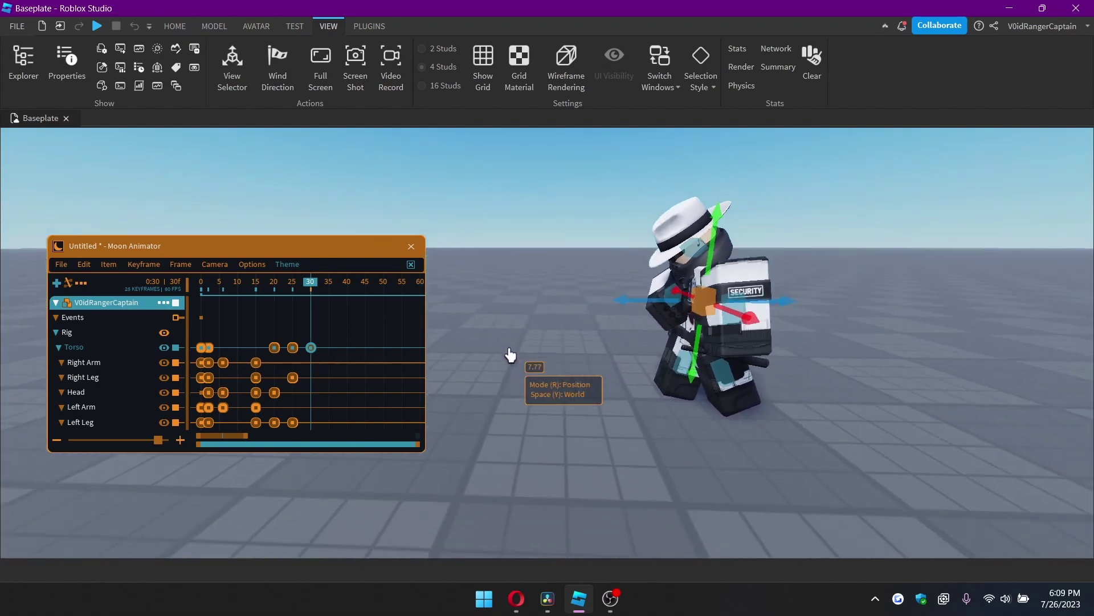
pyautogui.moveTo(510, 355); pyautogui.dragTo(532, 347)
# - Turn the torso about 87° around the world-space green vertical axis at frame 30
pyautogui.scroll(4, 533, 347)
pyautogui.moveTo(532, 347); pyautogui.dragTo(532, 349, button='right')
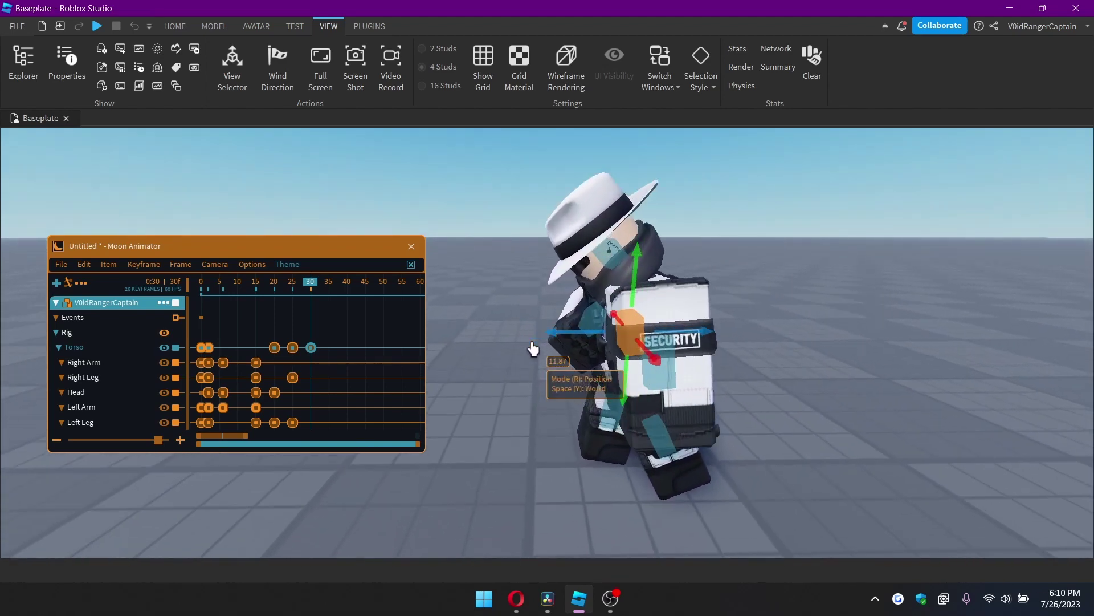
pyautogui.moveTo(580, 406); pyautogui.dragTo(589, 373, button='right')
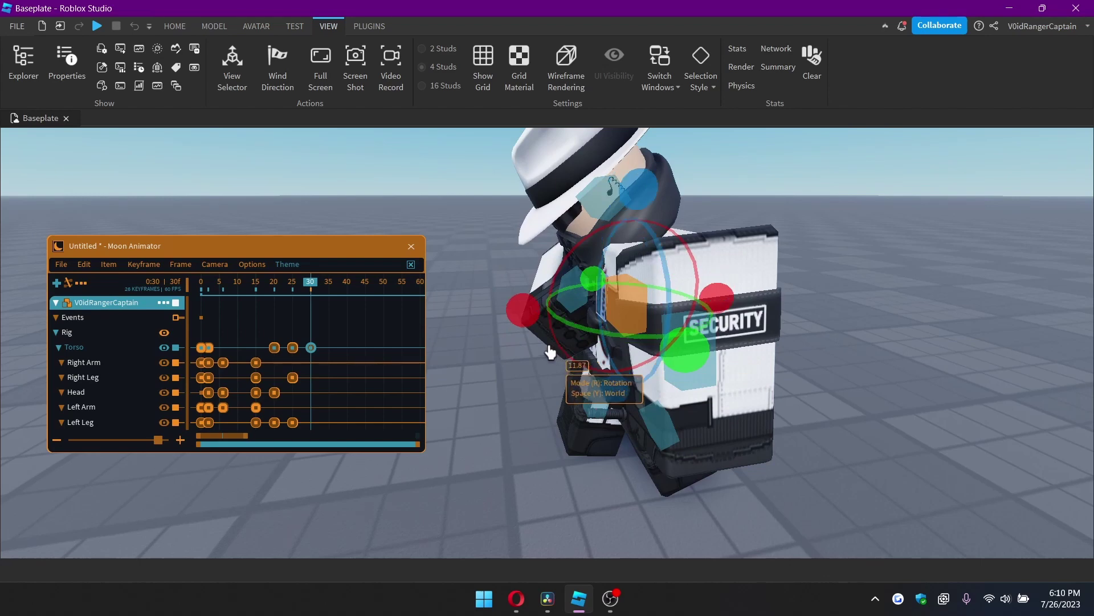
pyautogui.moveTo(664, 347); pyautogui.dragTo(777, 301)
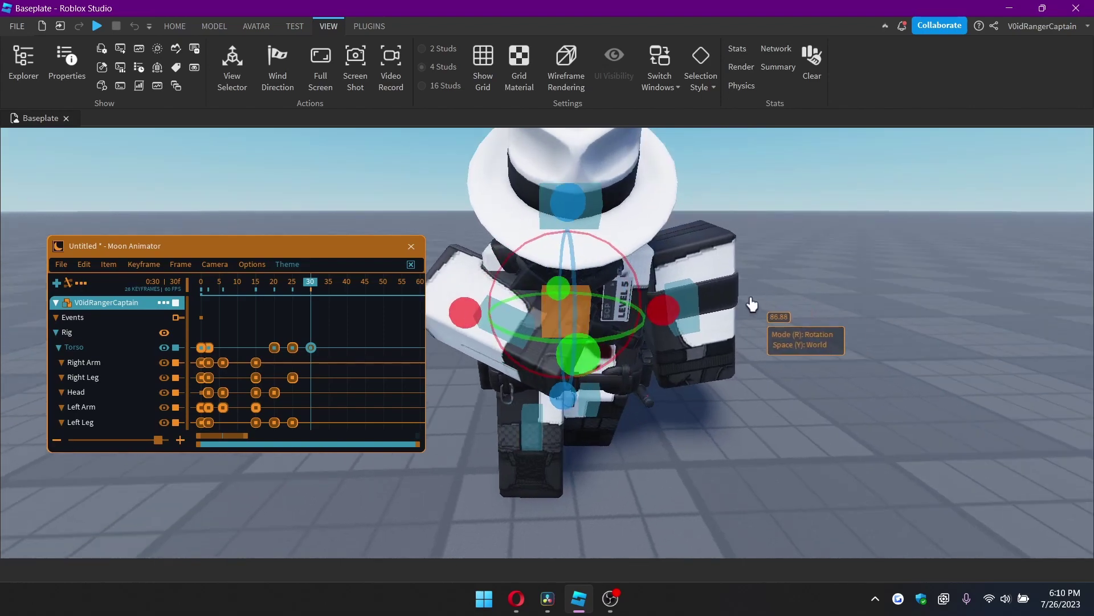
# - Tilt the head up on the world-space blue axis at frame 30 so it faces straight ahead
pyautogui.moveTo(745, 315); pyautogui.dragTo(723, 326, button='right')
pyautogui.click(600, 354)
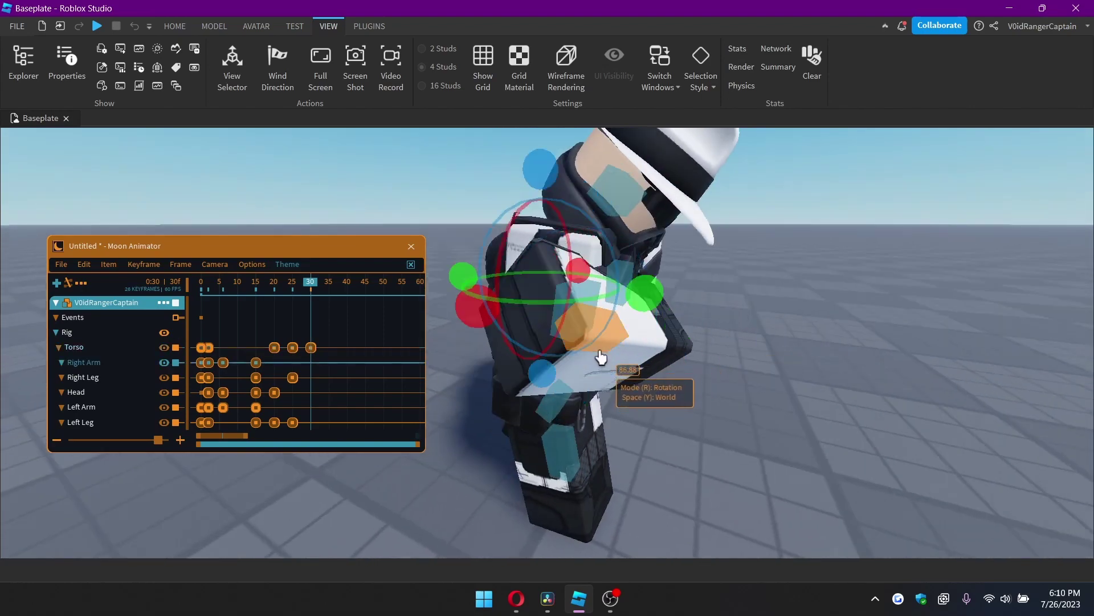
pyautogui.moveTo(600, 354); pyautogui.dragTo(604, 355, button='right')
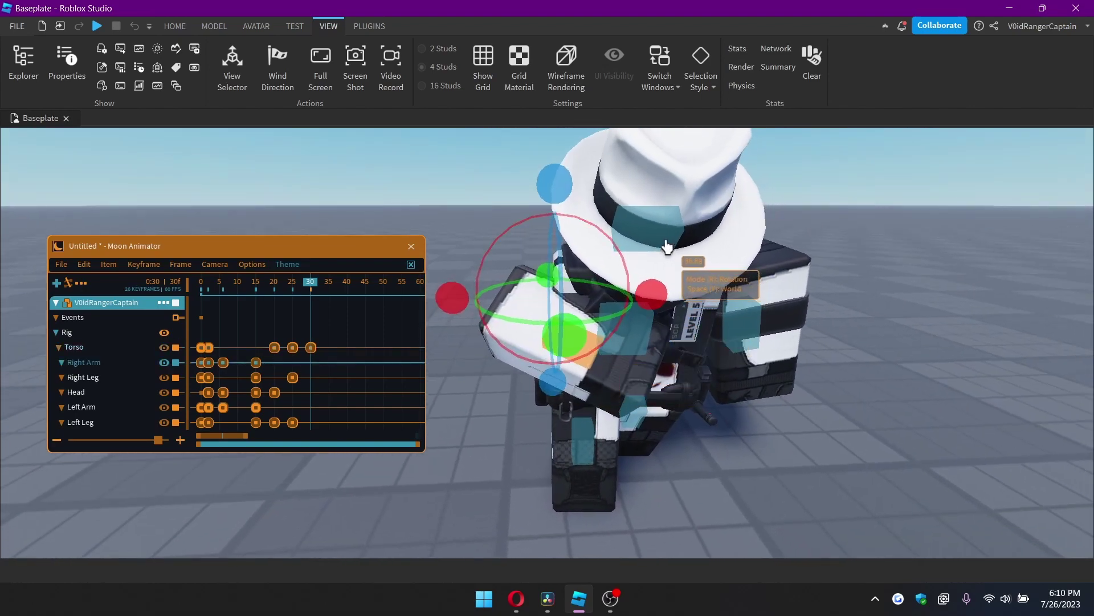
pyautogui.click(667, 246)
pyautogui.moveTo(660, 264); pyautogui.dragTo(545, 232, button='right')
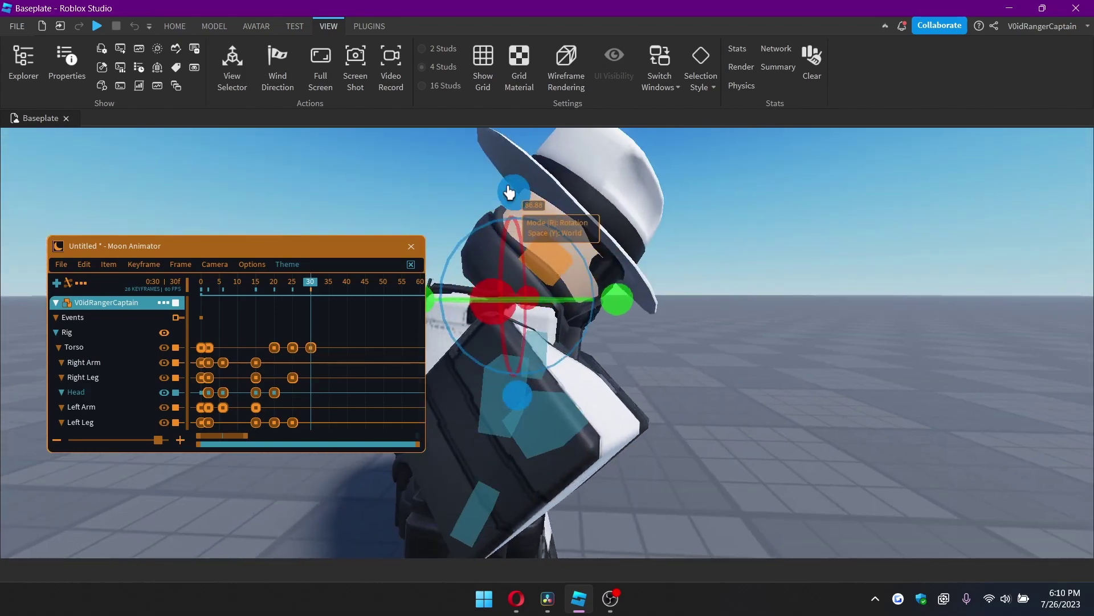
pyautogui.moveTo(509, 192); pyautogui.dragTo(447, 211)
# - Key the right leg at frame 30, rotating it about 12.5° in world space to plant it upright
pyautogui.scroll(-3, 516, 242)
pyautogui.moveTo(515, 241); pyautogui.dragTo(581, 320, button='right')
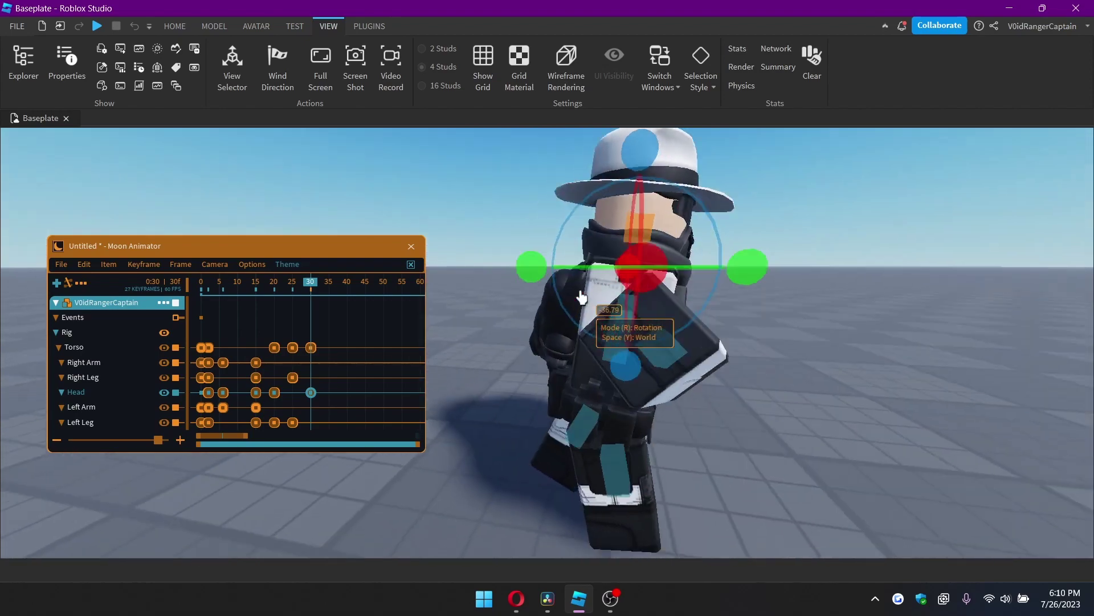
pyautogui.press('q')
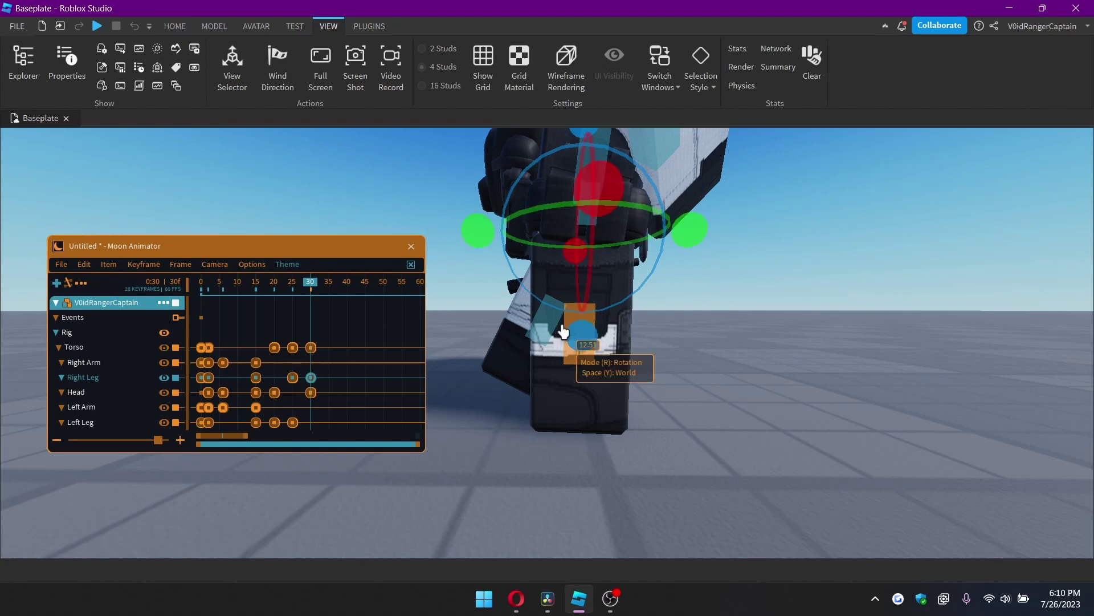
pyautogui.moveTo(574, 369); pyautogui.dragTo(592, 366, button='right')
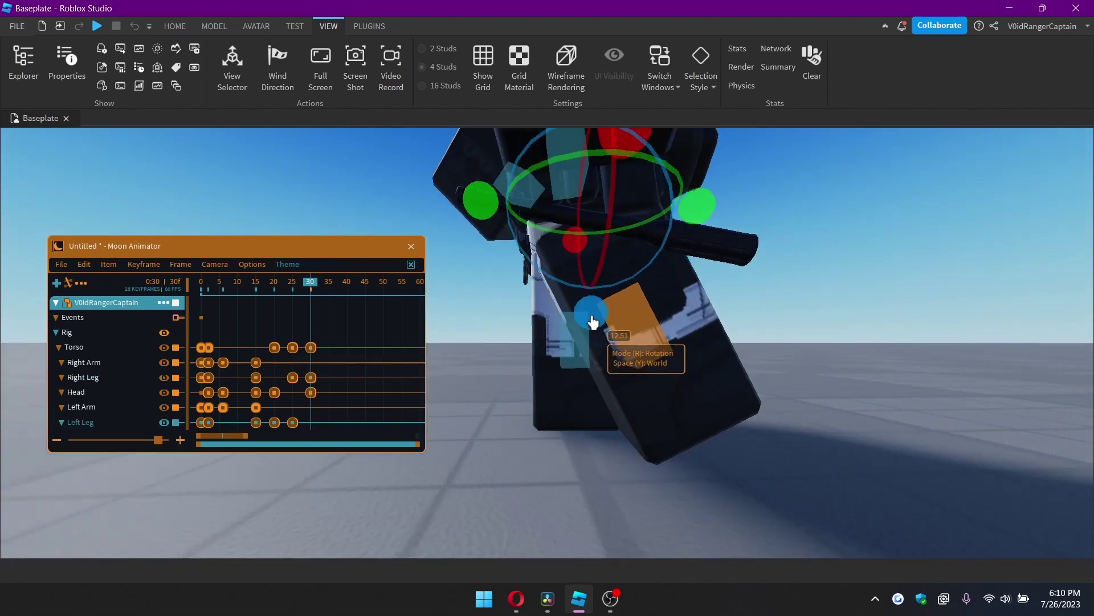
# - Rotate the left leg on the world-space blue axis at frame 30 until it stands upright beside the right leg
pyautogui.moveTo(593, 322); pyautogui.dragTo(562, 269)
pyautogui.moveTo(560, 291); pyautogui.dragTo(654, 304, button='right')
pyautogui.click(670, 297)
pyautogui.moveTo(606, 331); pyautogui.dragTo(600, 430)
pyautogui.click(601, 433)
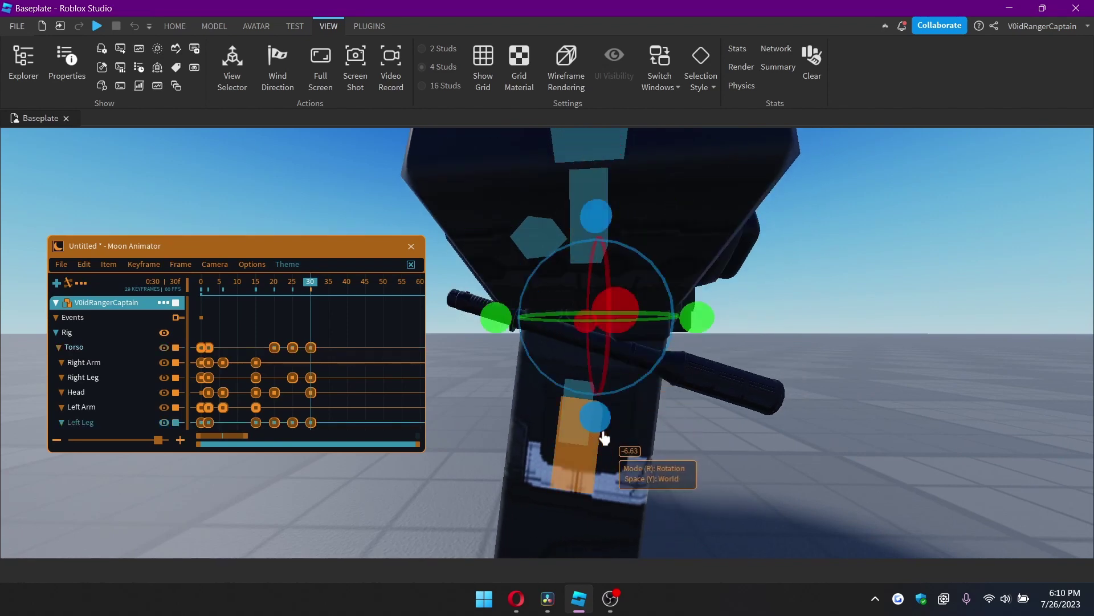
pyautogui.press('q')
pyautogui.moveTo(597, 335); pyautogui.dragTo(621, 353)
# - Fine-tune the right leg at frame 30 with a further world-space rotation of about 5.9°
pyautogui.click(570, 365)
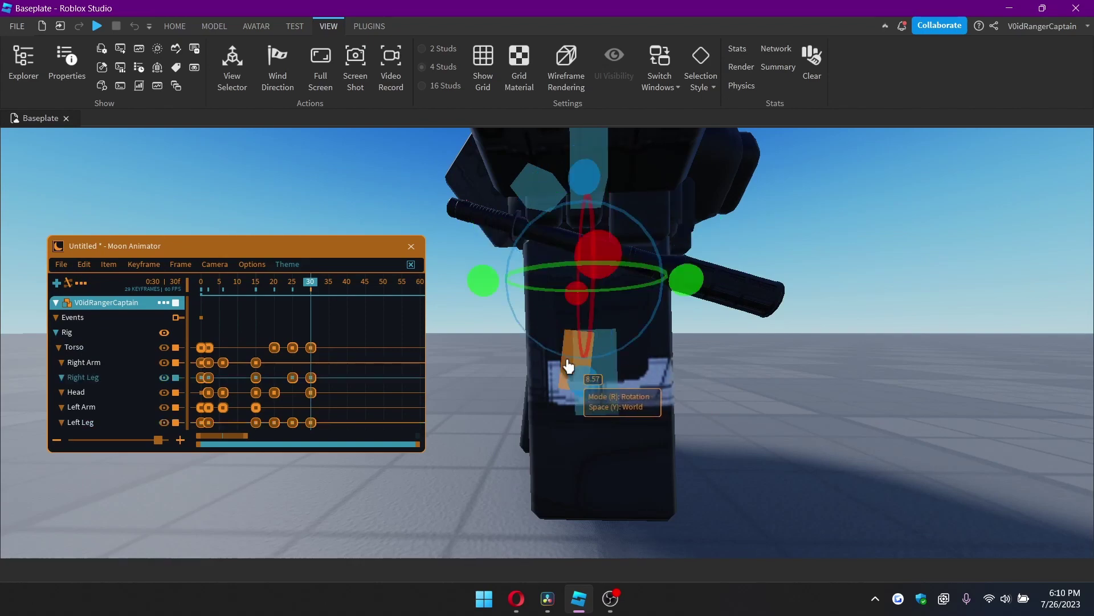
pyautogui.moveTo(596, 386); pyautogui.dragTo(595, 386)
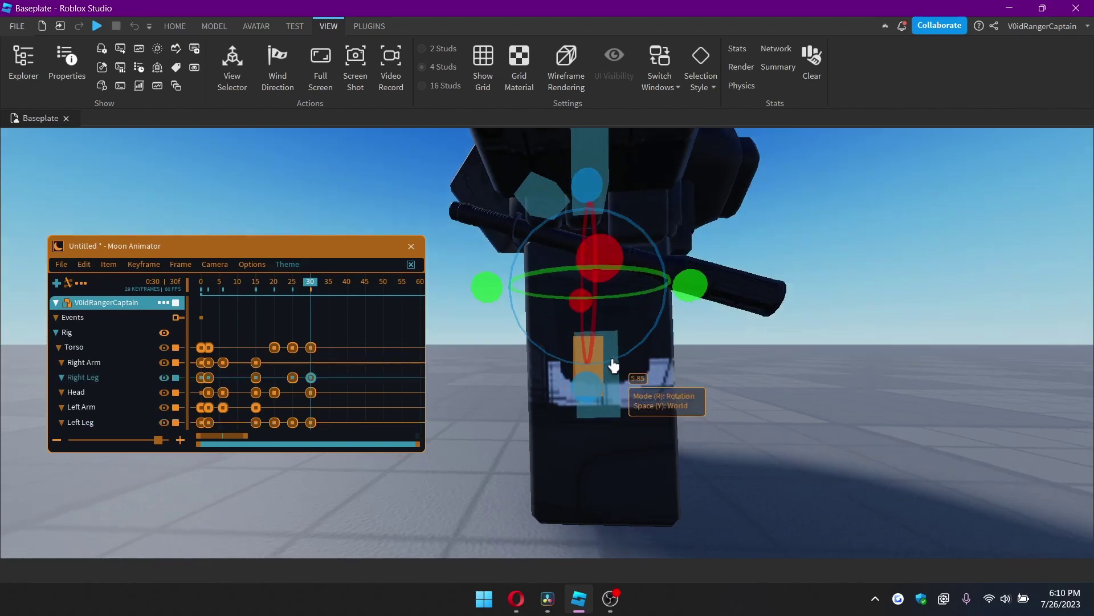
pyautogui.moveTo(611, 358); pyautogui.dragTo(612, 358, button='right')
pyautogui.moveTo(716, 342); pyautogui.dragTo(690, 363, button='right')
# - Key the right arm at frame 30, rotating it about 6° on the world-space red axis
pyautogui.click(544, 337)
pyautogui.moveTo(544, 337); pyautogui.dragTo(622, 312, button='right')
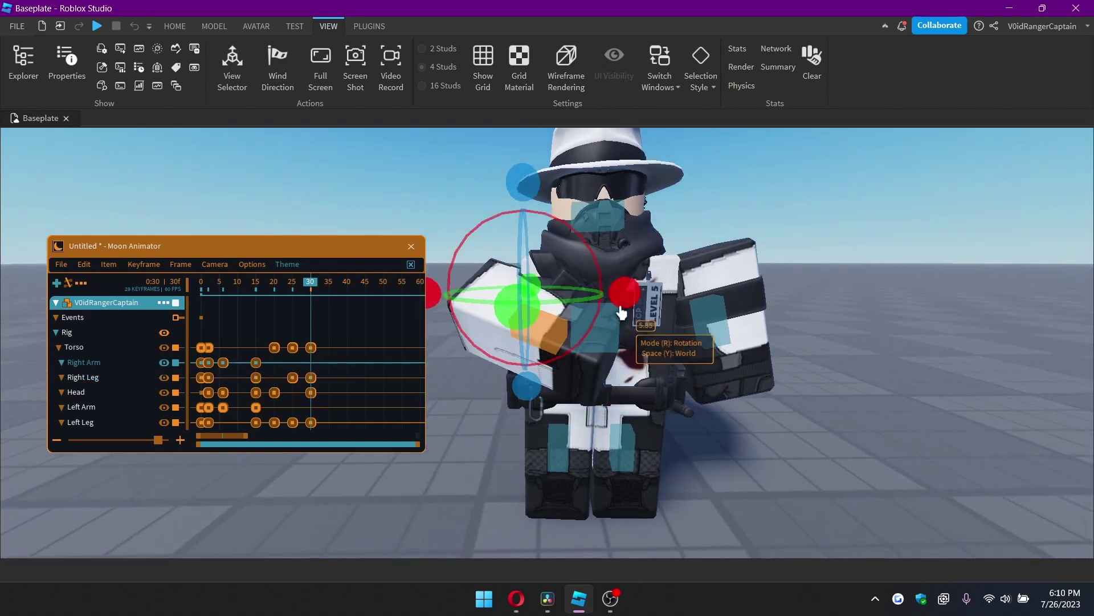
pyautogui.moveTo(625, 304); pyautogui.dragTo(607, 341)
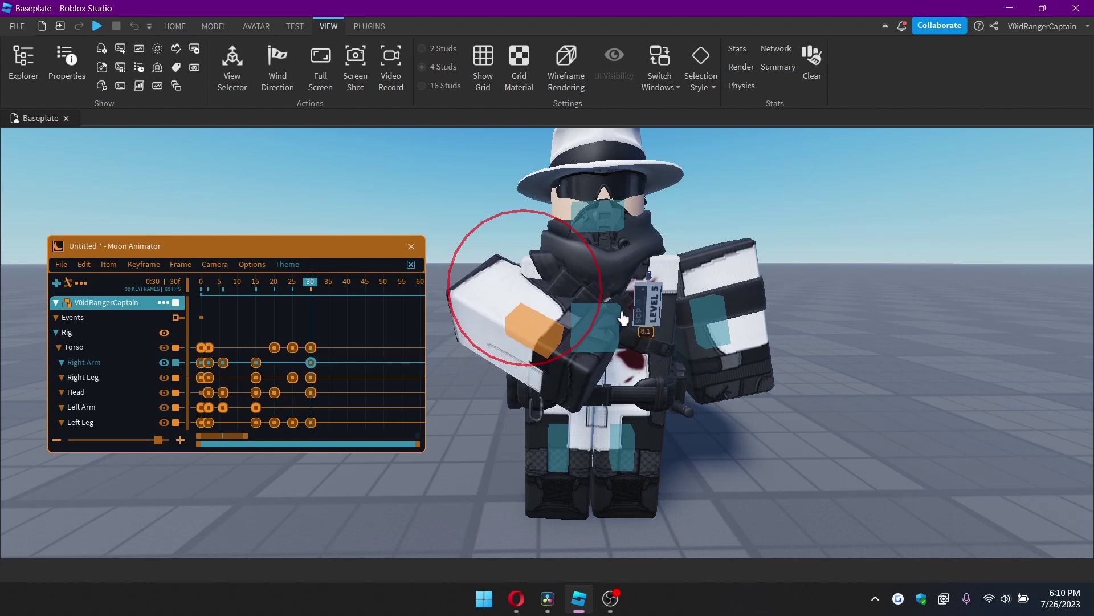
# - Switch to local space and rotate the right arm on its blue axis at frame 30 to hold it out beside the torso
pyautogui.press('y')
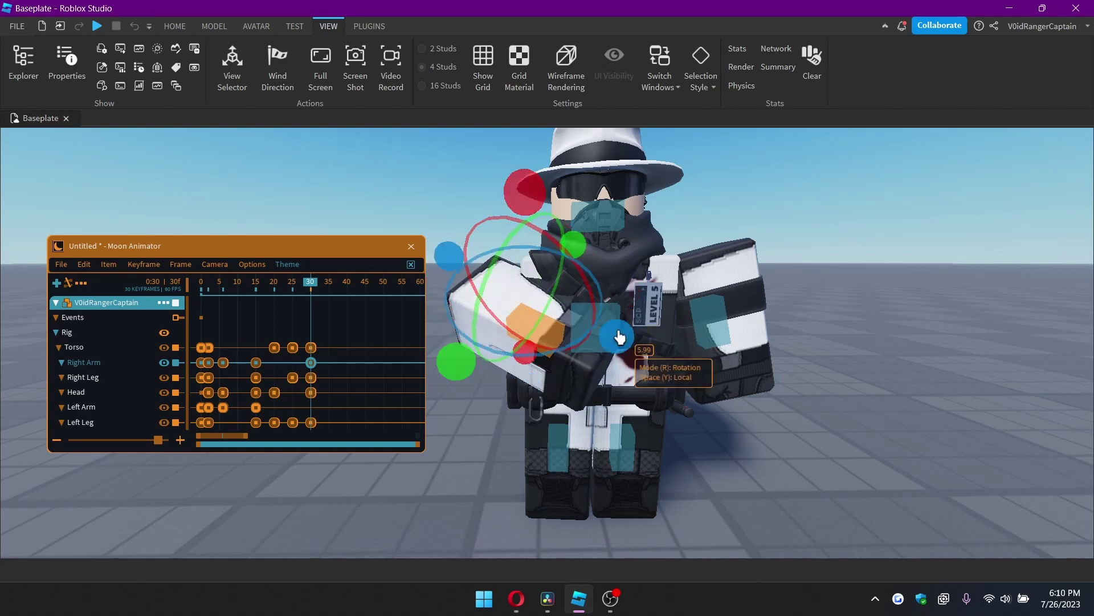
pyautogui.moveTo(620, 337); pyautogui.dragTo(531, 354)
pyautogui.moveTo(530, 354); pyautogui.dragTo(537, 349, button='right')
pyautogui.moveTo(659, 226); pyautogui.dragTo(630, 367)
pyautogui.moveTo(630, 368); pyautogui.dragTo(627, 370, button='right')
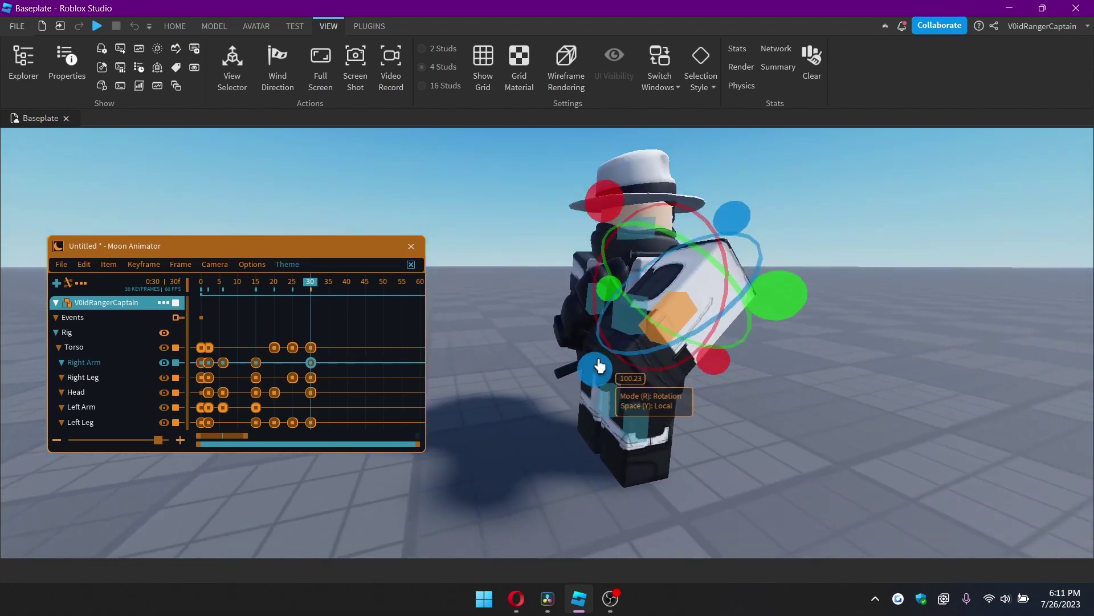
pyautogui.moveTo(599, 365); pyautogui.dragTo(545, 335)
pyautogui.moveTo(554, 334); pyautogui.dragTo(557, 334, button='right')
# - Key the left arm at frame 30, rotating it on its local blue and red axes to mirror the right arm's pose
pyautogui.click(609, 277)
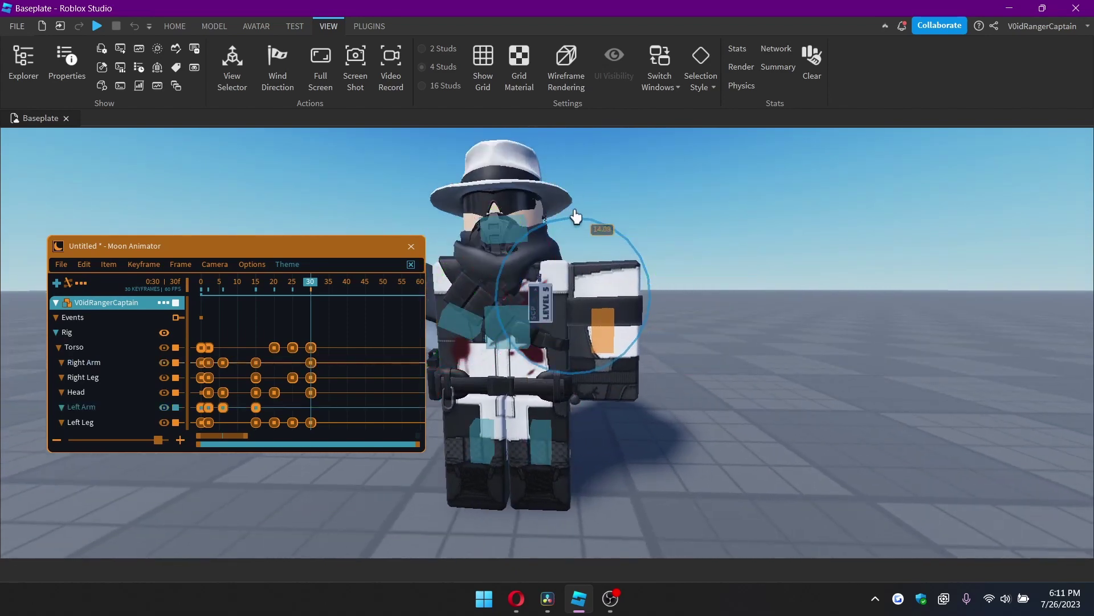
pyautogui.moveTo(574, 215); pyautogui.dragTo(574, 216)
pyautogui.moveTo(575, 216); pyautogui.dragTo(575, 237, button='right')
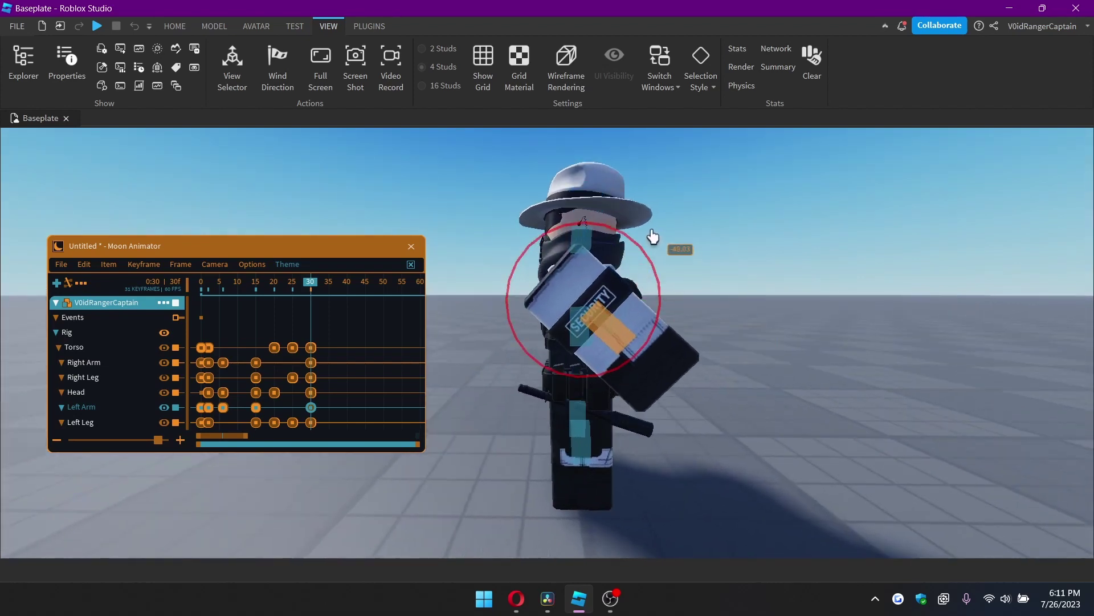
pyautogui.moveTo(653, 236); pyautogui.dragTo(655, 239)
pyautogui.moveTo(655, 240); pyautogui.dragTo(562, 342, button='right')
pyautogui.moveTo(562, 342); pyautogui.dragTo(629, 312)
pyautogui.moveTo(629, 313); pyautogui.dragTo(630, 314, button='right')
# - Rotate the head about -3.5° in local space at frame 30
pyautogui.click(608, 265)
pyautogui.moveTo(606, 263); pyautogui.dragTo(605, 259, button='right')
pyautogui.scroll(2, 605, 260)
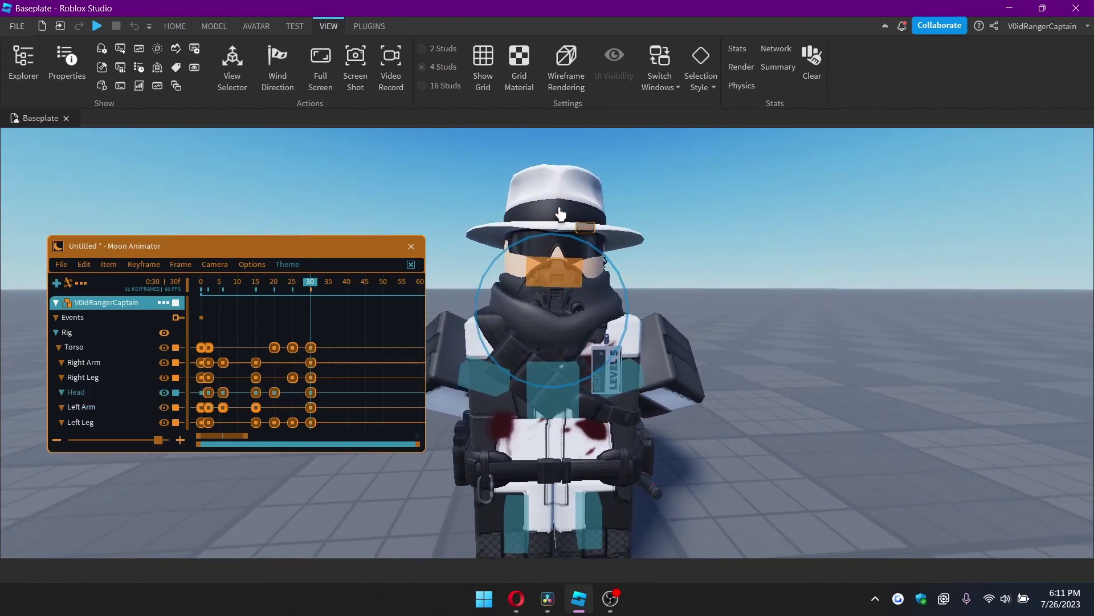
pyautogui.moveTo(573, 235); pyautogui.dragTo(606, 265, button='right')
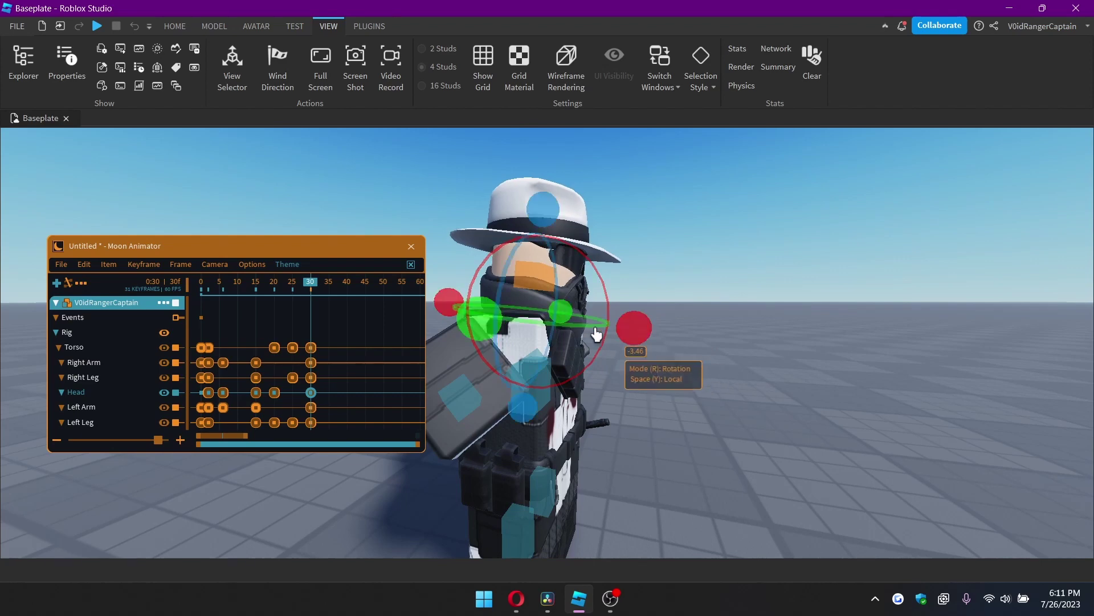
pyautogui.moveTo(604, 279); pyautogui.dragTo(612, 287, button='right')
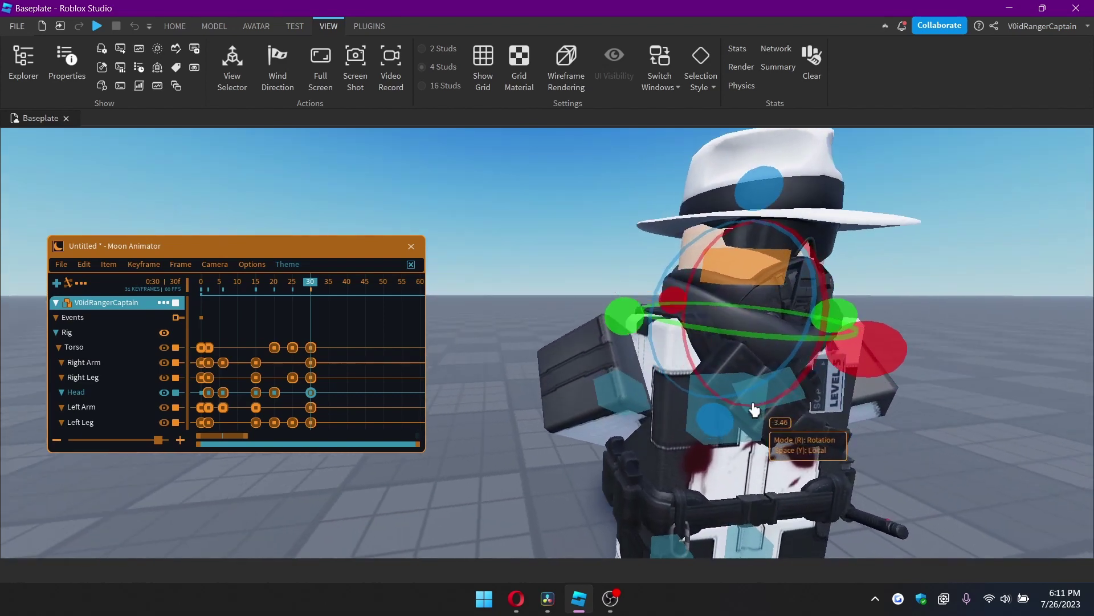
# - Move the torso about 0.02 along the world-space green vertical axis at frame 30
pyautogui.click(750, 405)
pyautogui.moveTo(750, 405); pyautogui.dragTo(750, 406, button='right')
pyautogui.press('q')
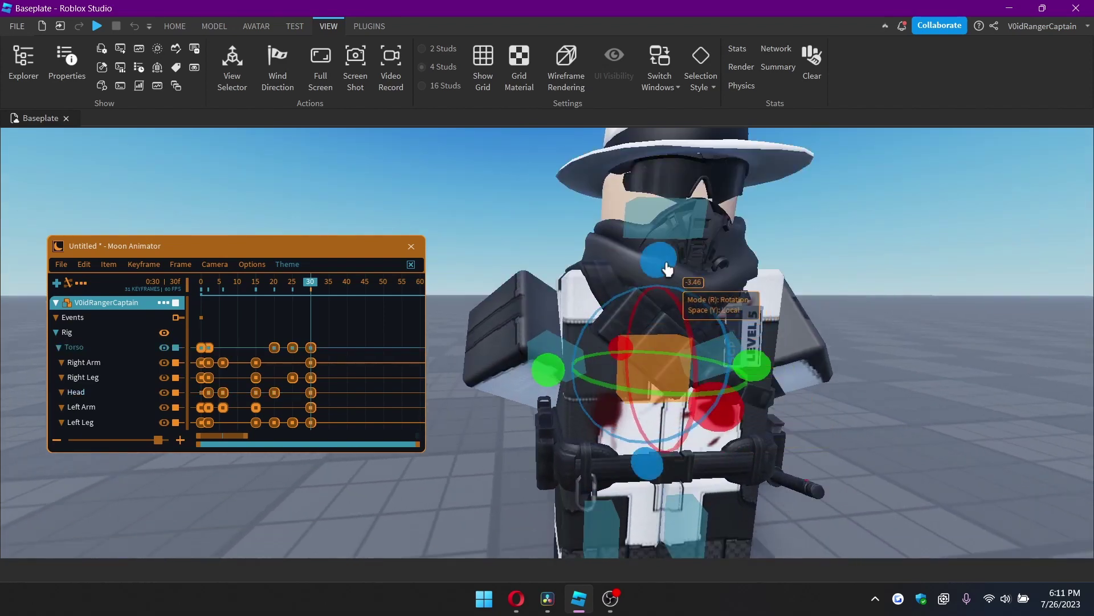
pyautogui.press('r')
pyautogui.press('y')
pyautogui.moveTo(658, 308); pyautogui.dragTo(657, 306)
pyautogui.moveTo(657, 306); pyautogui.dragTo(644, 314, button='right')
# - Play back the animation to review the turn into the frame-30 standing pose
pyautogui.press('q')
pyautogui.press('q')
pyautogui.press('w')
pyautogui.press('s')
pyautogui.press('e')
pyautogui.press('e')
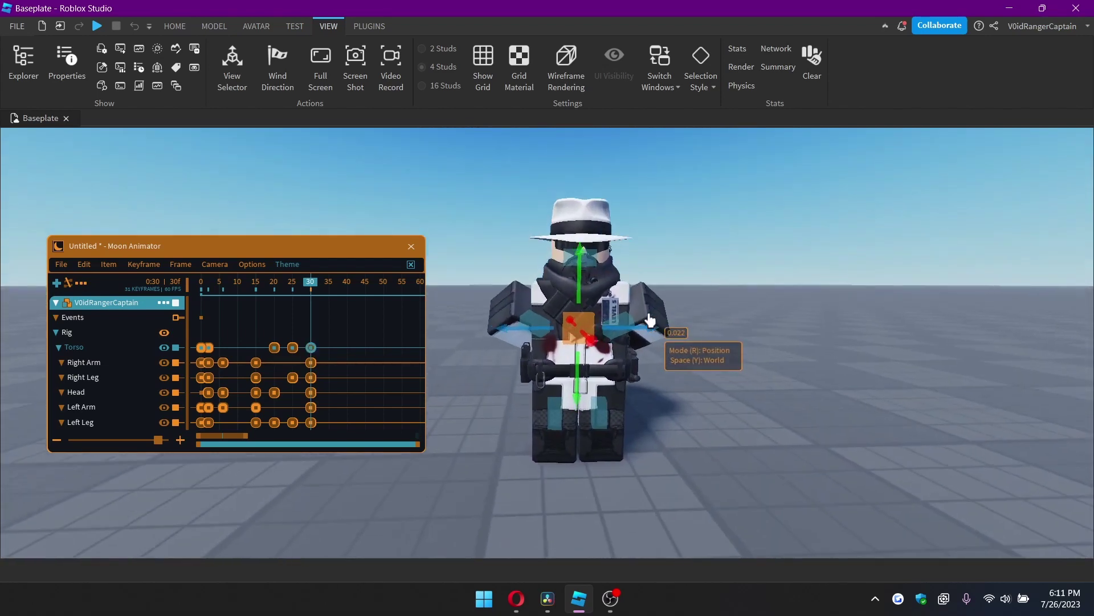
pyautogui.press('w')
pyautogui.scroll(1, 293, 333)
pyautogui.scroll(1, 294, 339)
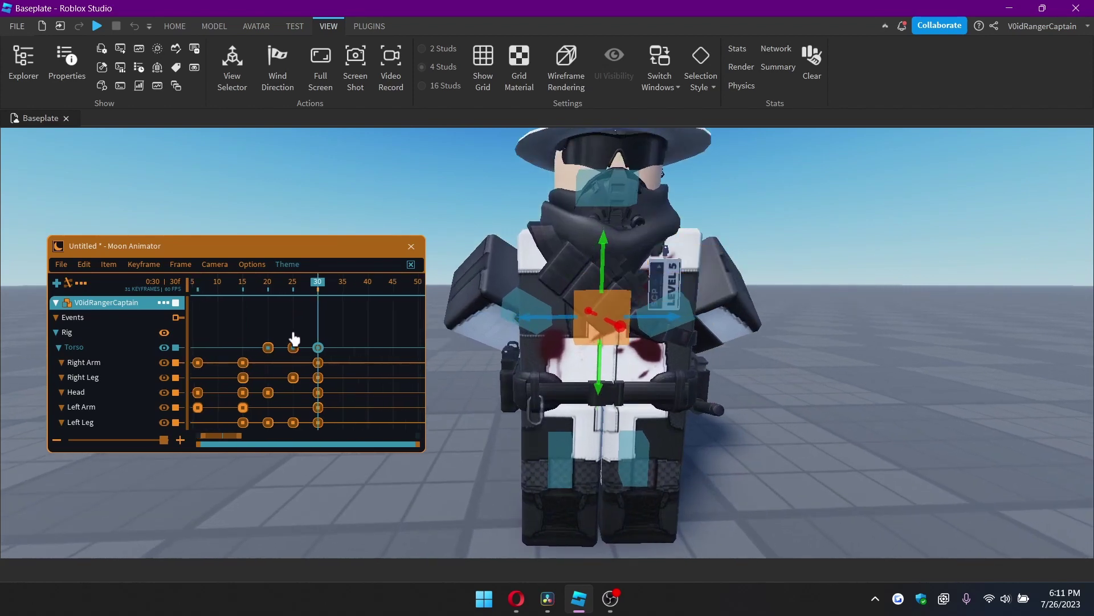
pyautogui.press('space')
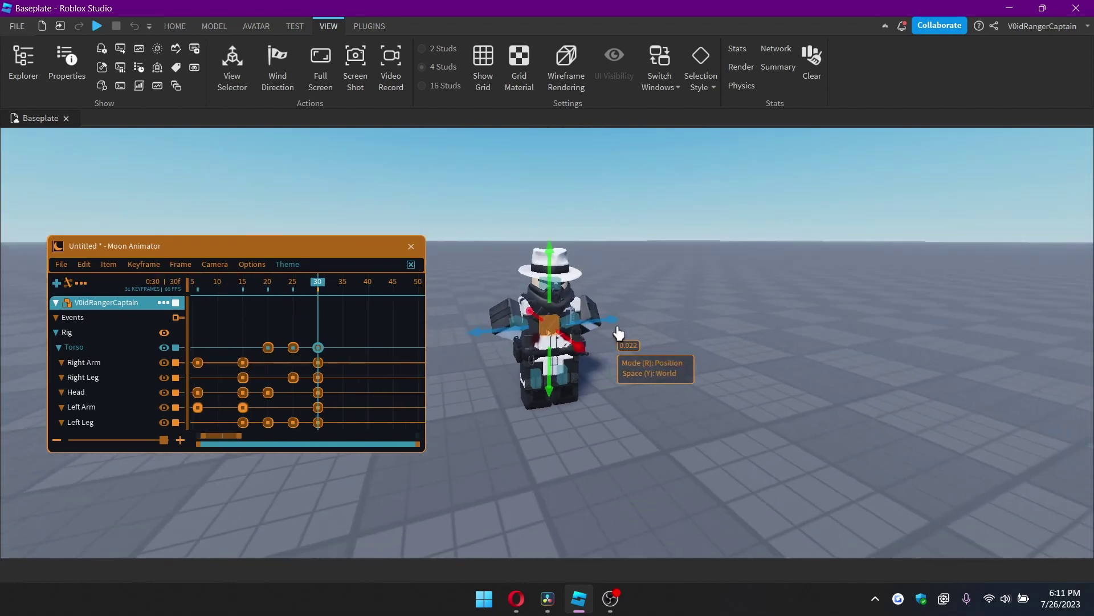
pyautogui.press('space')
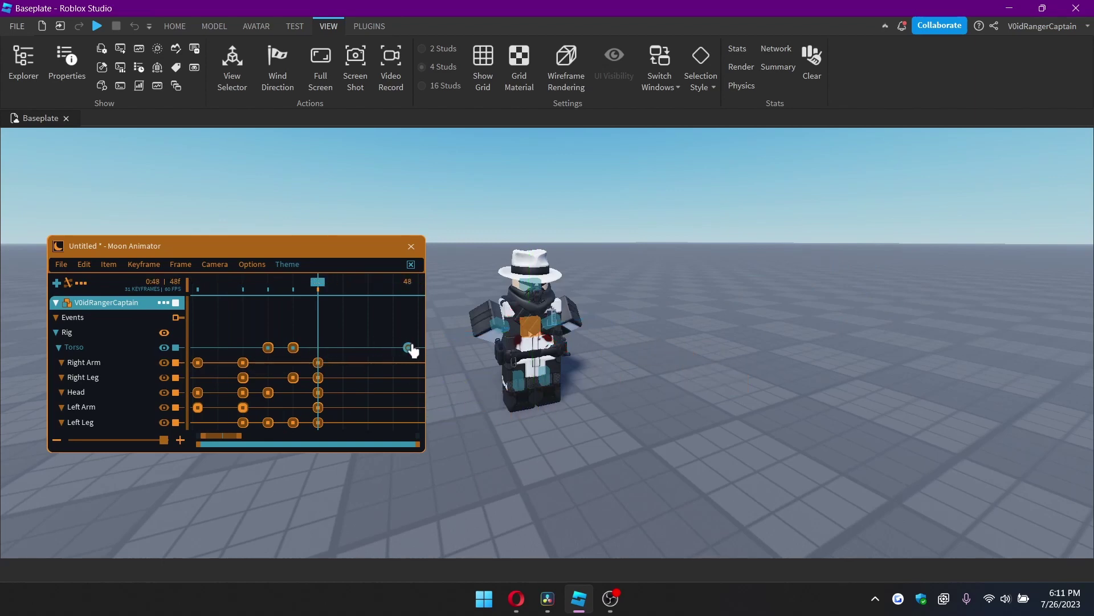
# - Move the frame-30 keyframes of the torso, both arms, both legs and the head to frame 70
pyautogui.moveTo(413, 350); pyautogui.dragTo(392, 355)
pyautogui.scroll(-3, 379, 371)
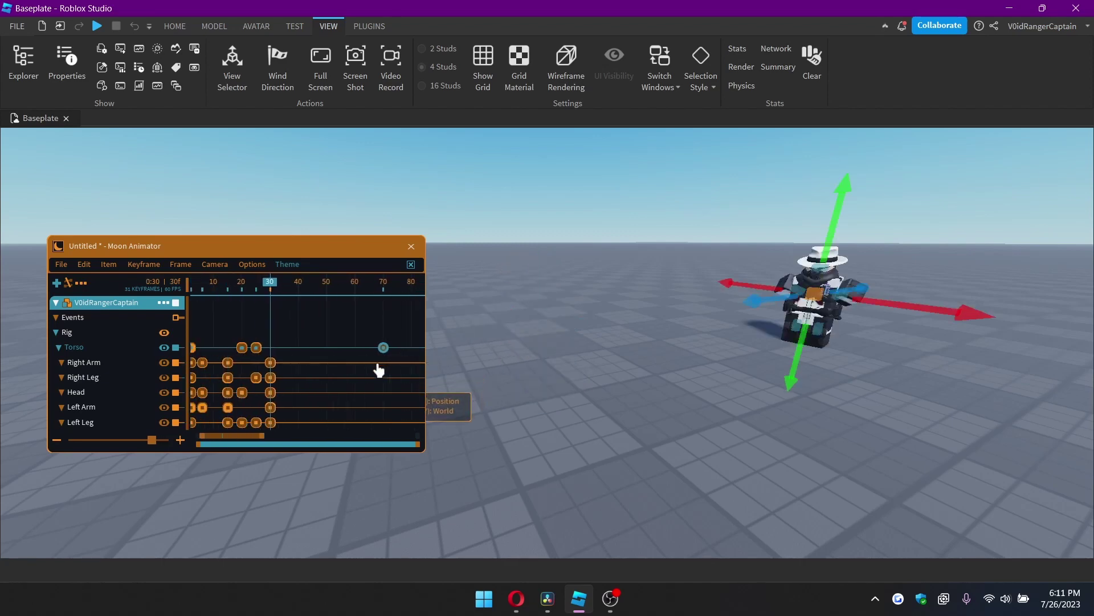
pyautogui.click(271, 364)
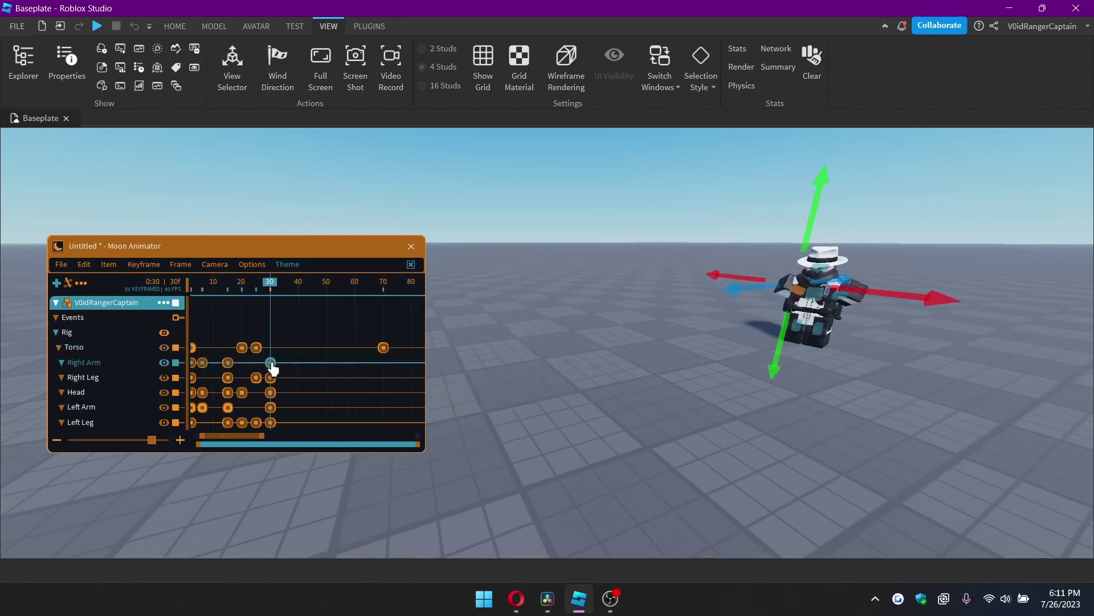
pyautogui.keyDown('ctrl'); pyautogui.click(271, 393); pyautogui.keyUp('ctrl')
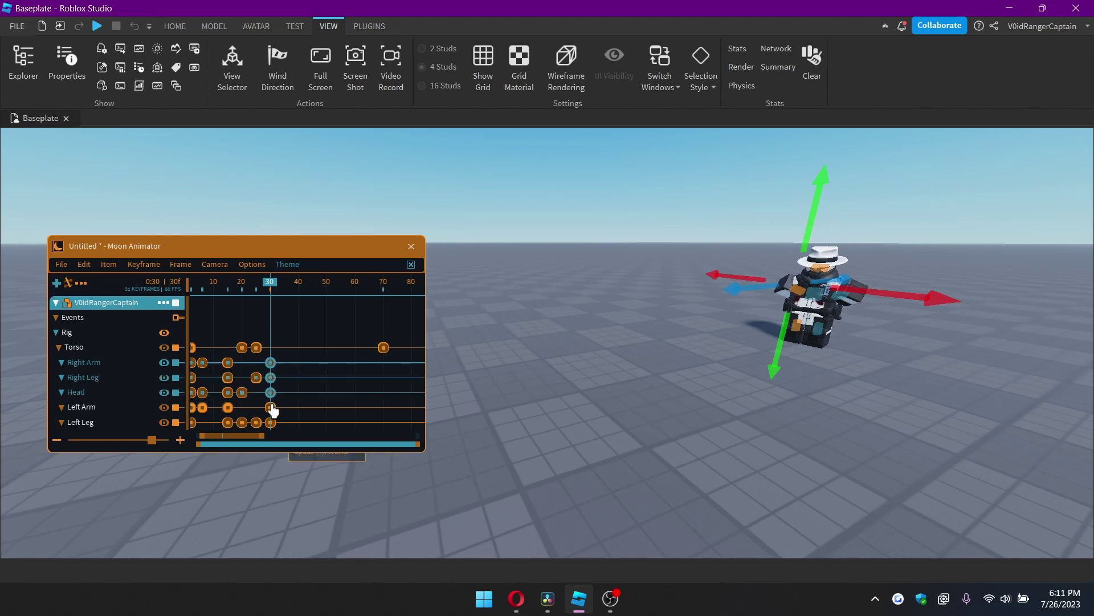
pyautogui.moveTo(271, 363); pyautogui.dragTo(348, 364)
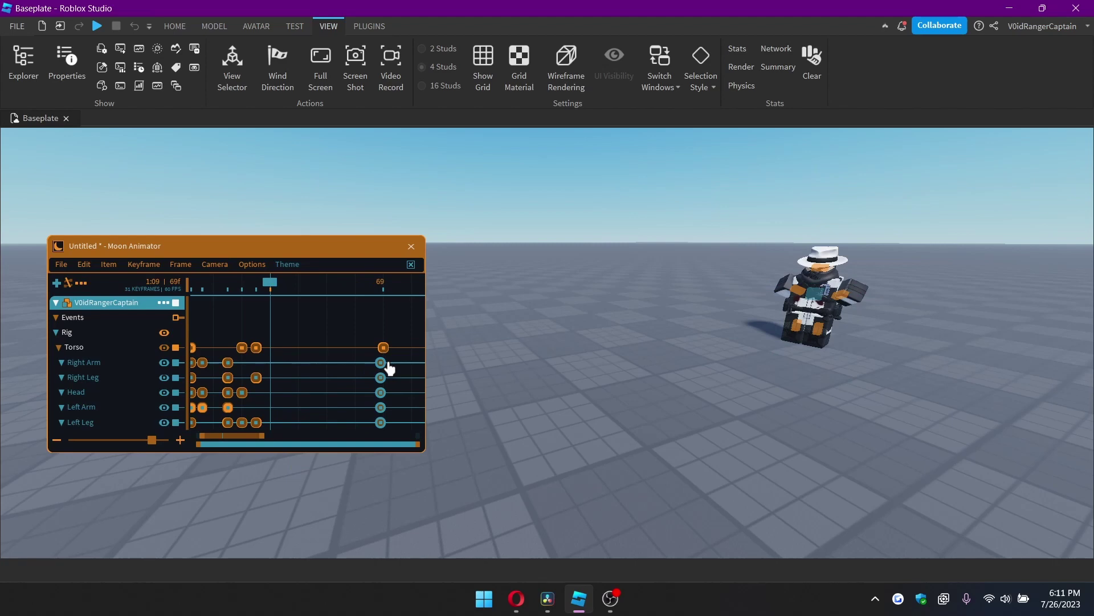
pyautogui.moveTo(392, 367); pyautogui.dragTo(383, 361)
# - Play and scrub the animation between frames 30 and 70 to review the timing of the turn
pyautogui.press('space')
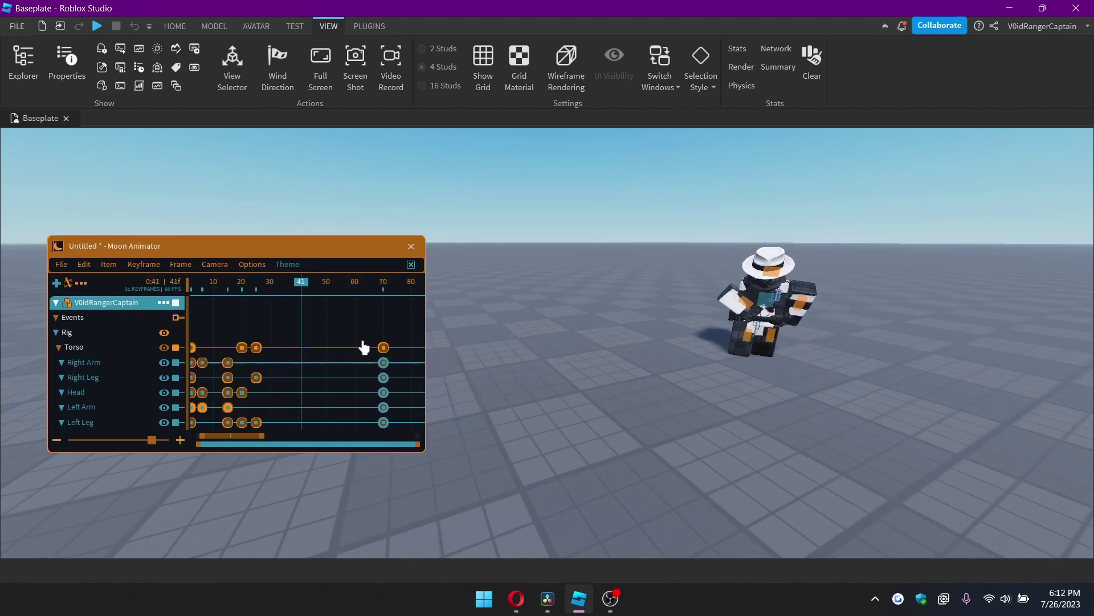
pyautogui.scroll(2, 572, 416)
pyautogui.moveTo(571, 417); pyautogui.dragTo(578, 408, button='right')
pyautogui.click(324, 296)
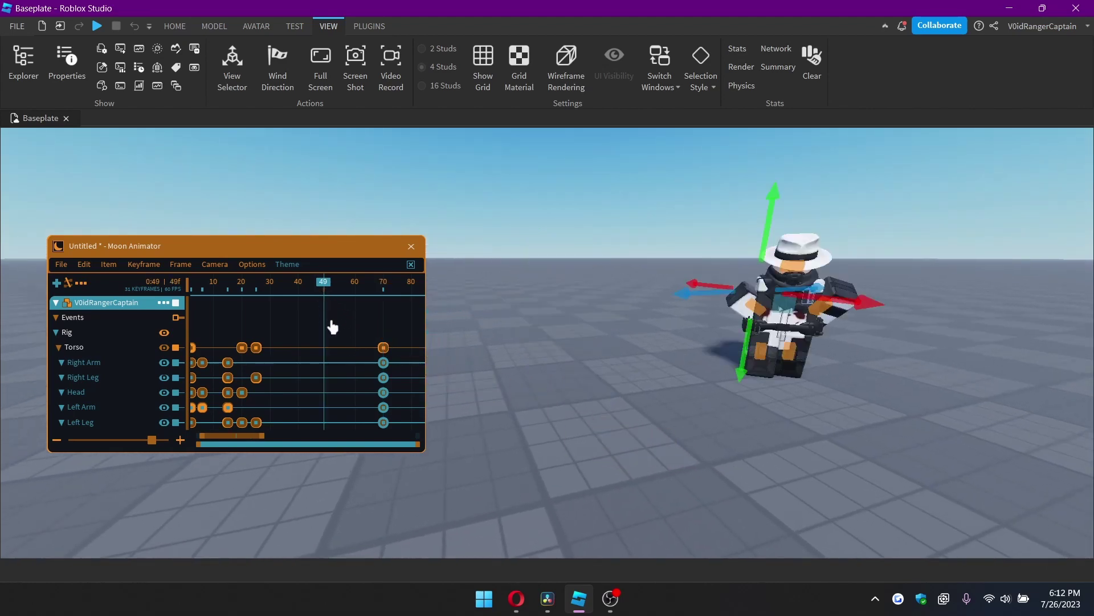
pyautogui.press('space')
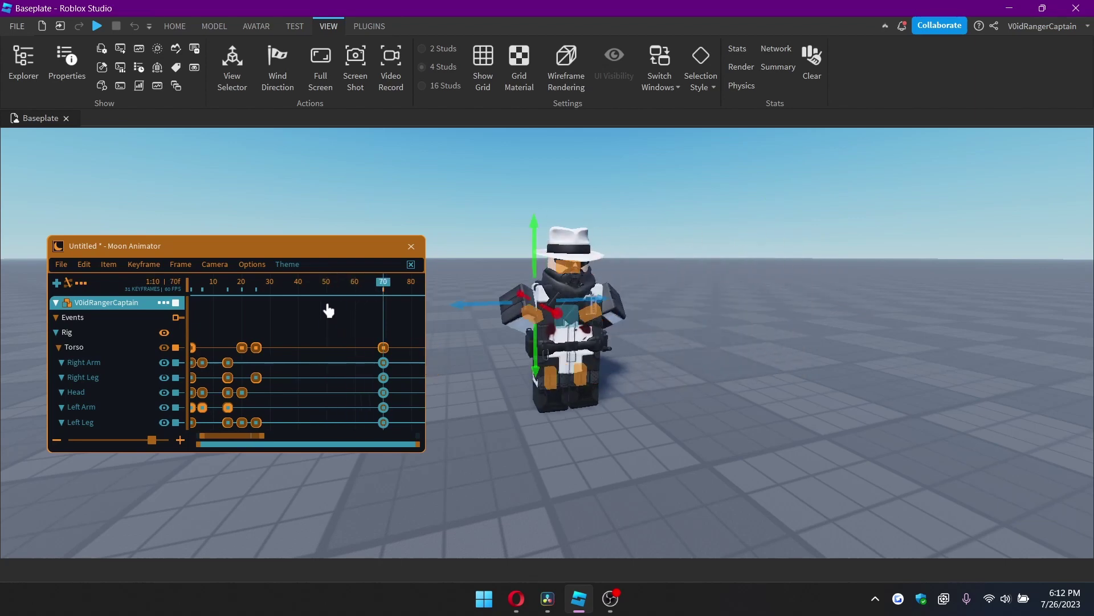
pyautogui.click(301, 287)
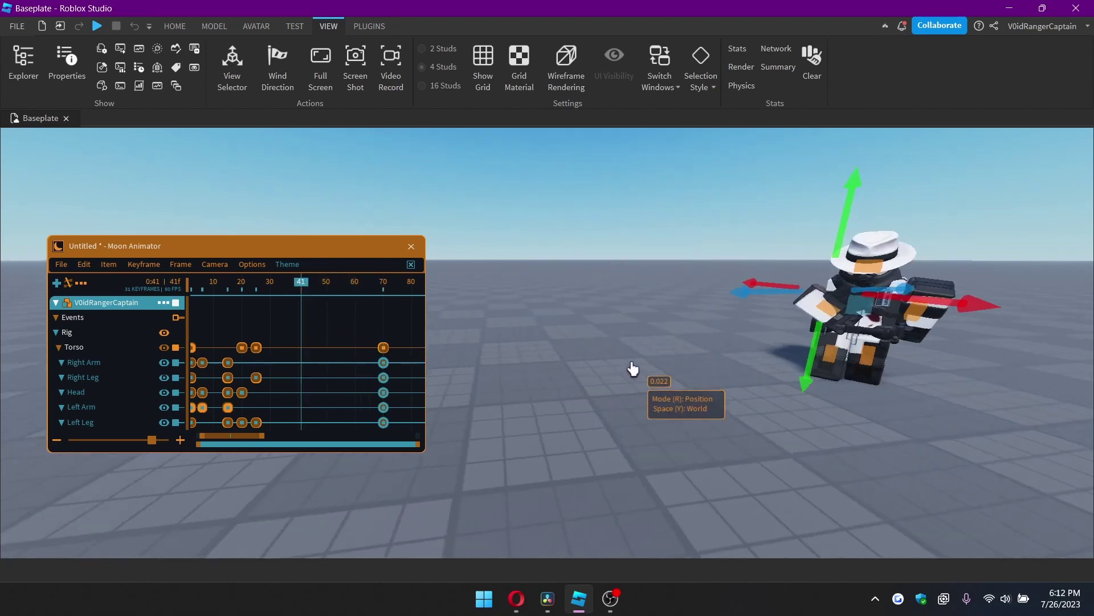
pyautogui.moveTo(262, 293)
pyautogui.mouseDown()
pyautogui.moveTo(245, 296)
pyautogui.moveTo(371, 302)
pyautogui.moveTo(392, 321)
pyautogui.moveTo(268, 303)
pyautogui.mouseUp()
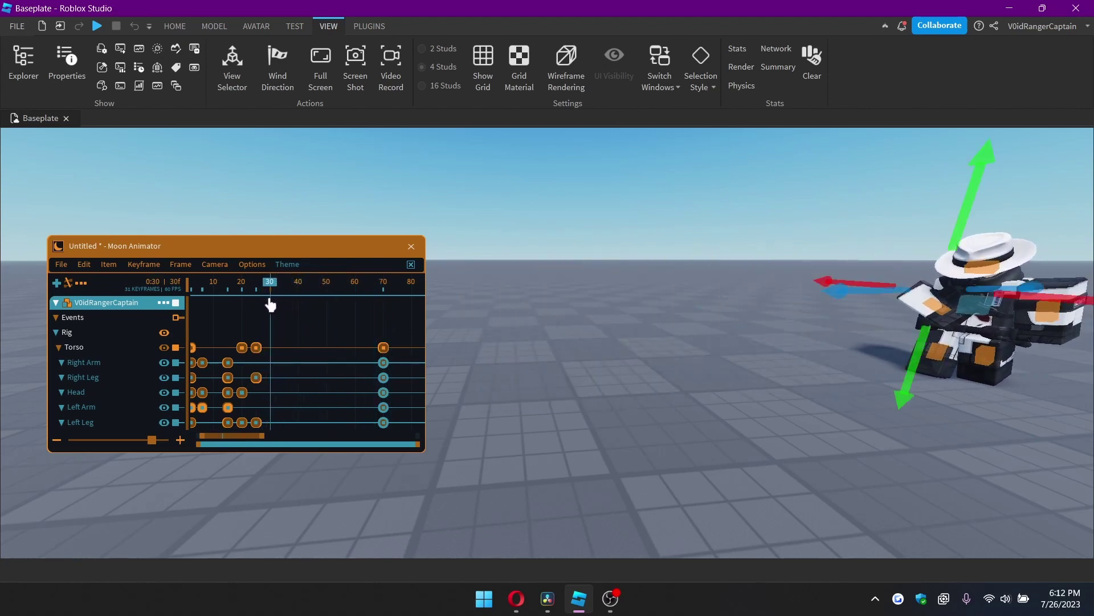
# - Move the frame-25 keyframes of the torso, right leg and left leg to frame 30, and scrub to frame 38
pyautogui.press('d')
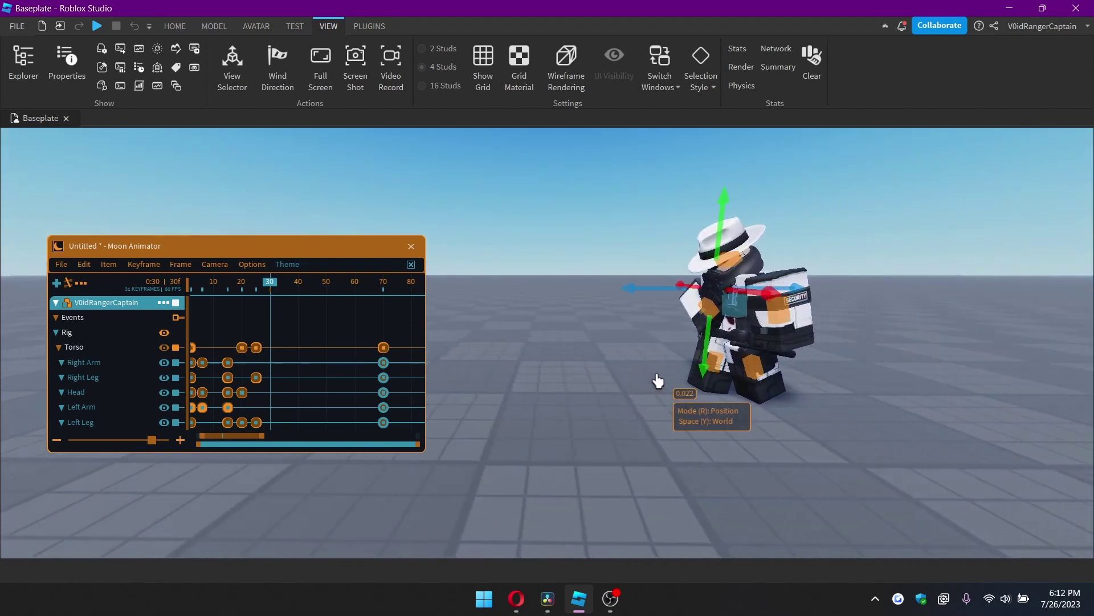
pyautogui.scroll(2, 658, 380)
pyautogui.scroll(3, 658, 381)
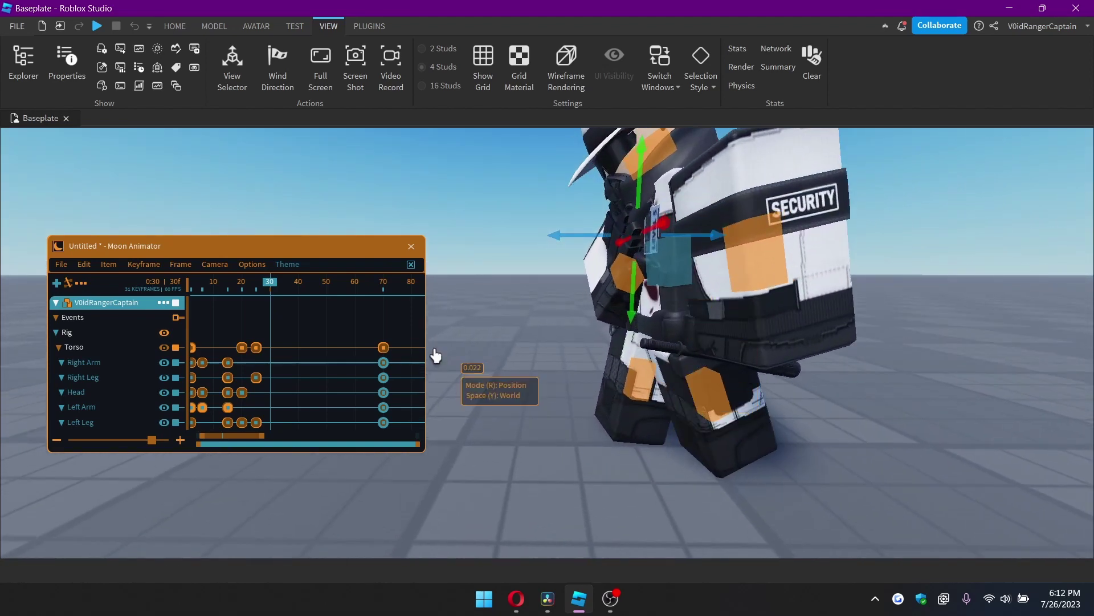
pyautogui.click(256, 349)
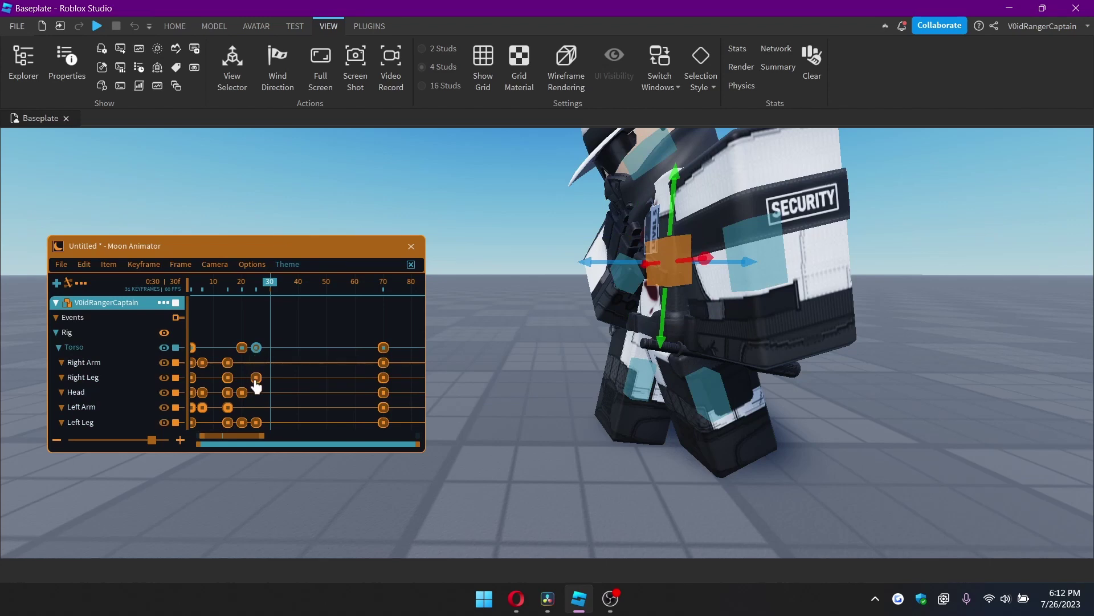
pyautogui.keyDown('ctrl'); pyautogui.click(256, 422); pyautogui.keyUp('ctrl')
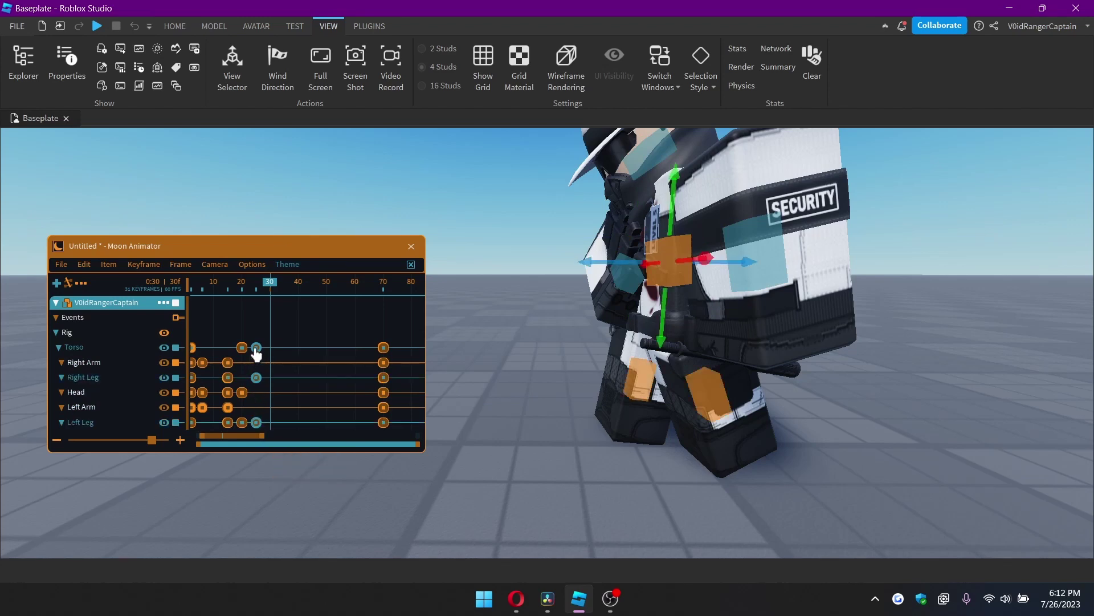
pyautogui.moveTo(256, 355); pyautogui.dragTo(275, 355)
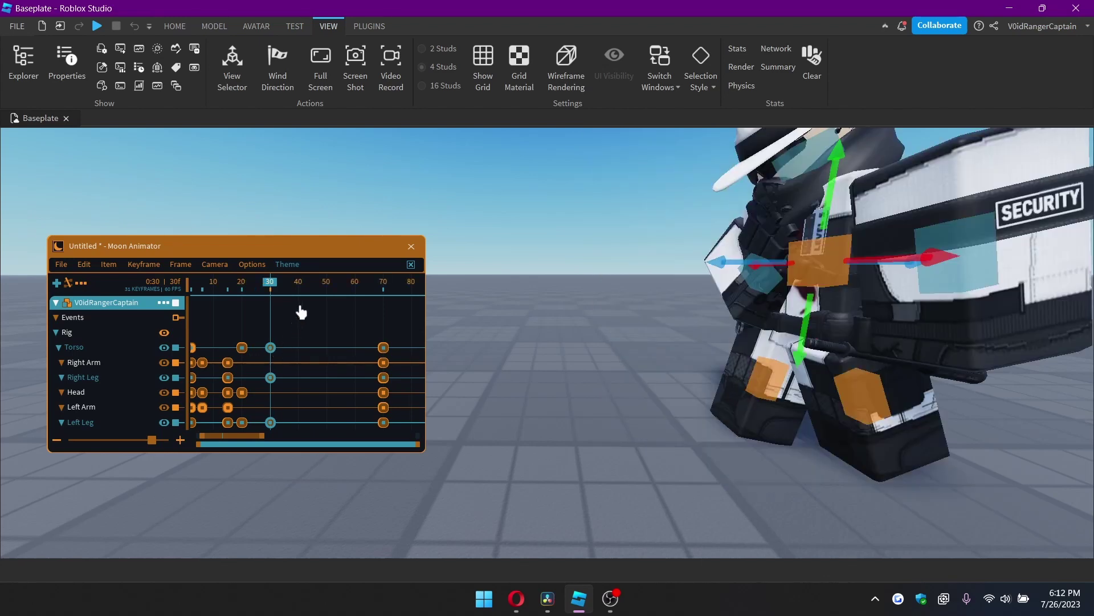
pyautogui.moveTo(306, 293); pyautogui.dragTo(293, 292)
pyautogui.scroll(-10, 688, 411)
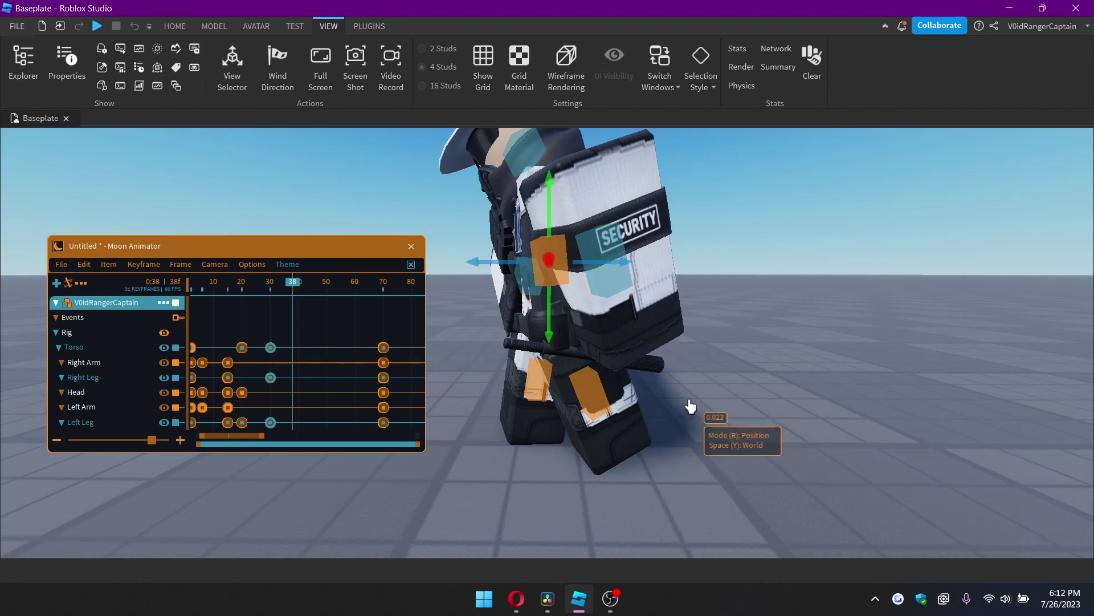
# - Play back the animation through to frame 70 to review the turn, moving the animator window aside for a clearer view
pyautogui.press('space')
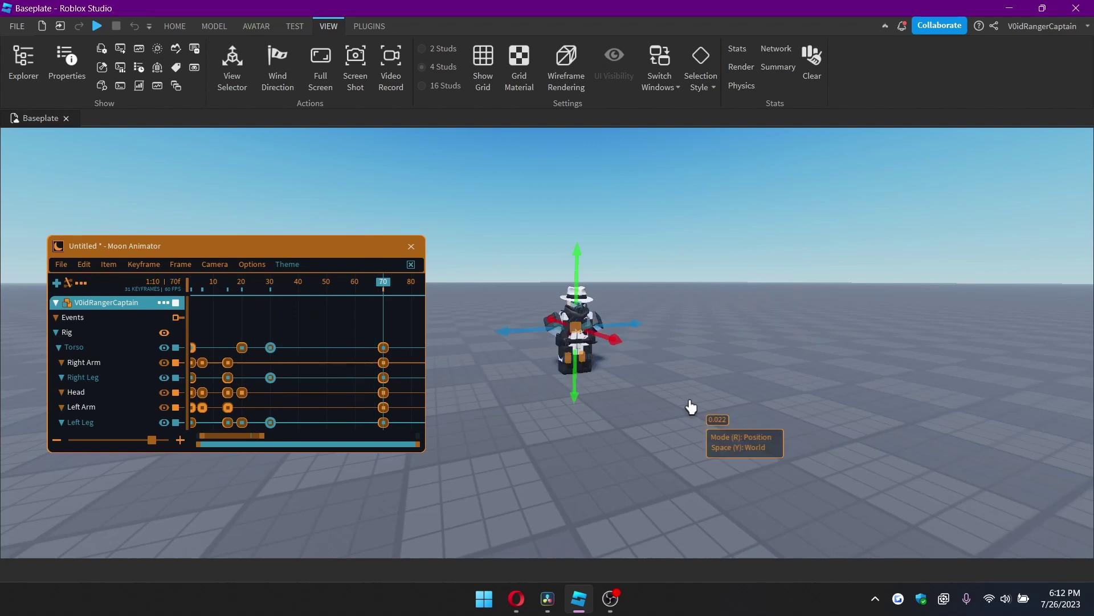
pyautogui.press('d')
pyautogui.press('w')
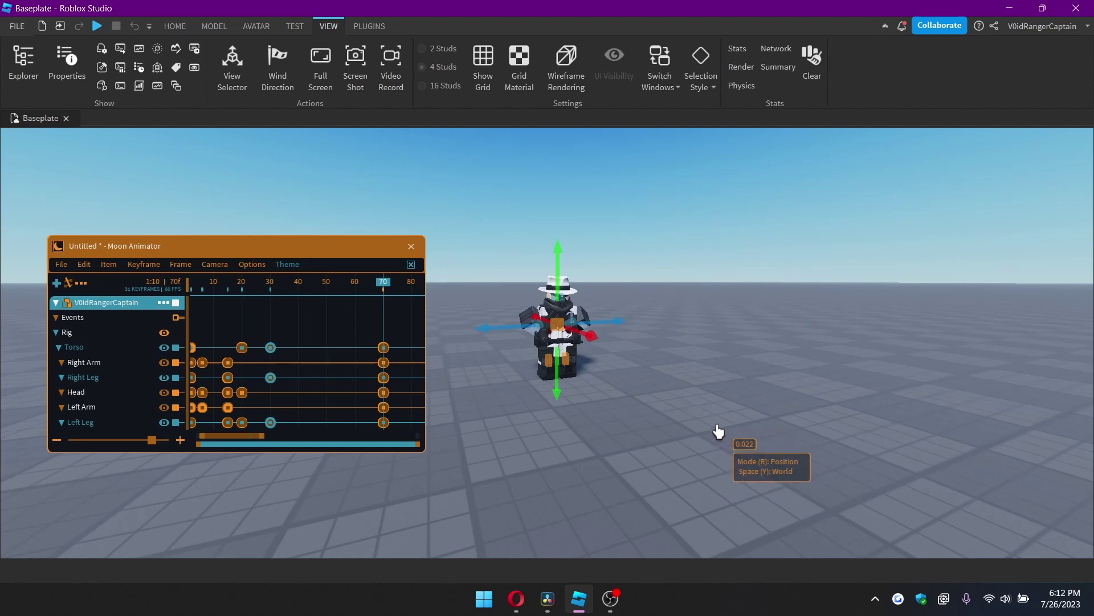
pyautogui.moveTo(334, 252); pyautogui.dragTo(288, 268)
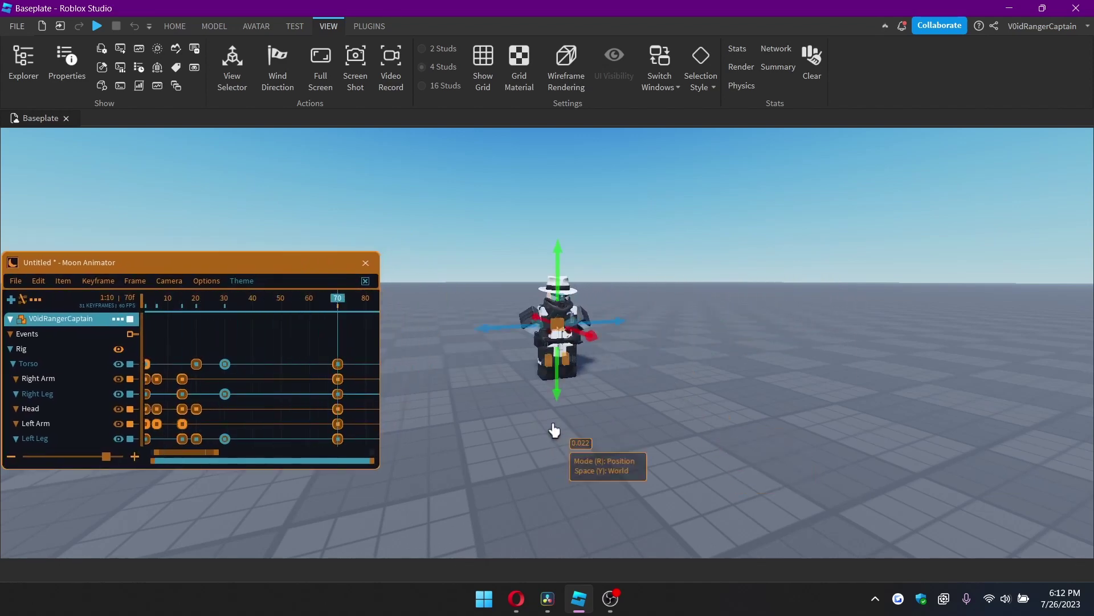
pyautogui.scroll(2, 554, 430)
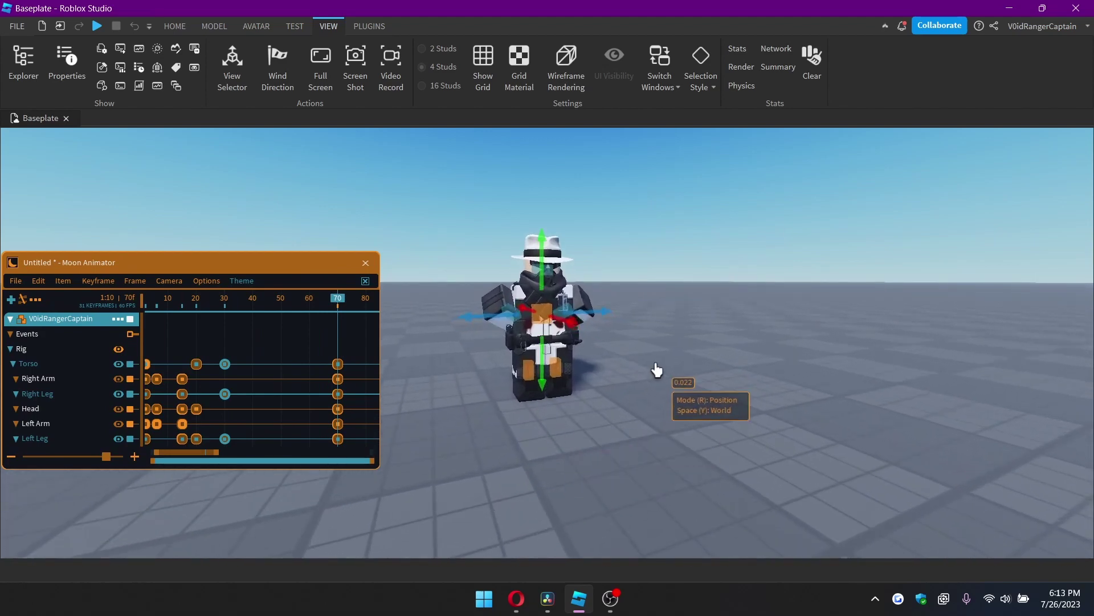
# - At frame 40, rotate the selected torso and both legs about 8 degrees around the vertical axis in local space
pyautogui.click(254, 309)
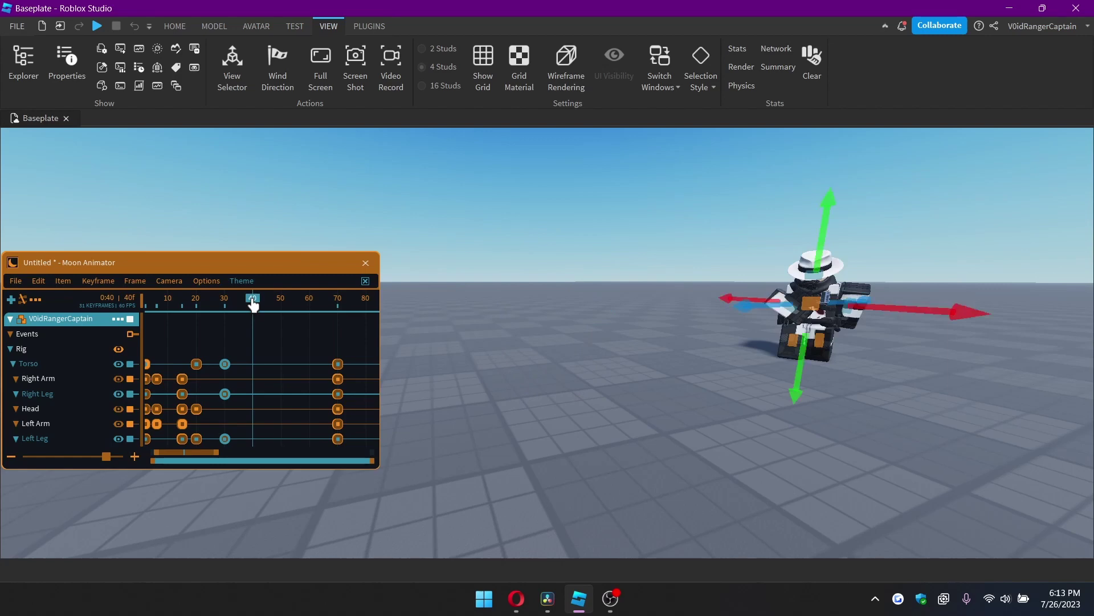
pyautogui.scroll(4, 661, 386)
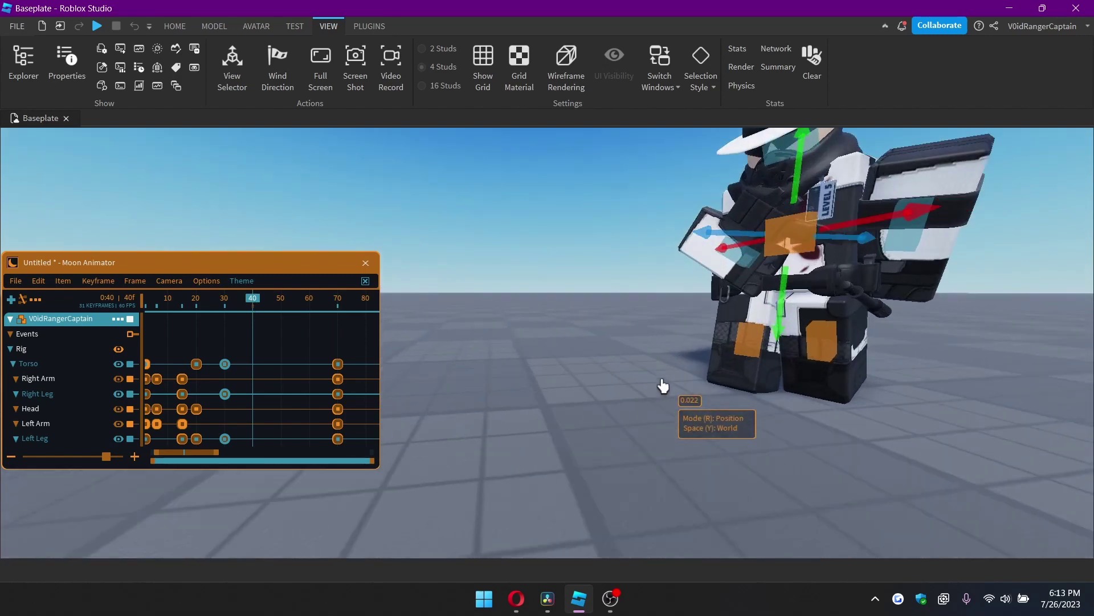
pyautogui.press('a')
pyautogui.moveTo(663, 386); pyautogui.dragTo(662, 381, button='right')
pyautogui.press('r')
pyautogui.press('e')
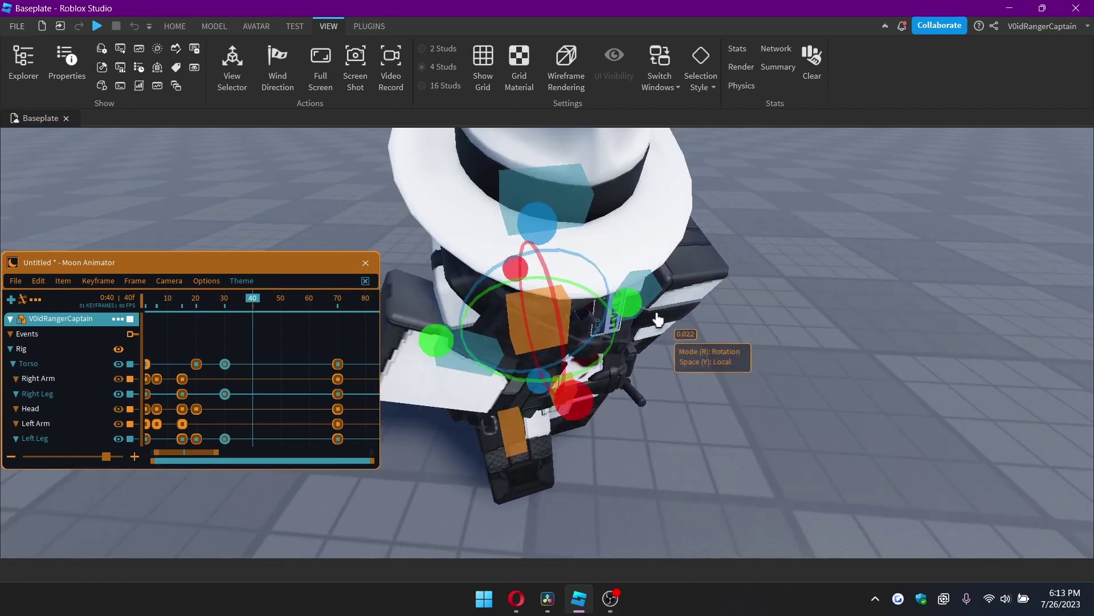
pyautogui.moveTo(631, 305); pyautogui.dragTo(642, 320)
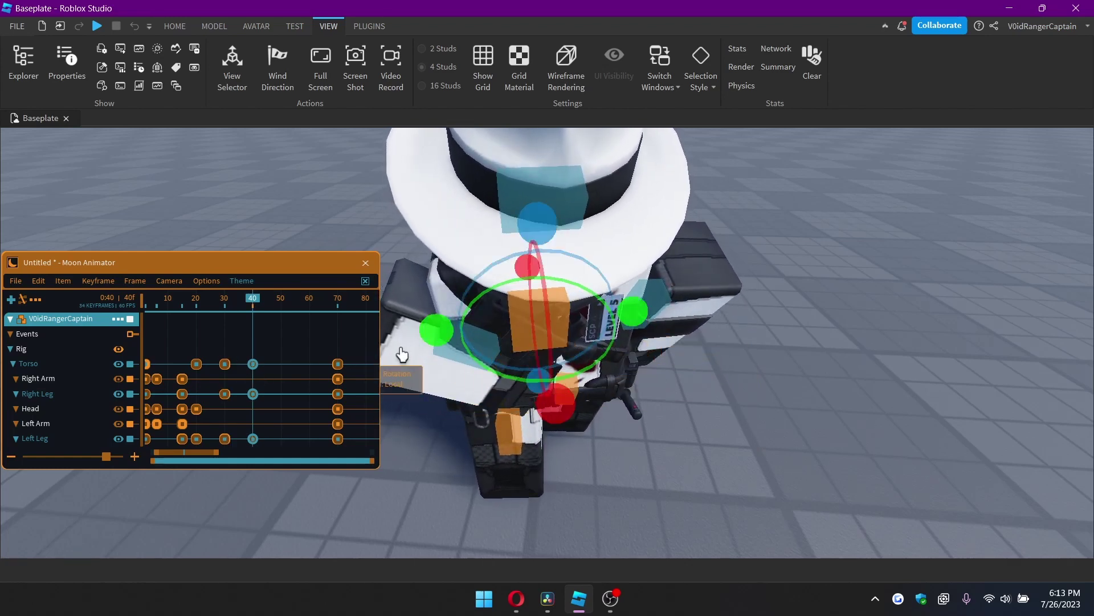
pyautogui.moveTo(779, 425); pyautogui.dragTo(778, 425, button='right')
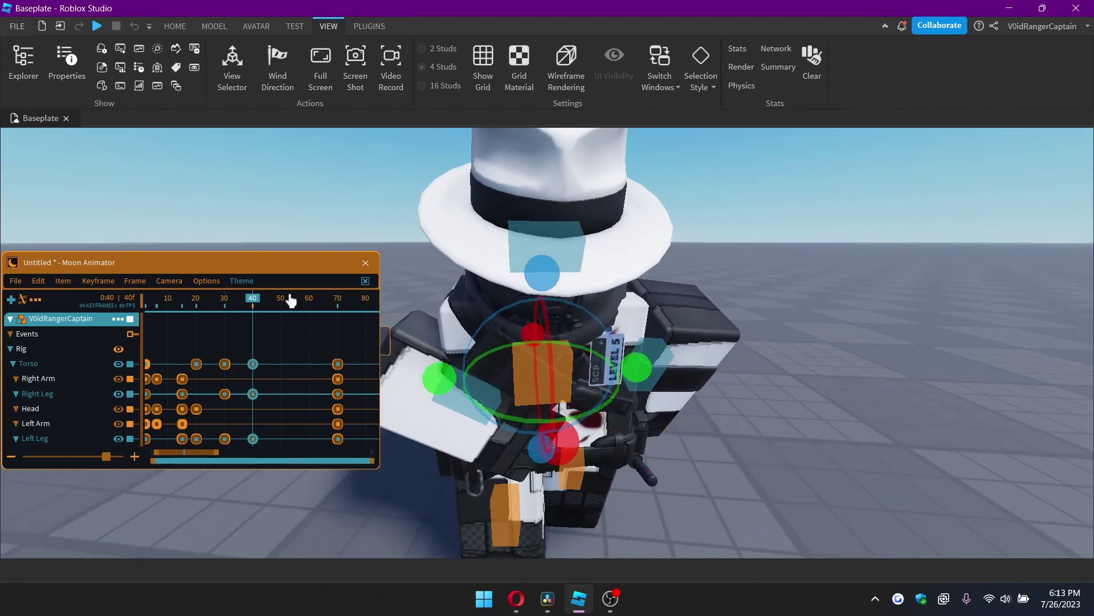
# - Select only the torso's frame-40 keyframe and rotate the torso by about 11 degrees at that frame
pyautogui.doubleClick(254, 365)
pyautogui.click(417, 249)
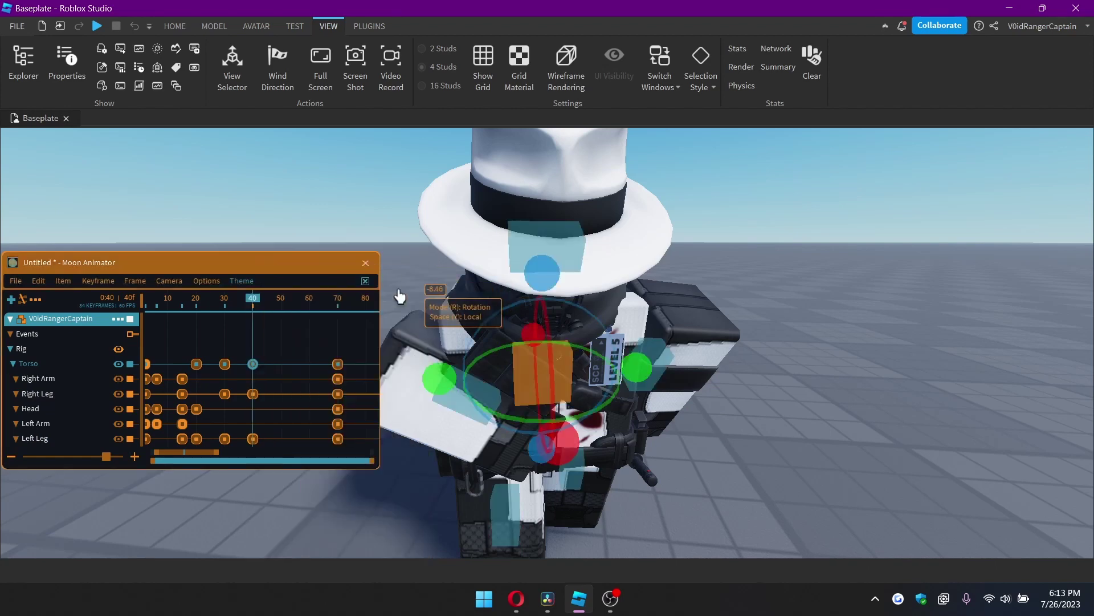
pyautogui.click(221, 302)
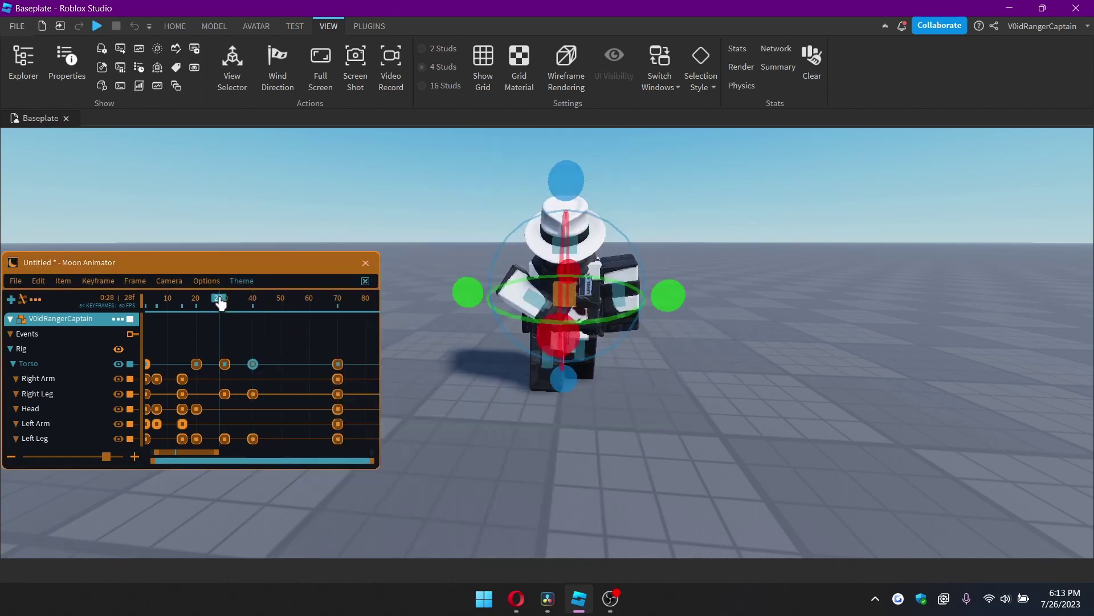
pyautogui.click(256, 302)
pyautogui.press('f')
pyautogui.click(252, 303)
pyautogui.scroll(-3, 536, 342)
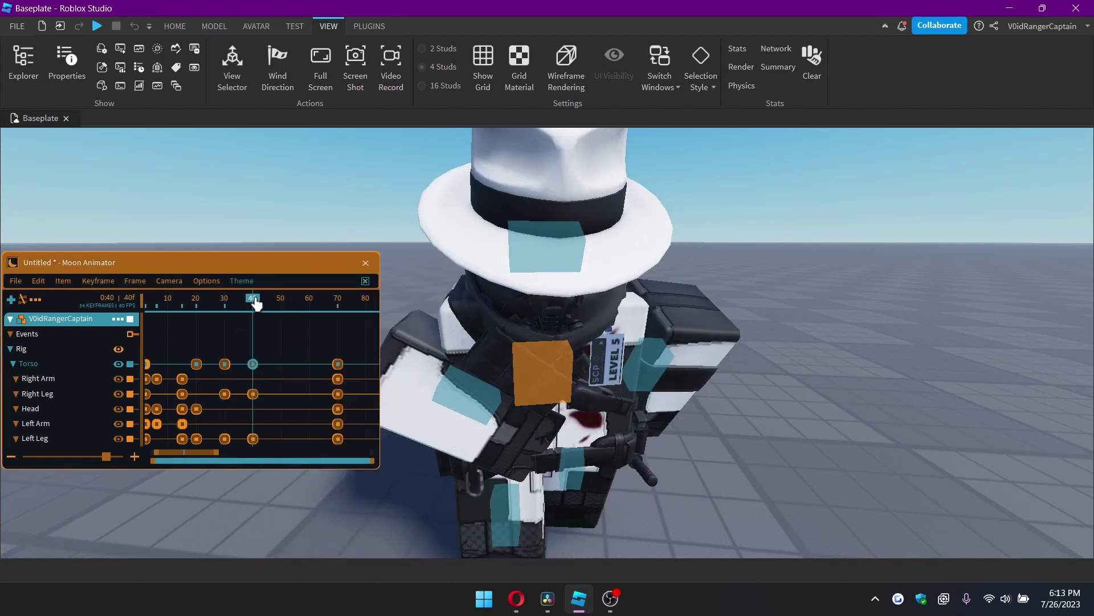
pyautogui.moveTo(622, 371); pyautogui.dragTo(621, 371, button='right')
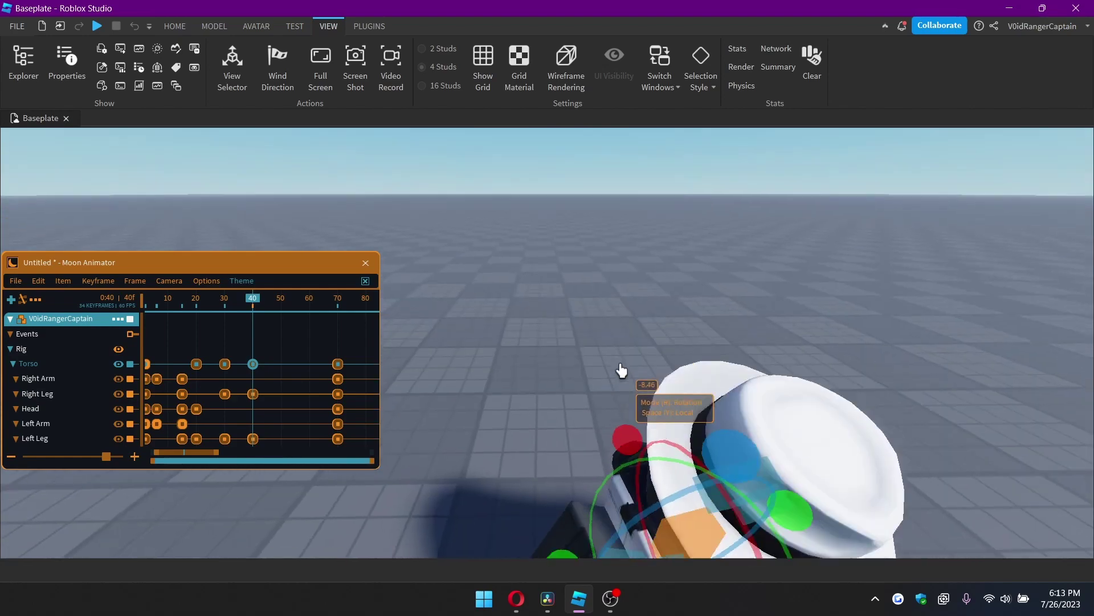
pyautogui.moveTo(662, 336); pyautogui.dragTo(676, 341)
pyautogui.press('q')
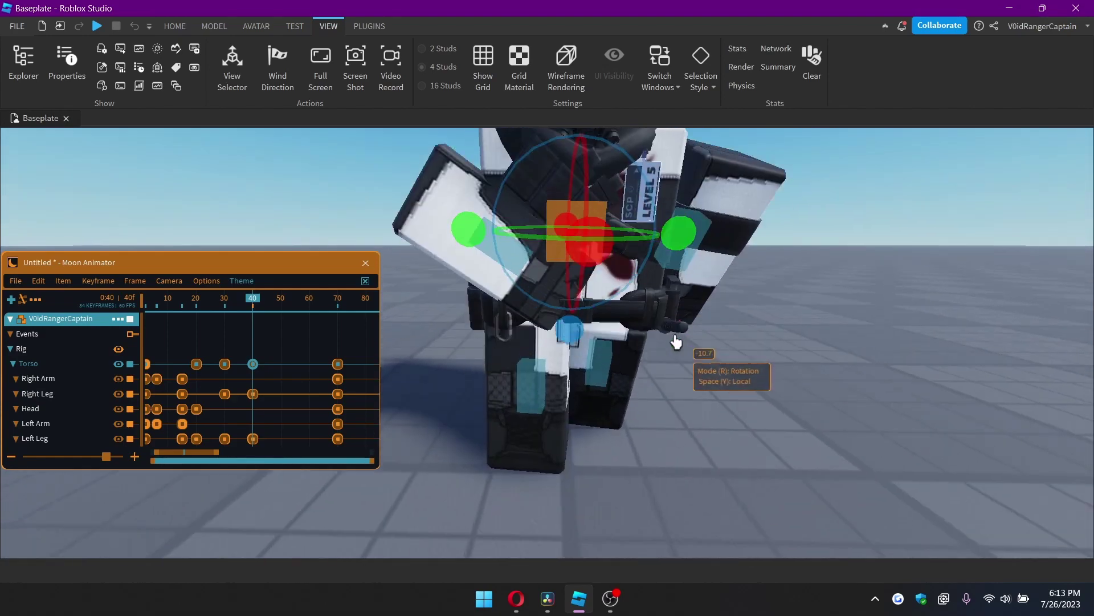
# - Delete the frame-40 keyframes of the right leg and the left leg
pyautogui.click(527, 399)
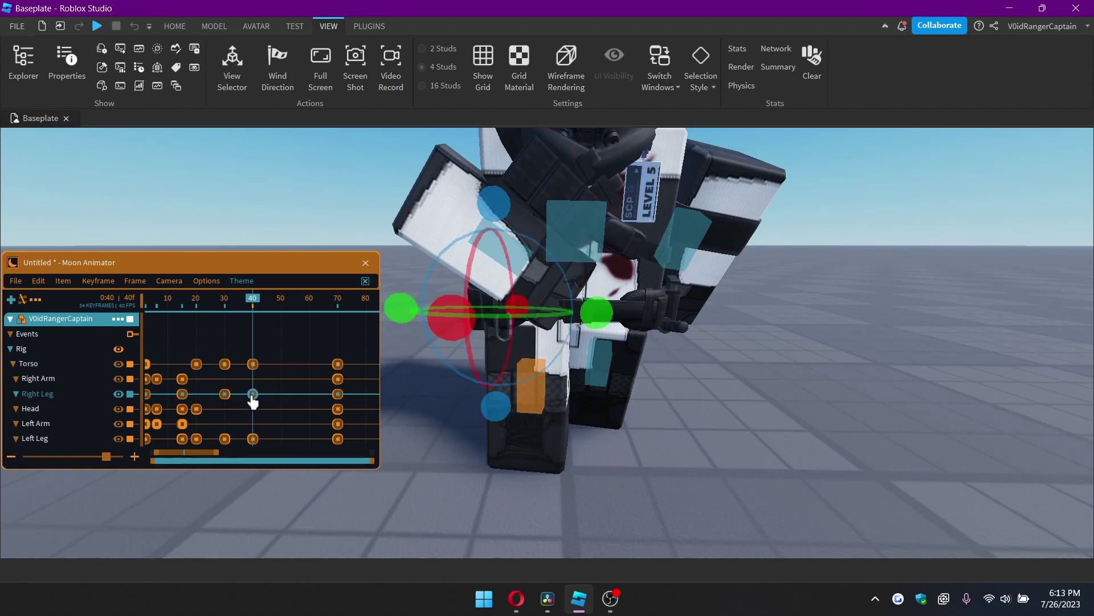
pyautogui.press('Delete')
pyautogui.click(253, 439)
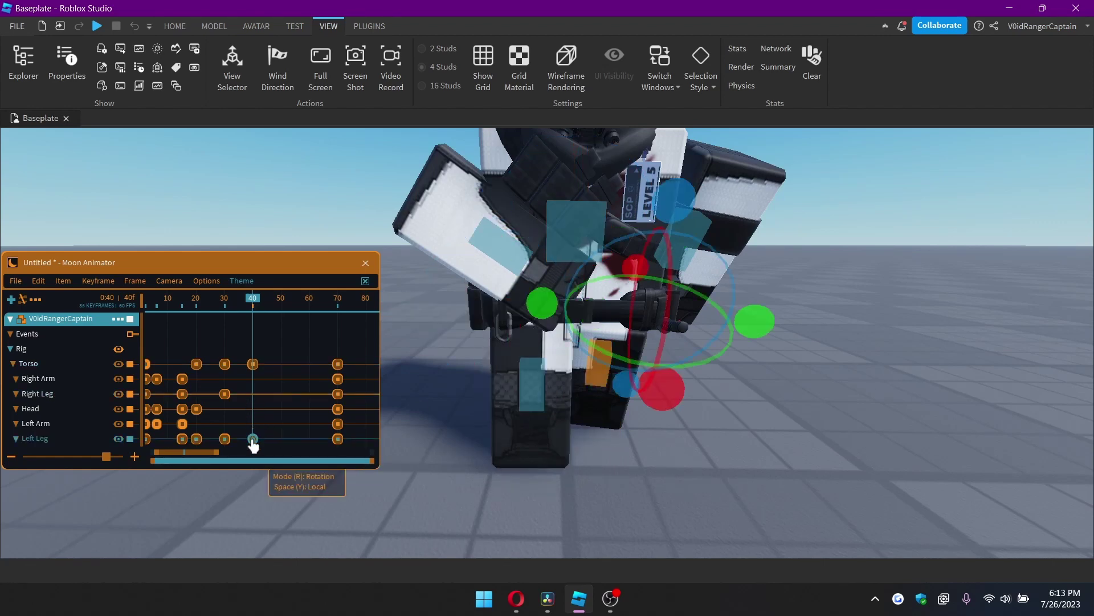
pyautogui.press('Delete')
# - At frame 40, swing the left leg forward by about 56 degrees and the right leg backward by about 29 degrees
pyautogui.moveTo(630, 334); pyautogui.dragTo(631, 332, button='right')
pyautogui.scroll(-4, 631, 332)
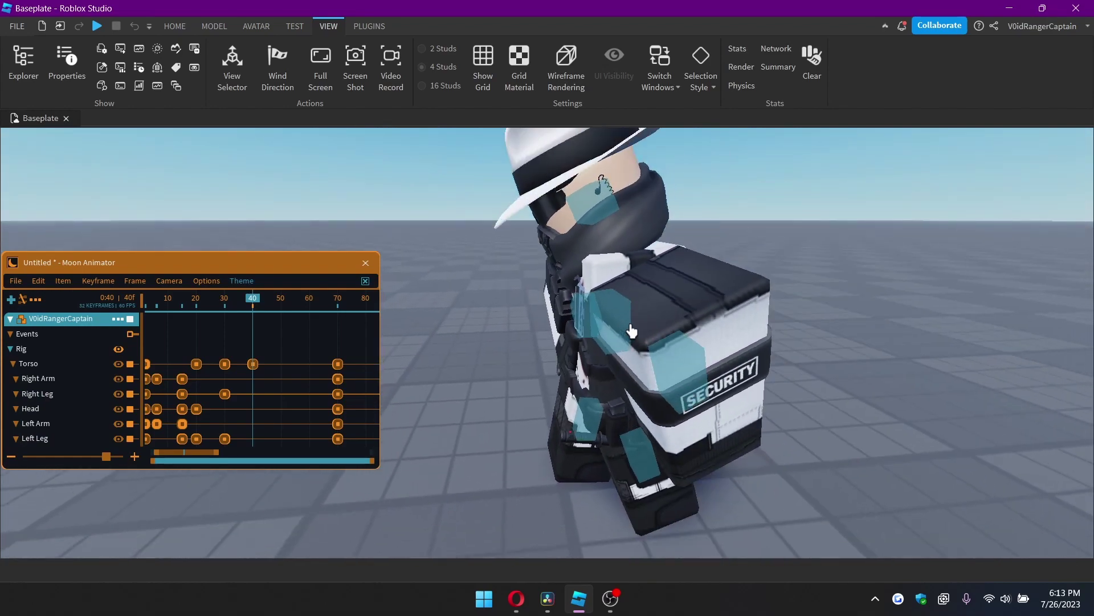
pyautogui.moveTo(631, 332); pyautogui.dragTo(611, 321, button='right')
pyautogui.click(625, 326)
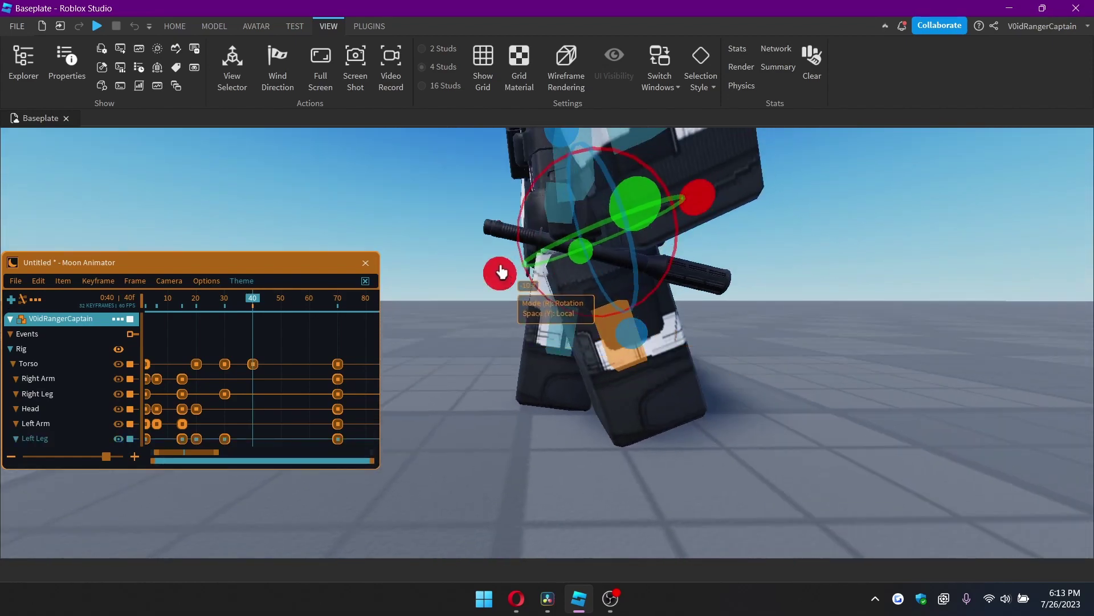
pyautogui.moveTo(502, 273); pyautogui.dragTo(527, 353)
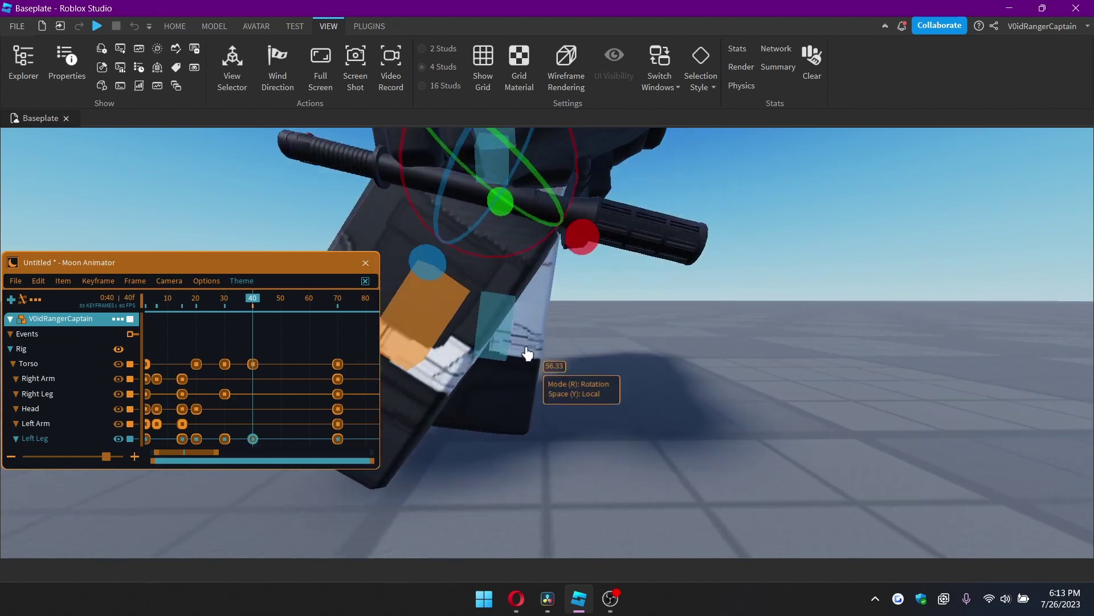
pyautogui.click(515, 344)
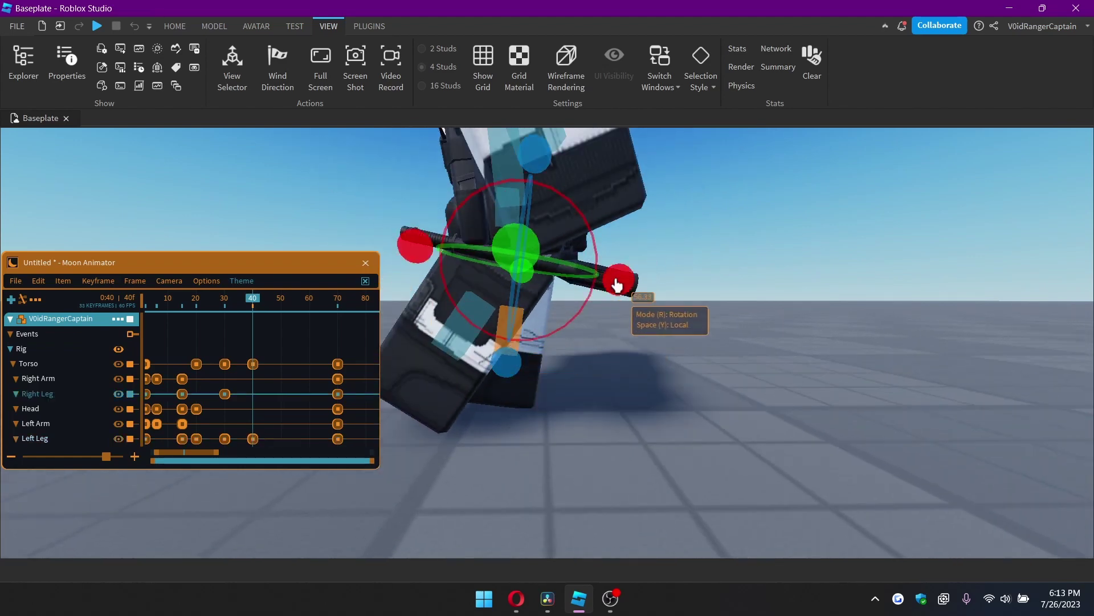
pyautogui.moveTo(617, 283); pyautogui.dragTo(615, 235)
pyautogui.moveTo(615, 269); pyautogui.dragTo(648, 342, button='right')
pyautogui.scroll(-3, 650, 342)
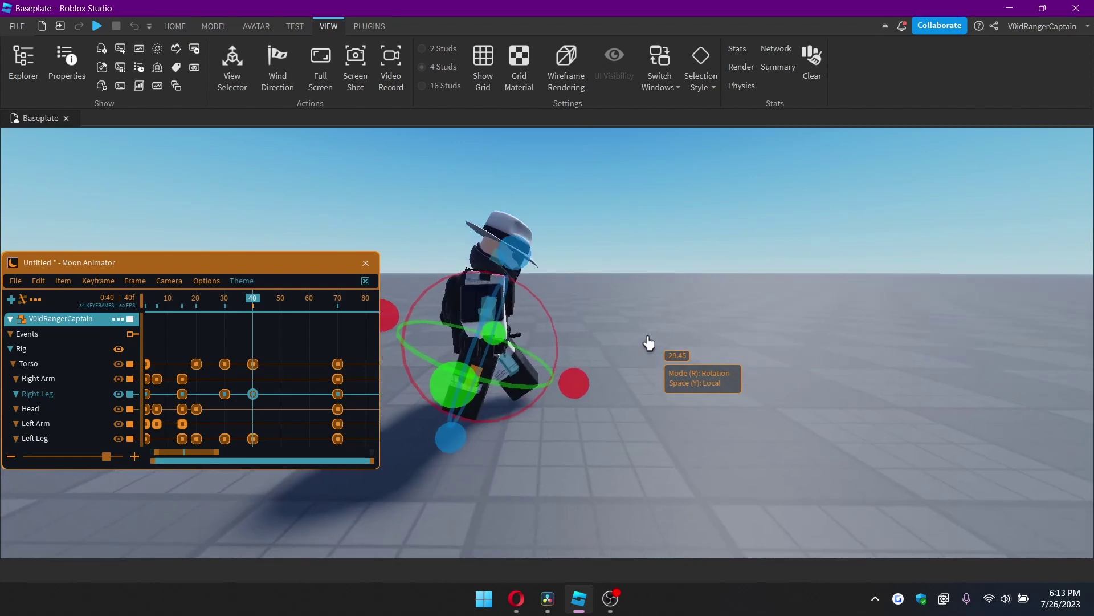
# - Play back the animation to frame 70 and review the leg swing added at frame 40
pyautogui.press('space')
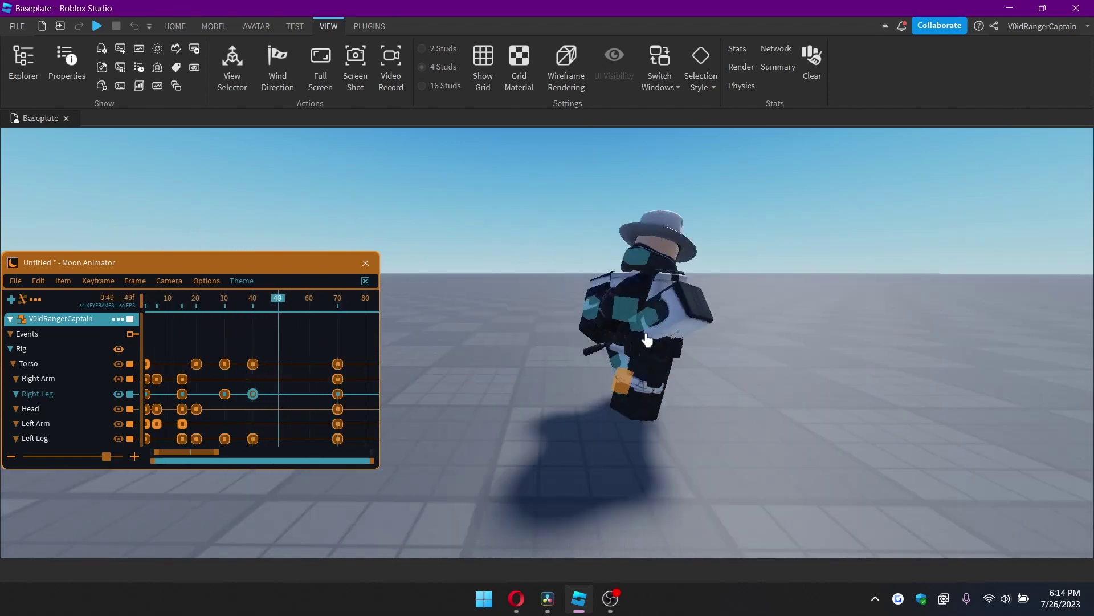
pyautogui.press('space')
pyautogui.scroll(1, 645, 334)
pyautogui.scroll(-2, 641, 335)
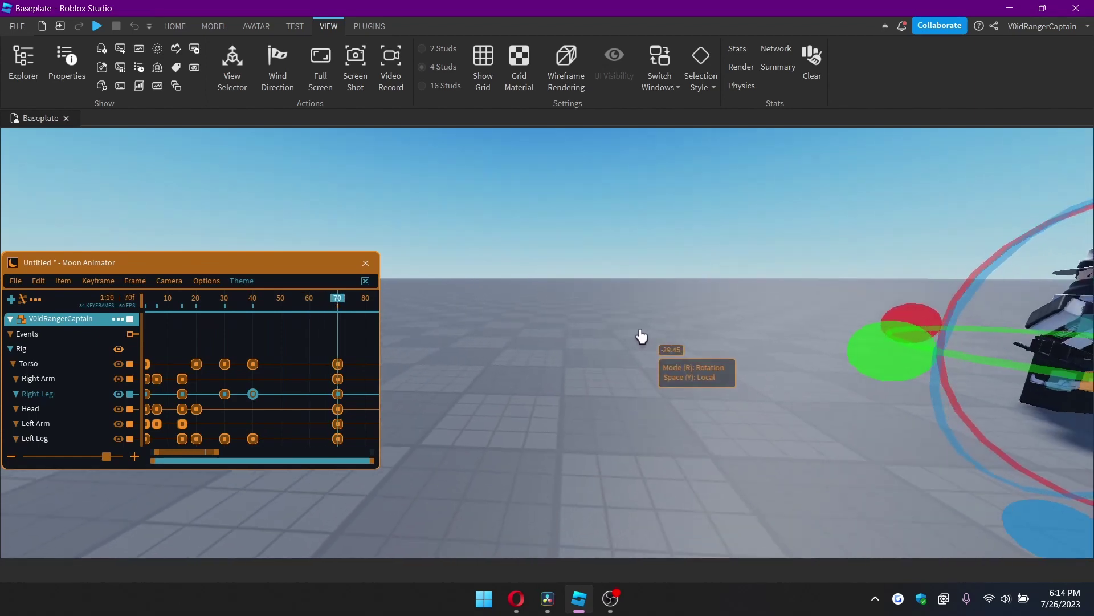
pyautogui.moveTo(640, 334); pyautogui.dragTo(640, 334, button='right')
pyautogui.press('space')
pyautogui.press('space')
pyautogui.scroll(8, 640, 362)
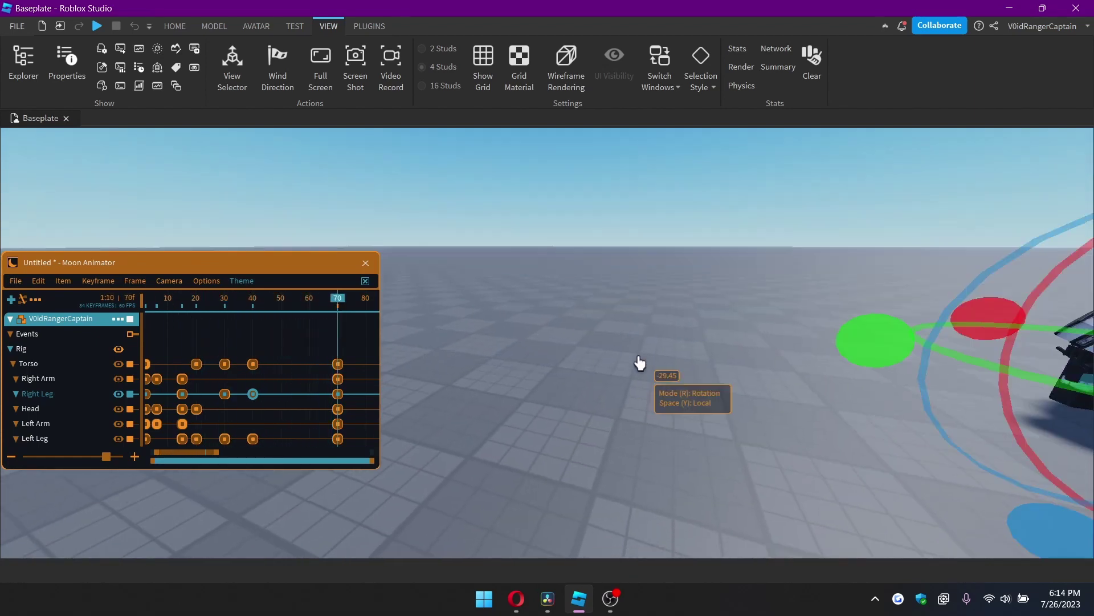
# - Scrub to frame 50, examine the character's mid-turn pose from the side and front, and clear the selection
pyautogui.click(278, 300)
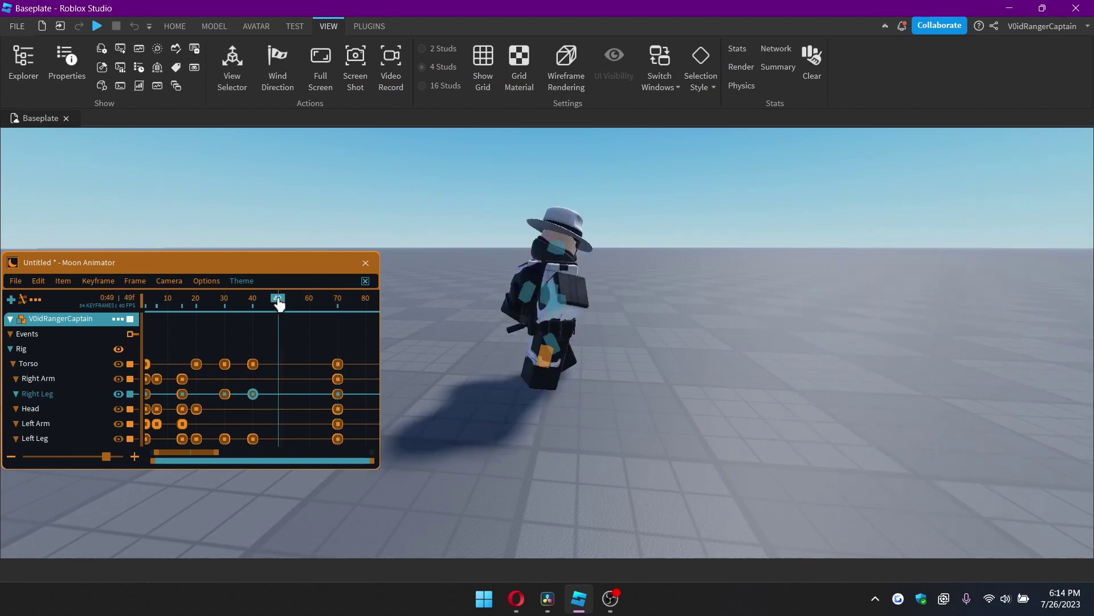
pyautogui.scroll(6, 713, 379)
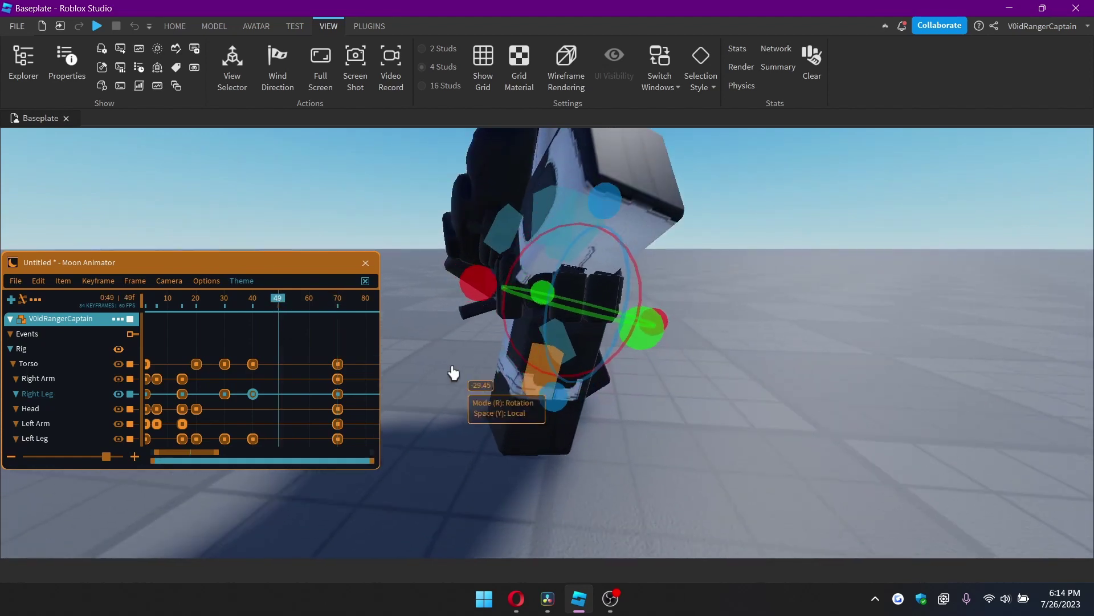
pyautogui.click(254, 365)
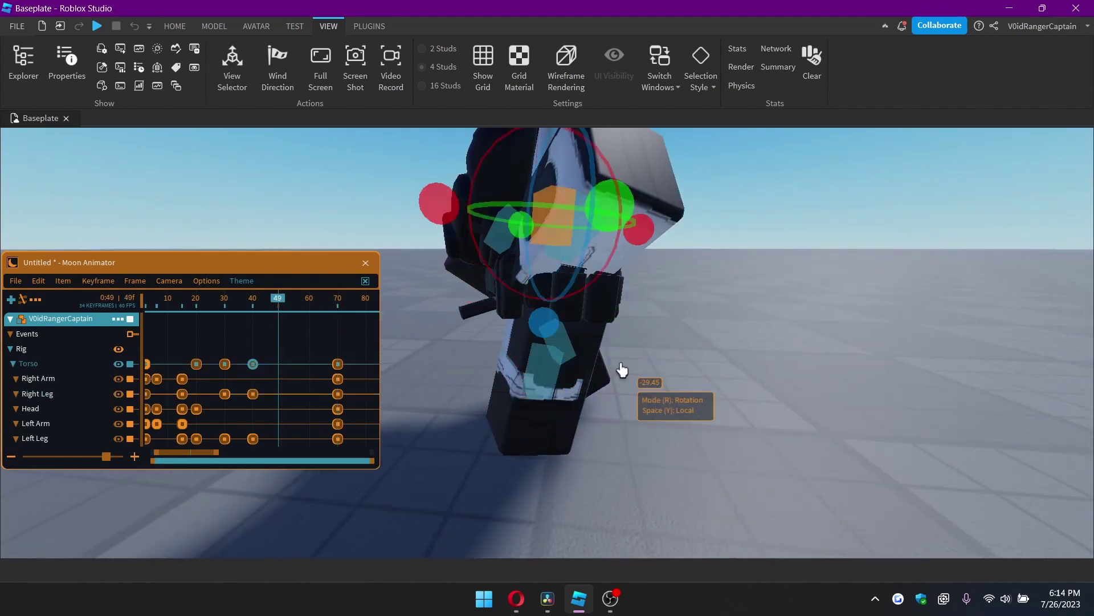
pyautogui.moveTo(273, 306); pyautogui.dragTo(264, 304)
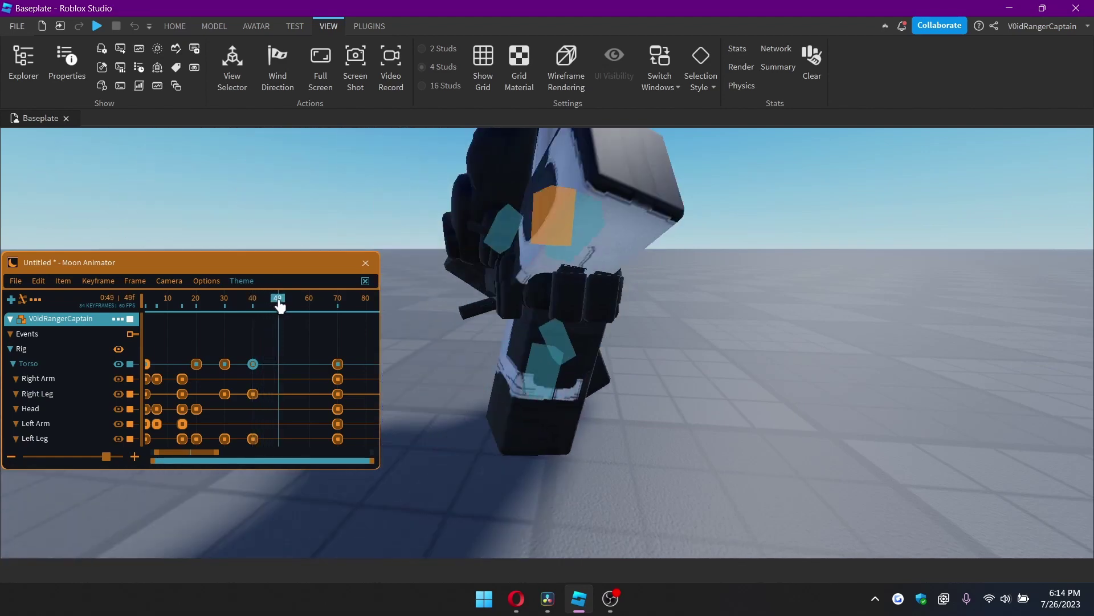
pyautogui.moveTo(278, 302); pyautogui.dragTo(281, 302)
pyautogui.press('d')
pyautogui.moveTo(853, 390); pyautogui.dragTo(853, 391, button='right')
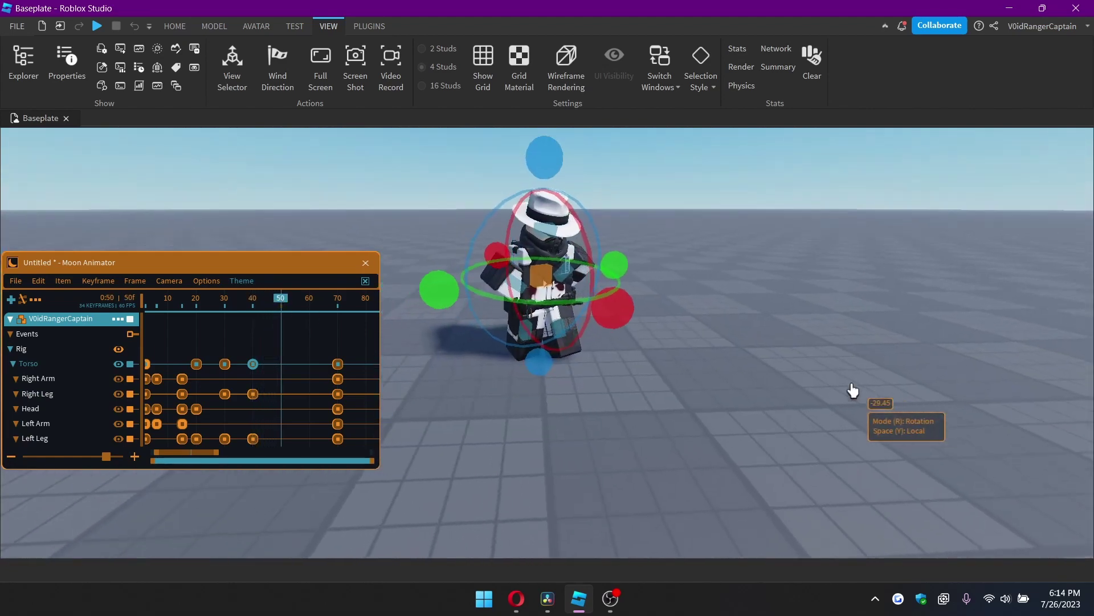
pyautogui.scroll(5, 430, 391)
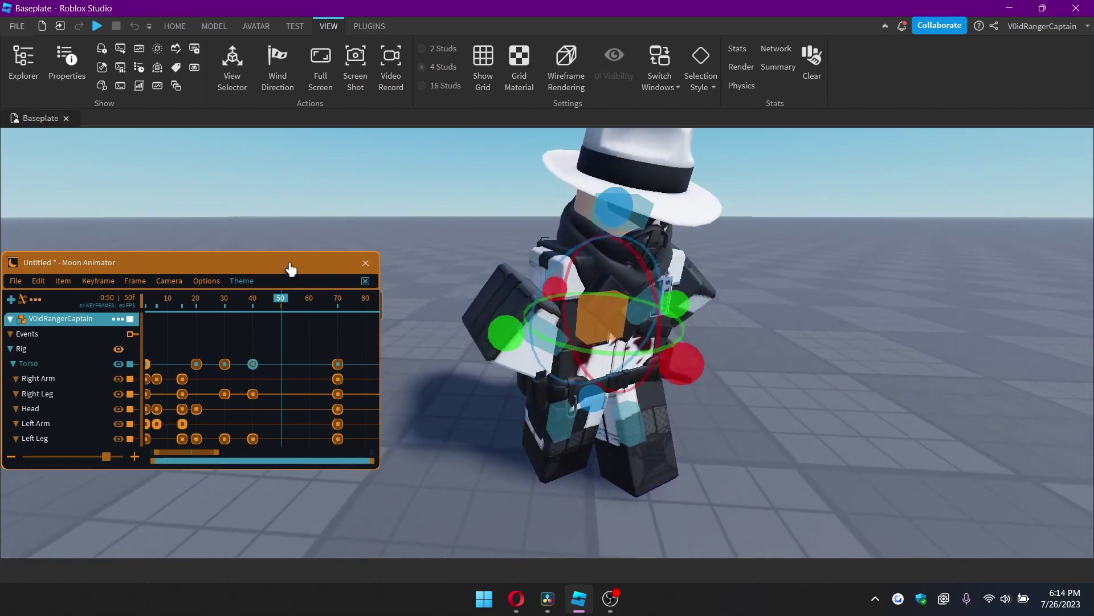
pyautogui.click(829, 418)
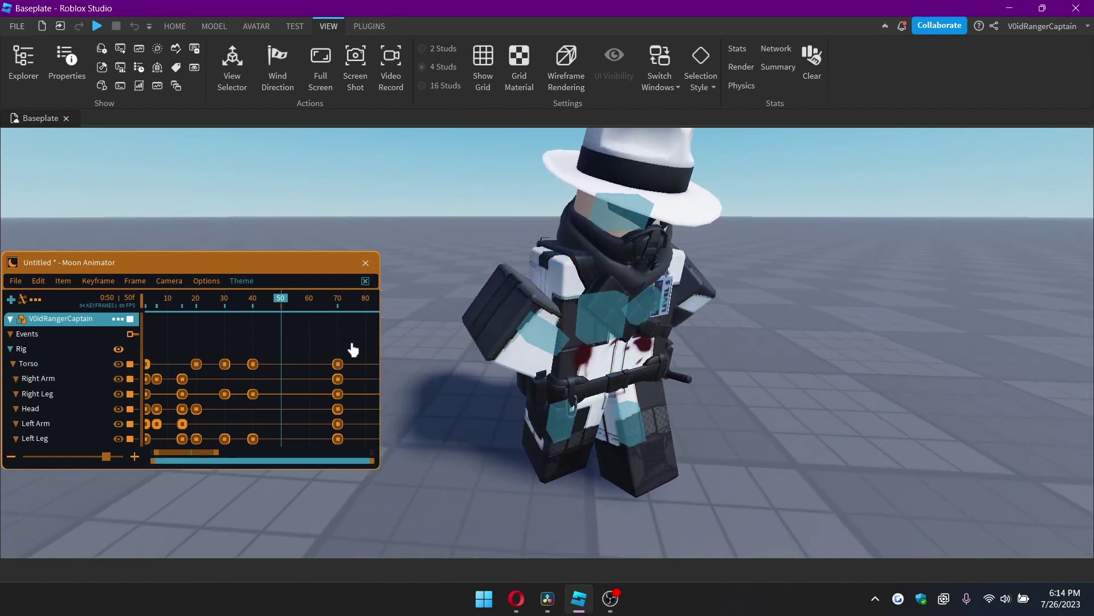
# - Rotate the torso about 30 degrees around its vertical axis at frame 50
pyautogui.click(624, 334)
pyautogui.press('e')
pyautogui.moveTo(677, 335); pyautogui.dragTo(626, 376, button='right')
pyautogui.press('q')
pyautogui.press('q')
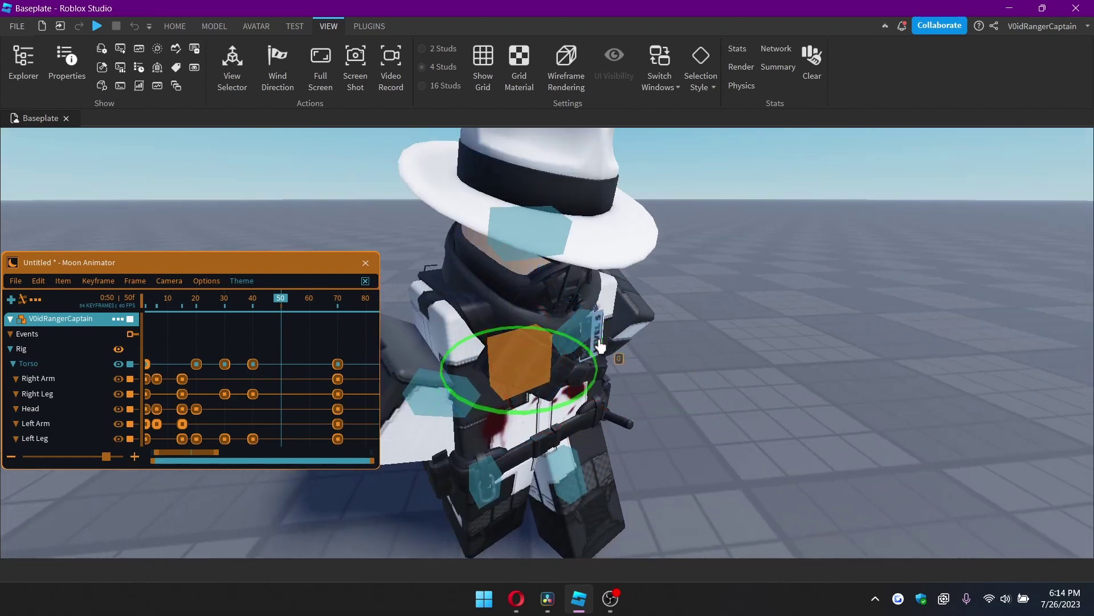
pyautogui.moveTo(600, 345); pyautogui.dragTo(633, 374)
pyautogui.moveTo(631, 372); pyautogui.dragTo(631, 367, button='right')
pyautogui.press('s')
pyautogui.press('a')
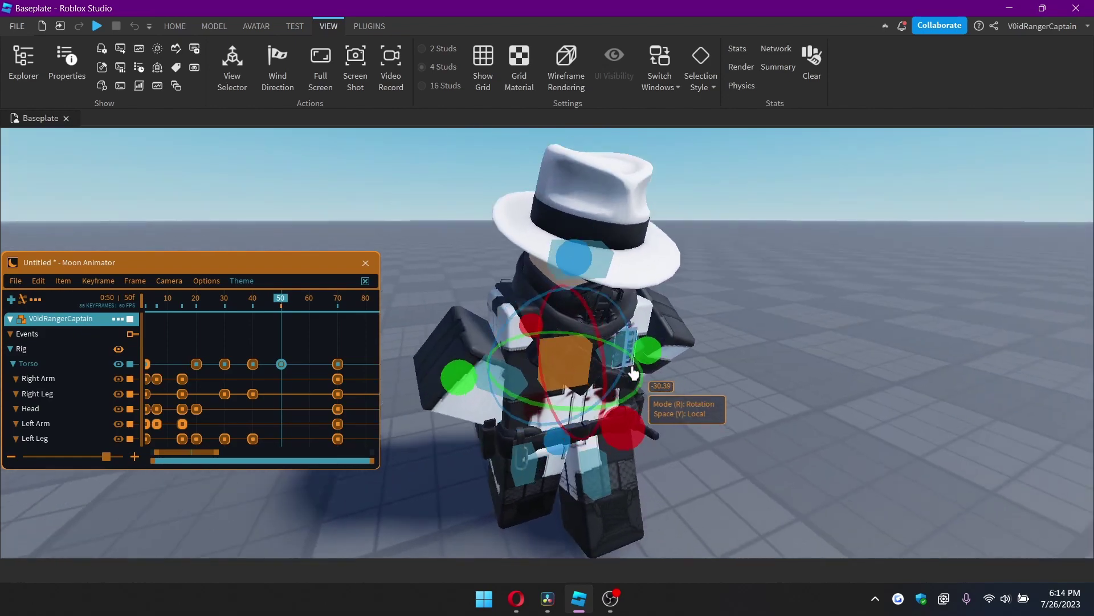
# - Rotate the left leg and the right leg into a stepping pose at frame 50
pyautogui.press('w')
pyautogui.press('q')
pyautogui.moveTo(638, 273); pyautogui.dragTo(656, 296, button='right')
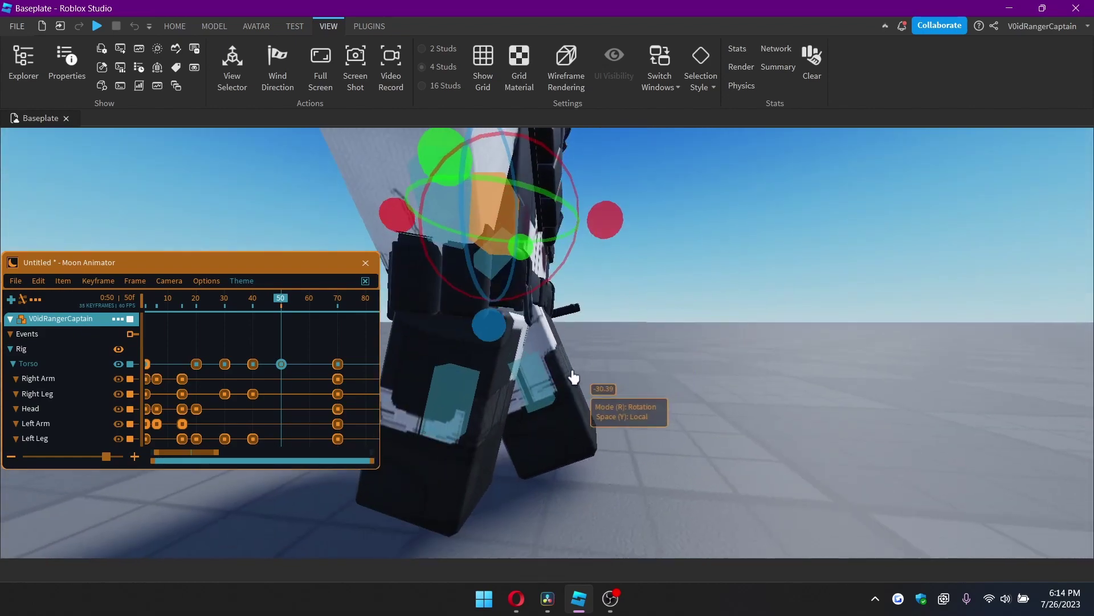
pyautogui.click(546, 376)
pyautogui.moveTo(606, 280); pyautogui.dragTo(627, 285)
pyautogui.click(516, 365)
pyautogui.moveTo(543, 325); pyautogui.dragTo(554, 358)
pyautogui.moveTo(554, 358); pyautogui.dragTo(476, 360, button='right')
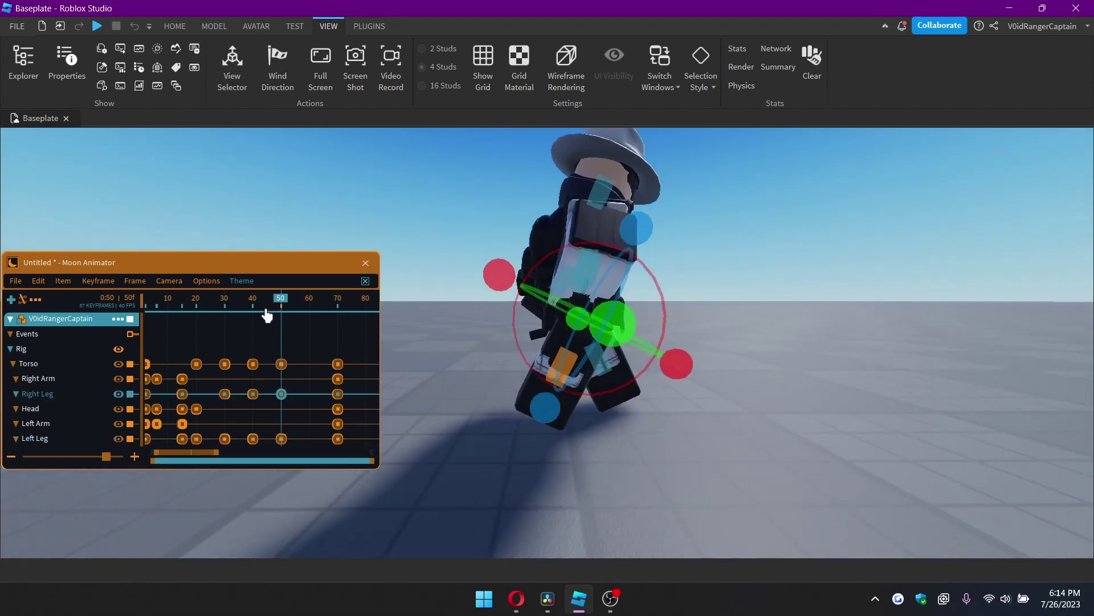
# - Check the motion between frames 34 and 50 and rotate the right leg about 58 degrees forward at frame 50
pyautogui.moveTo(255, 302)
pyautogui.mouseDown()
pyautogui.moveTo(297, 306)
pyautogui.moveTo(237, 311)
pyautogui.mouseUp()
pyautogui.press('f')
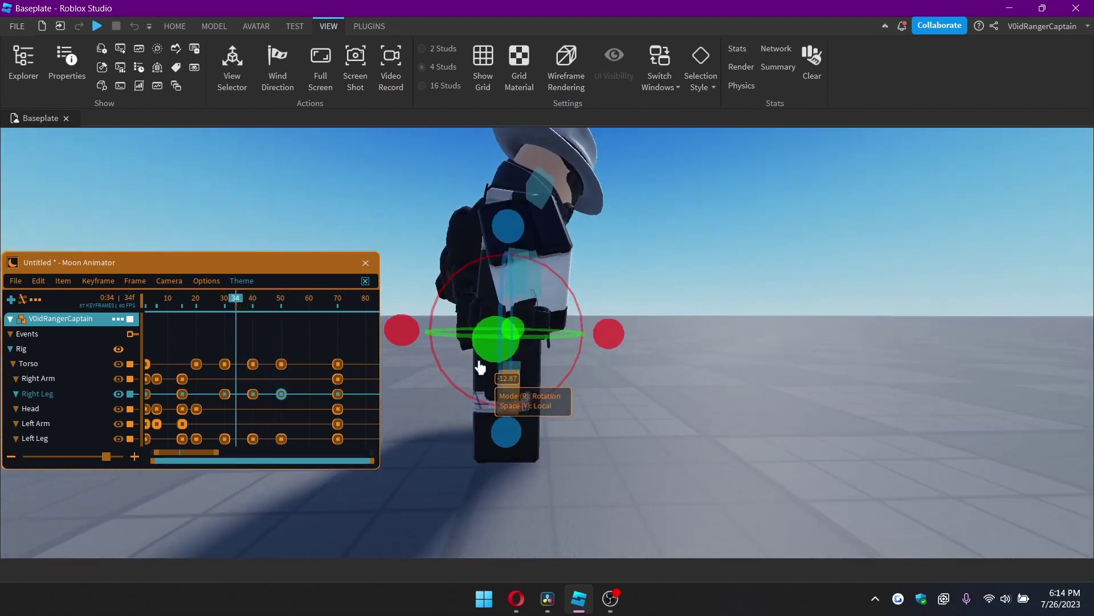
pyautogui.moveTo(478, 362); pyautogui.dragTo(342, 348, button='right')
pyautogui.moveTo(250, 311); pyautogui.dragTo(282, 306)
pyautogui.press('d')
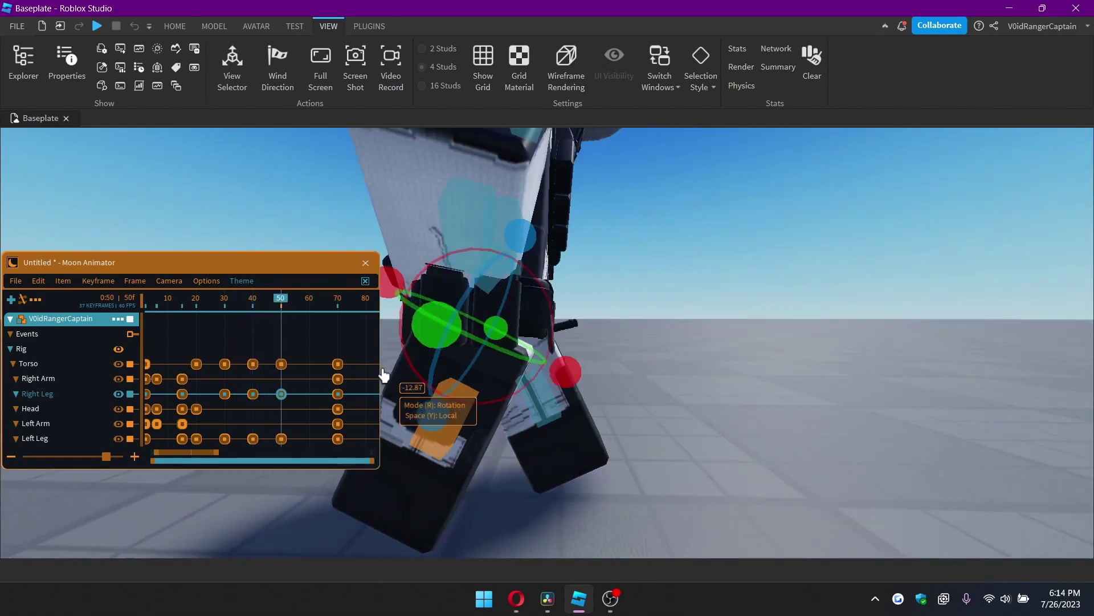
pyautogui.press('q')
pyautogui.moveTo(535, 358); pyautogui.dragTo(621, 268, button='right')
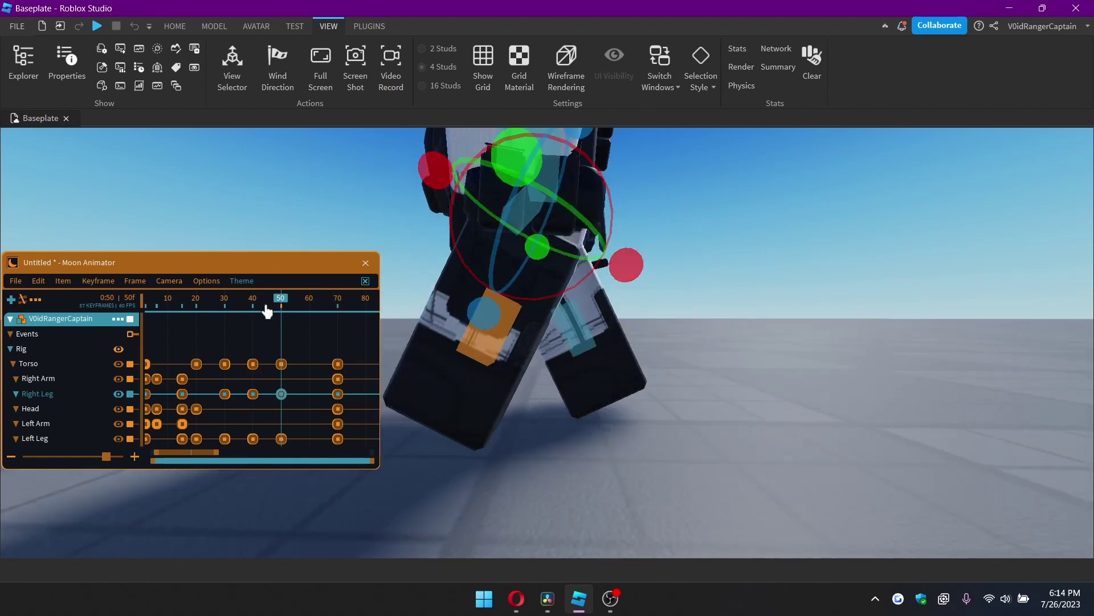
pyautogui.moveTo(630, 268); pyautogui.dragTo(586, 183)
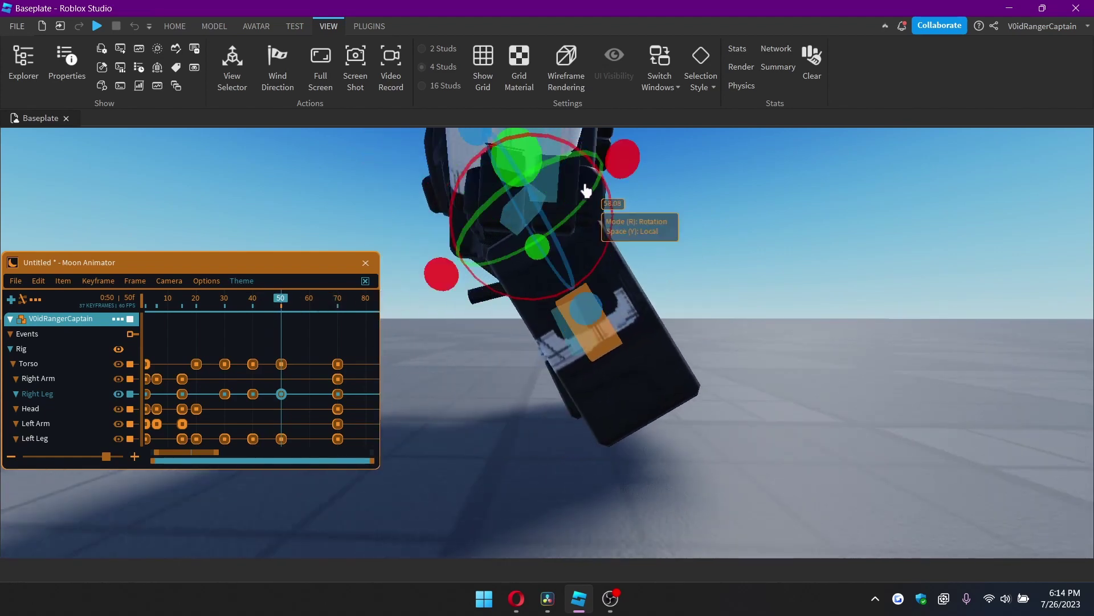
# - Rotate the left leg about 53 degrees backward at frame 50, opposite the right leg
pyautogui.moveTo(606, 272); pyautogui.dragTo(605, 275, button='right')
pyautogui.press('a')
pyautogui.press('a')
pyautogui.click(698, 336)
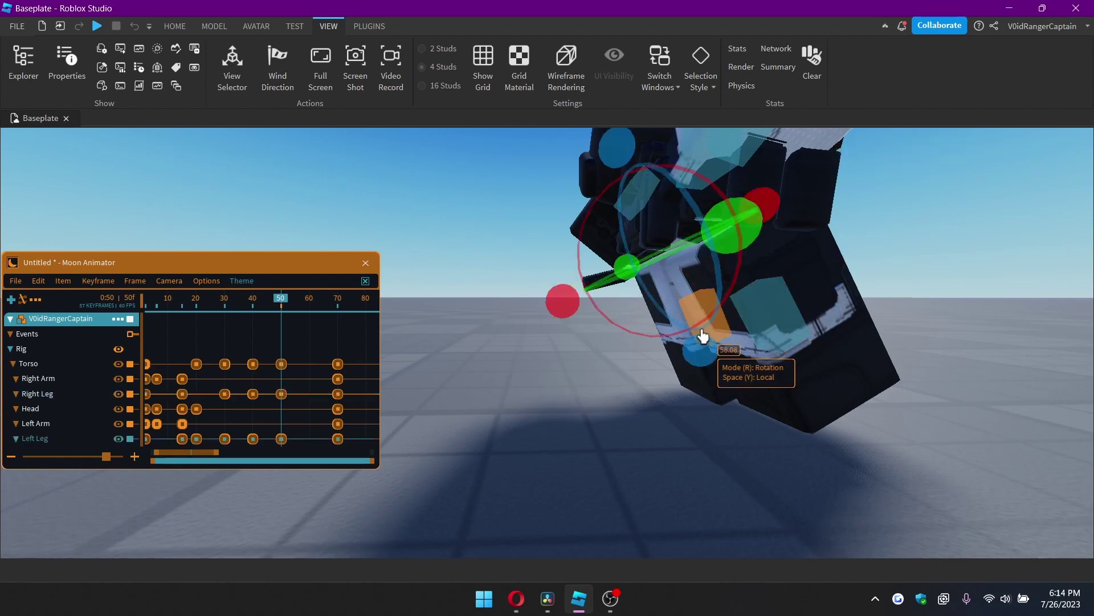
pyautogui.moveTo(704, 333); pyautogui.dragTo(623, 354, button='right')
pyautogui.press('d')
pyautogui.moveTo(496, 312); pyautogui.dragTo(486, 205)
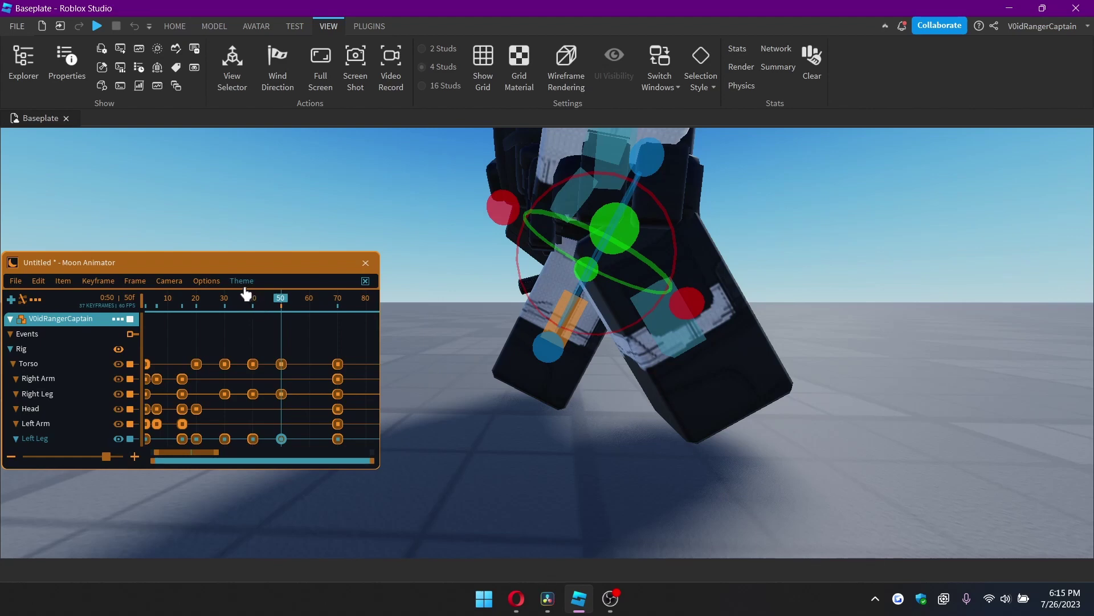
# - Go to frame 60 and rotate the torso about 33 degrees around its vertical axis
pyautogui.scroll(-5, 574, 340)
pyautogui.moveTo(265, 301); pyautogui.dragTo(312, 311)
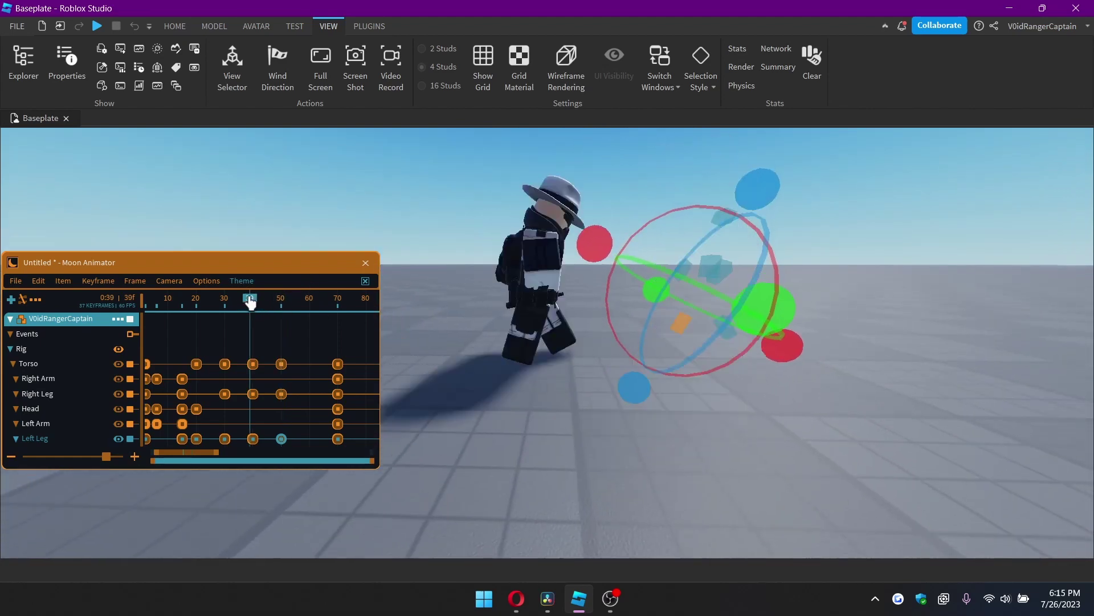
pyautogui.press('w')
pyautogui.moveTo(642, 371)
pyautogui.mouseDown(button='right')
pyautogui.moveTo(659, 354)
pyautogui.moveTo(642, 369)
pyautogui.mouseUp(button='right')
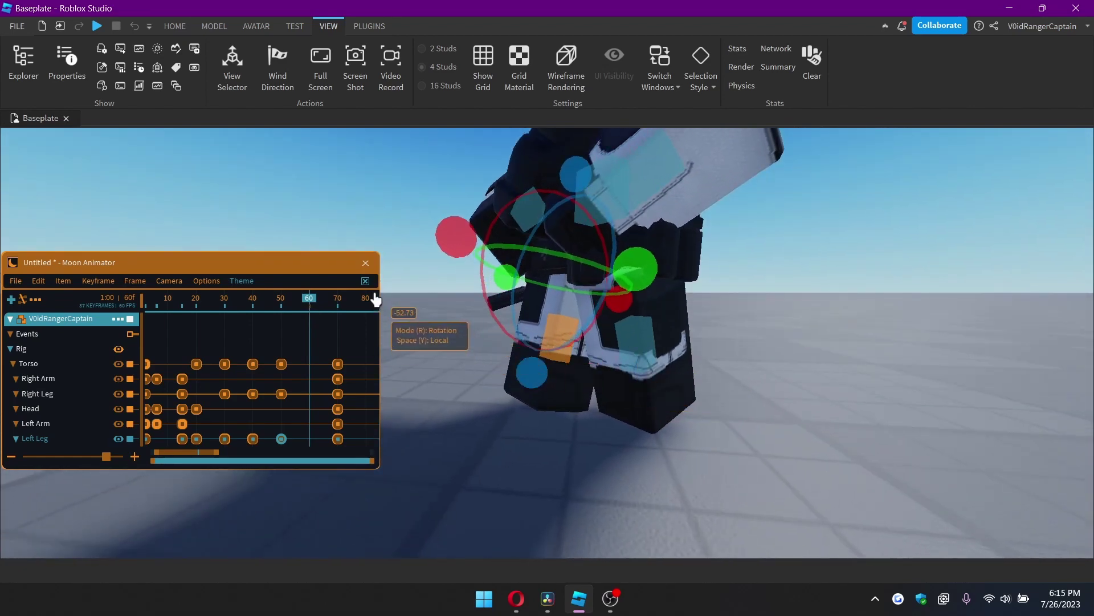
pyautogui.scroll(2, 499, 352)
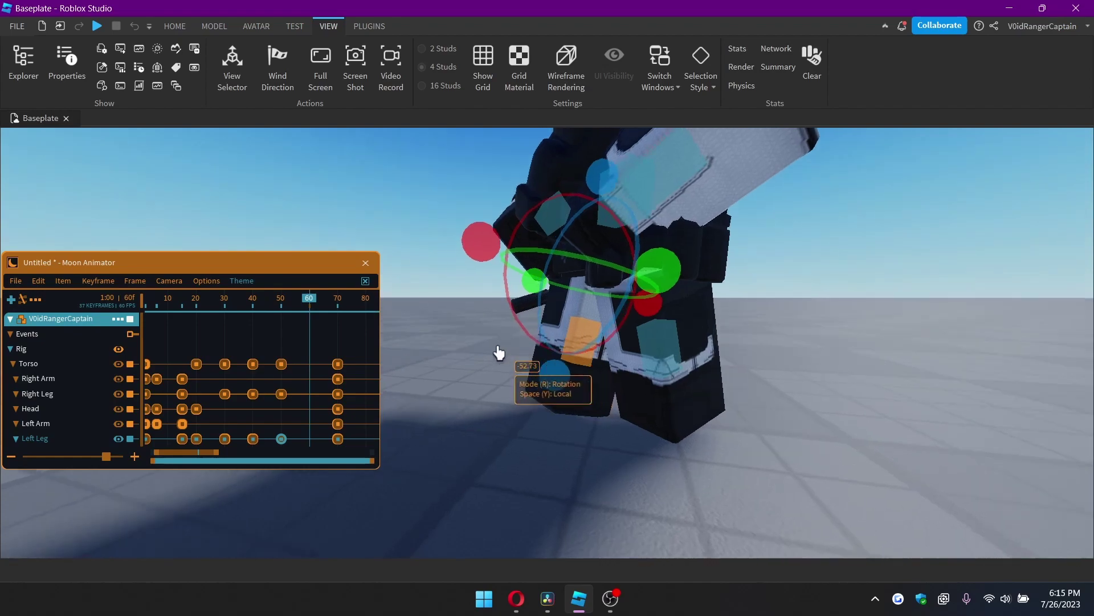
pyautogui.moveTo(501, 308); pyautogui.dragTo(570, 341, button='right')
pyautogui.click(582, 350)
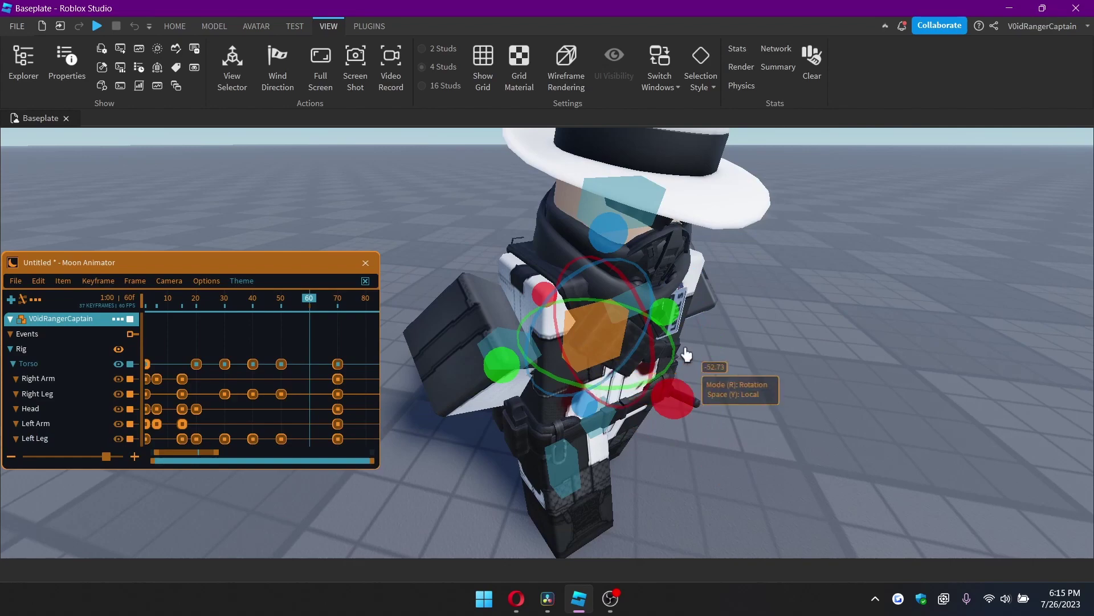
pyautogui.moveTo(686, 354); pyautogui.dragTo(657, 337, button='right')
pyautogui.moveTo(615, 302); pyautogui.dragTo(666, 333)
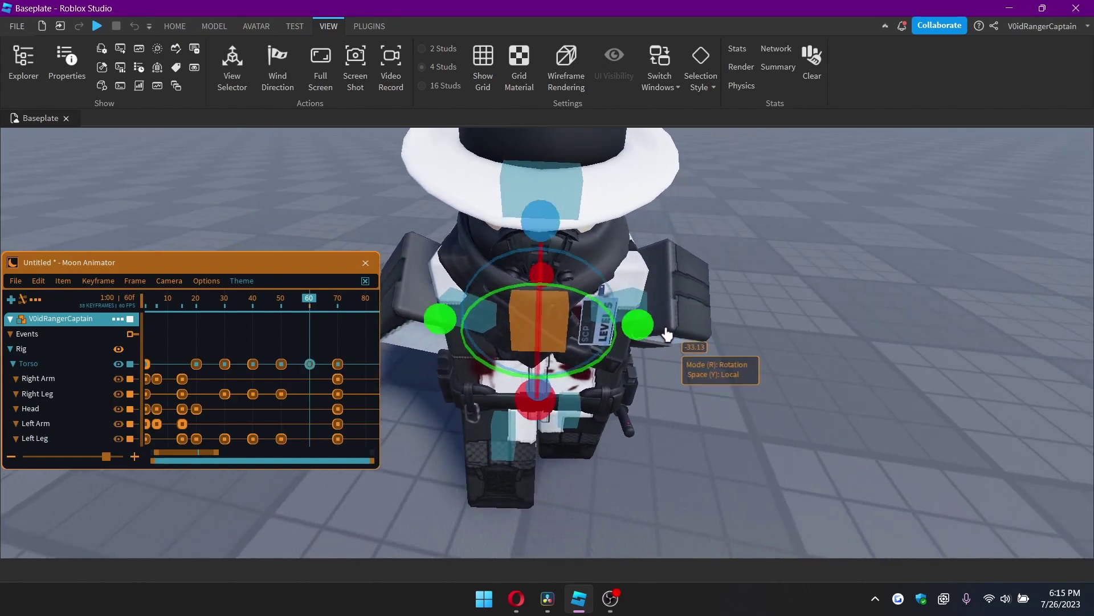
# - Rotate the right leg about 8 degrees and the left leg about 21 degrees into a short stride at frame 60
pyautogui.moveTo(666, 333); pyautogui.dragTo(651, 349, button='right')
pyautogui.press('d')
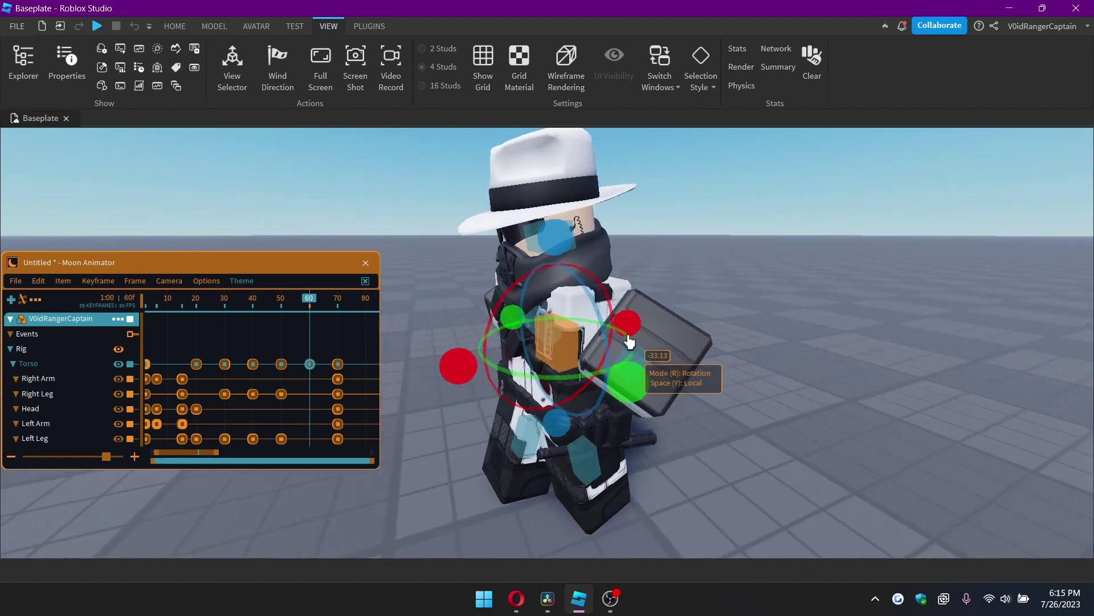
pyautogui.press('q')
pyautogui.press('a')
pyautogui.press('w')
pyautogui.click(572, 420)
pyautogui.moveTo(572, 420); pyautogui.dragTo(515, 316, button='right')
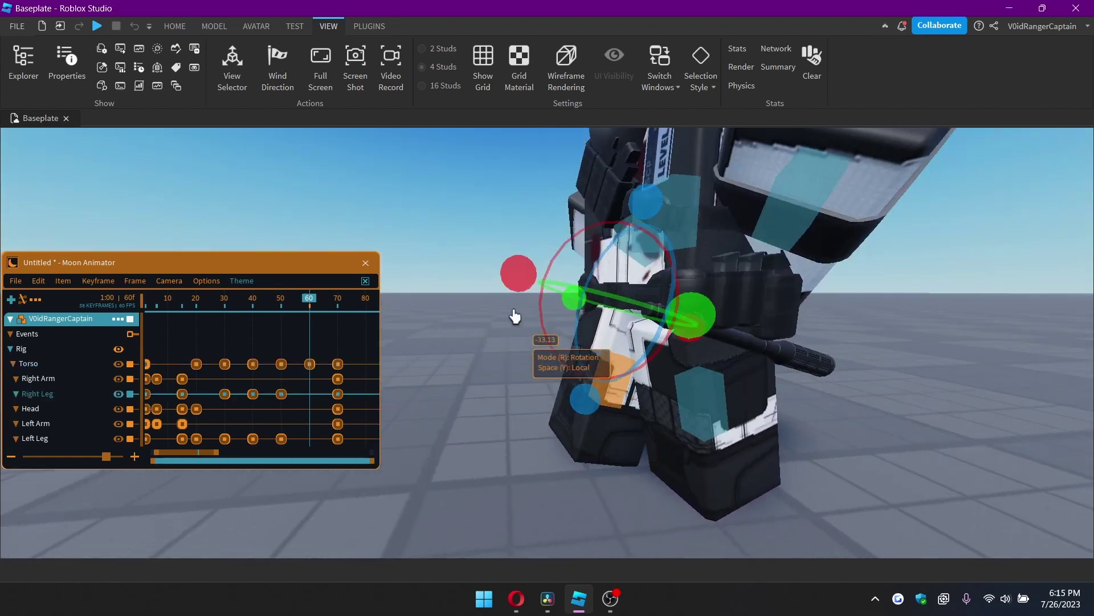
pyautogui.moveTo(517, 274); pyautogui.dragTo(516, 274)
pyautogui.click(683, 402)
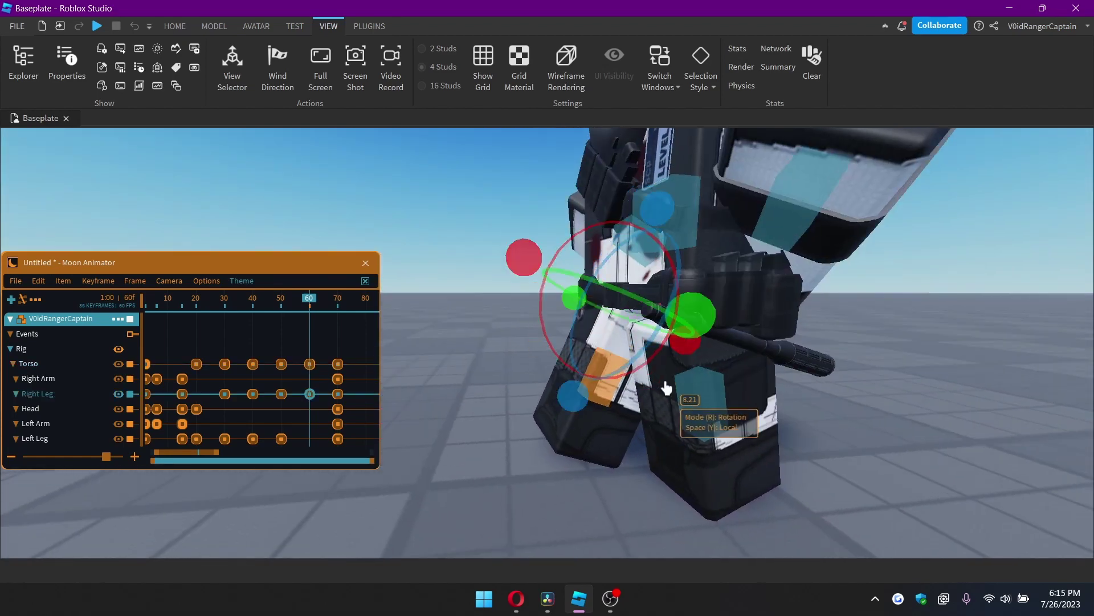
pyautogui.moveTo(653, 360); pyautogui.dragTo(655, 396)
# - Scrub to frame 71 and back through frames 19 to 40 to review the whole stepping motion from a distance
pyautogui.moveTo(292, 308); pyautogui.dragTo(347, 303)
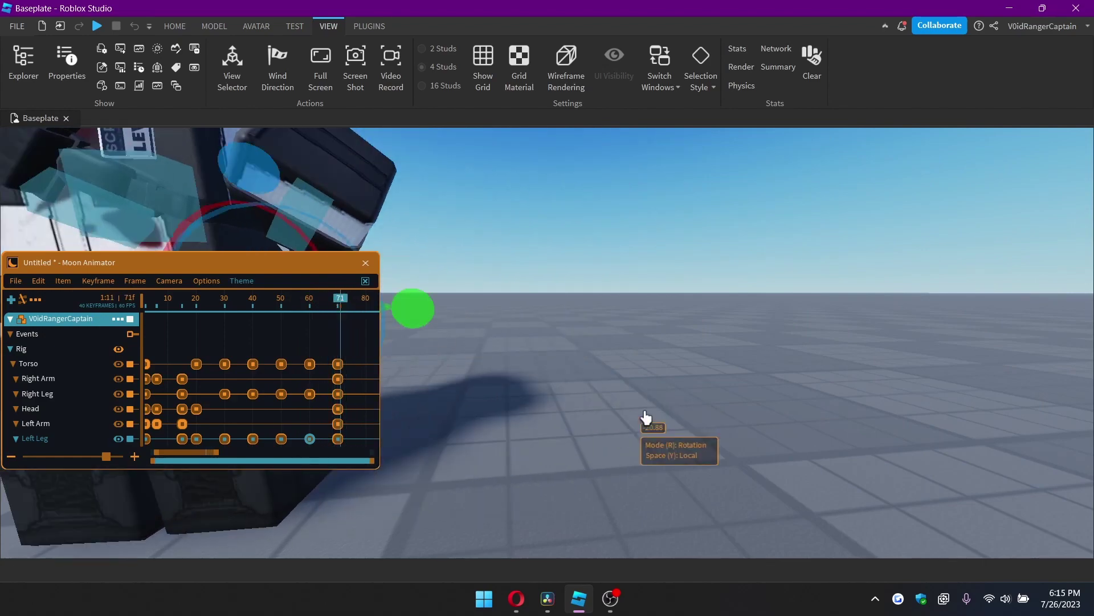
pyautogui.press('s')
pyautogui.moveTo(644, 420)
pyautogui.mouseDown(button='right')
pyautogui.moveTo(655, 418)
pyautogui.moveTo(644, 419)
pyautogui.mouseUp(button='right')
pyautogui.press('a')
pyautogui.press('w')
pyautogui.scroll(-8, 645, 419)
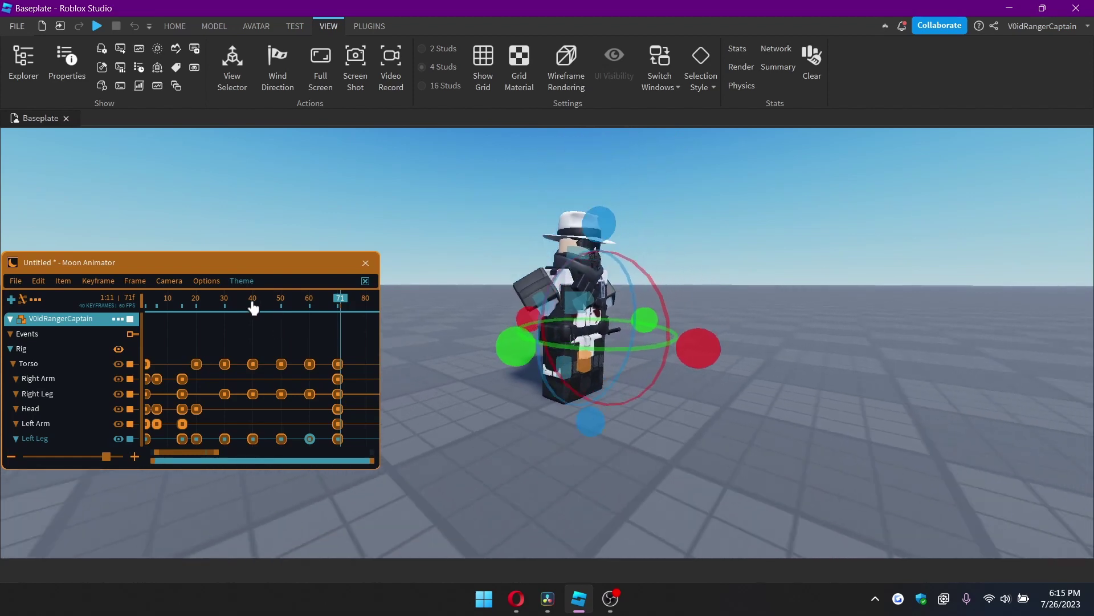
pyautogui.moveTo(254, 308); pyautogui.dragTo(239, 305)
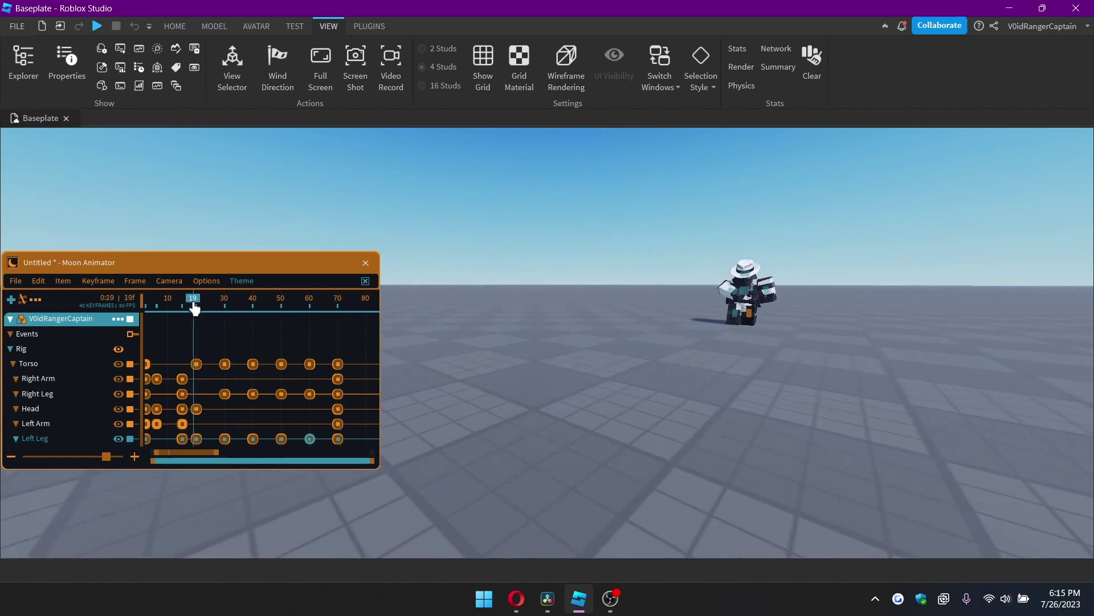
pyautogui.moveTo(207, 314); pyautogui.dragTo(252, 312)
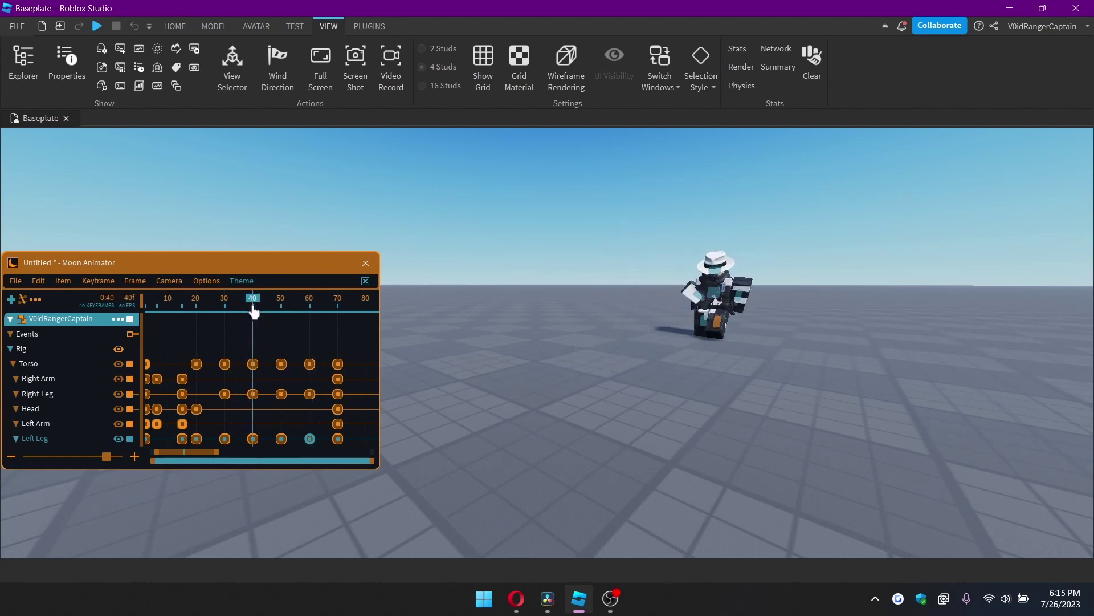
# - Rotate the right arm about 59 degrees outward and about 57 degrees back across the chest at frame 40
pyautogui.press('w')
pyautogui.moveTo(670, 389); pyautogui.dragTo(670, 389, button='right')
pyautogui.press('e')
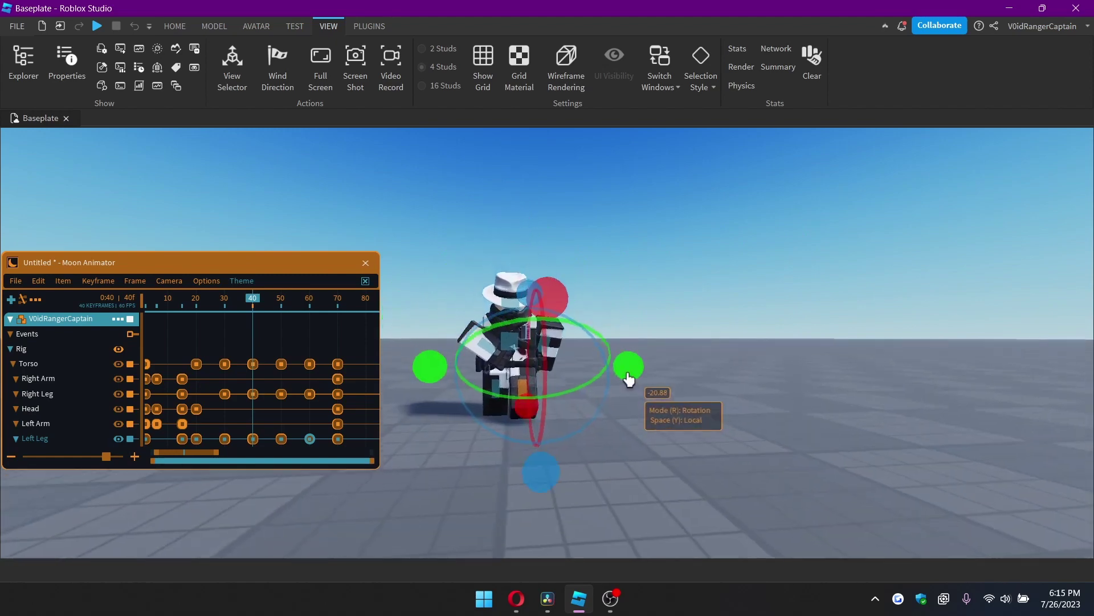
pyautogui.scroll(5, 629, 379)
pyautogui.click(569, 438)
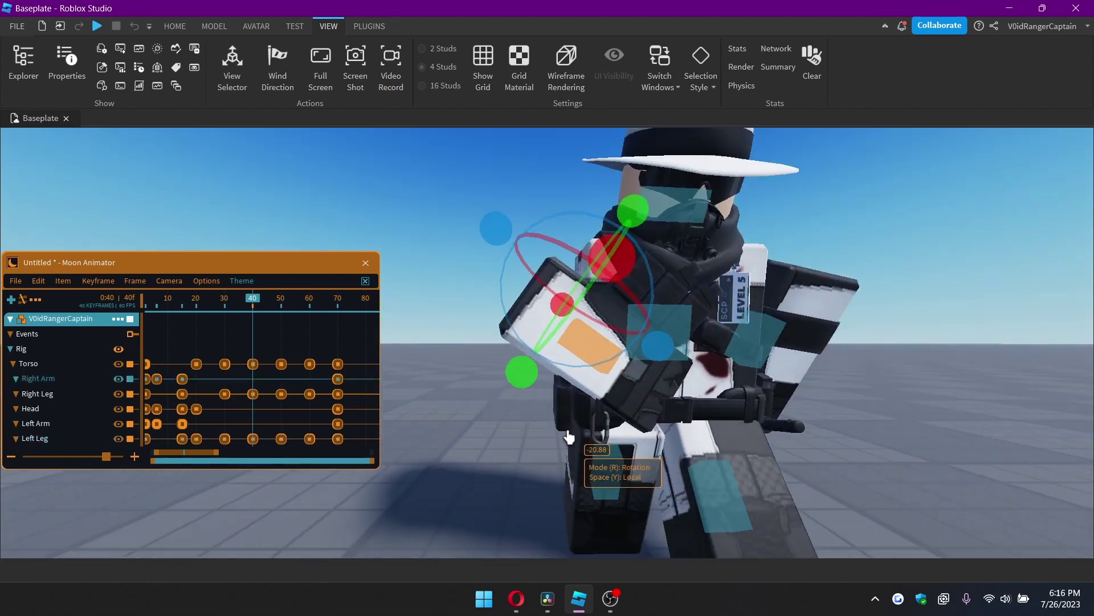
pyautogui.press('d')
pyautogui.moveTo(631, 361); pyautogui.dragTo(563, 366)
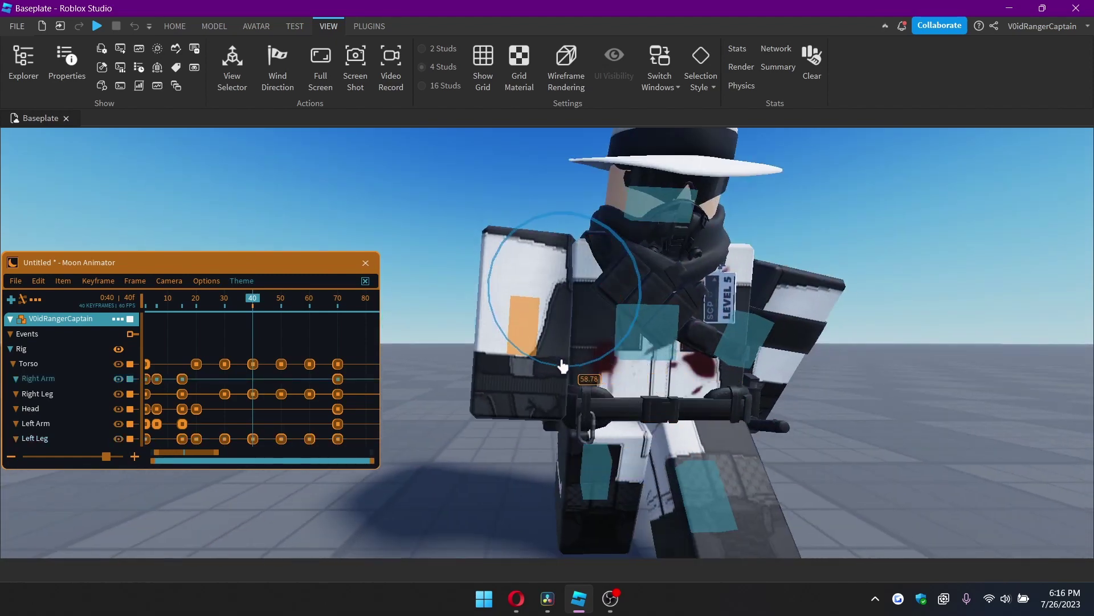
pyautogui.moveTo(593, 373)
pyautogui.mouseDown(button='right')
pyautogui.moveTo(605, 377)
pyautogui.moveTo(600, 362)
pyautogui.mouseUp(button='right')
pyautogui.press('w')
pyautogui.moveTo(546, 377); pyautogui.dragTo(645, 354)
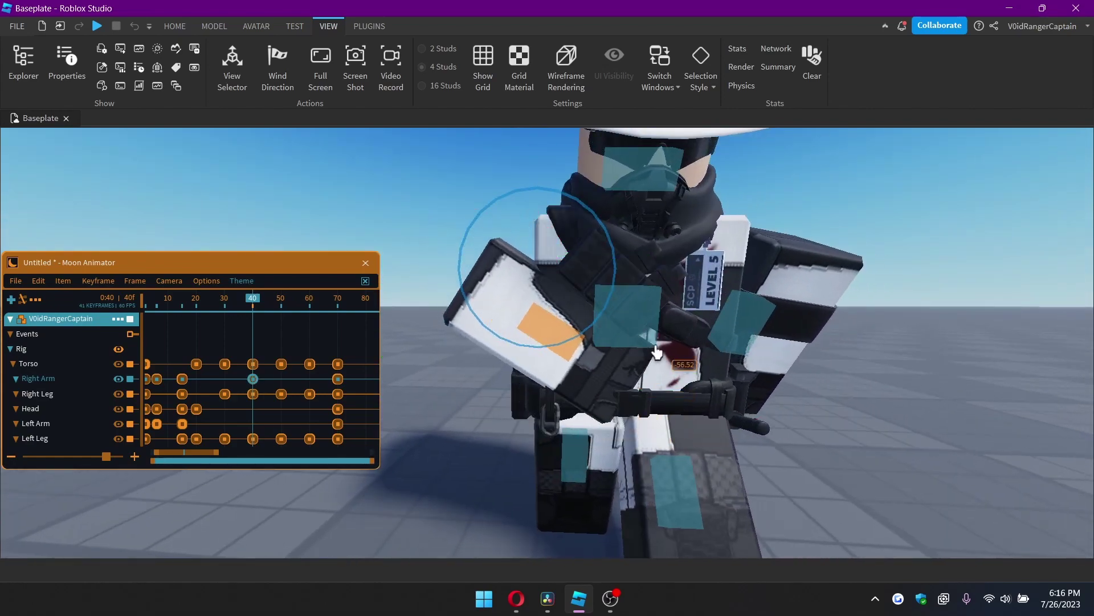
# - Rotate the right arm slightly about its red axis and about 17 degrees about its green axis at frame 40
pyautogui.scroll(-3, 657, 352)
pyautogui.moveTo(656, 352); pyautogui.dragTo(606, 329, button='right')
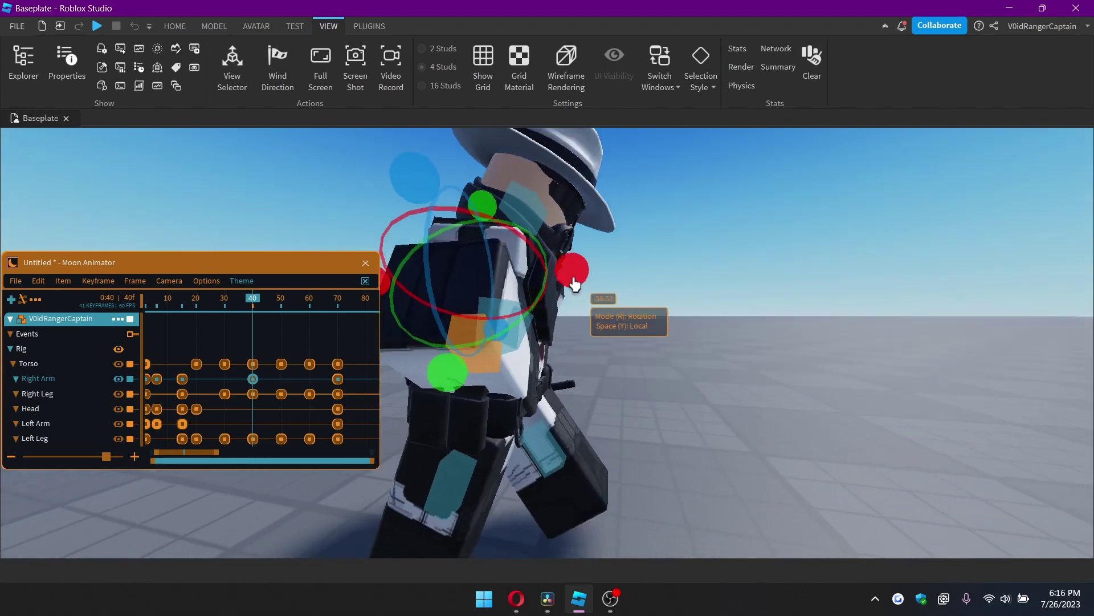
pyautogui.moveTo(574, 283); pyautogui.dragTo(578, 252)
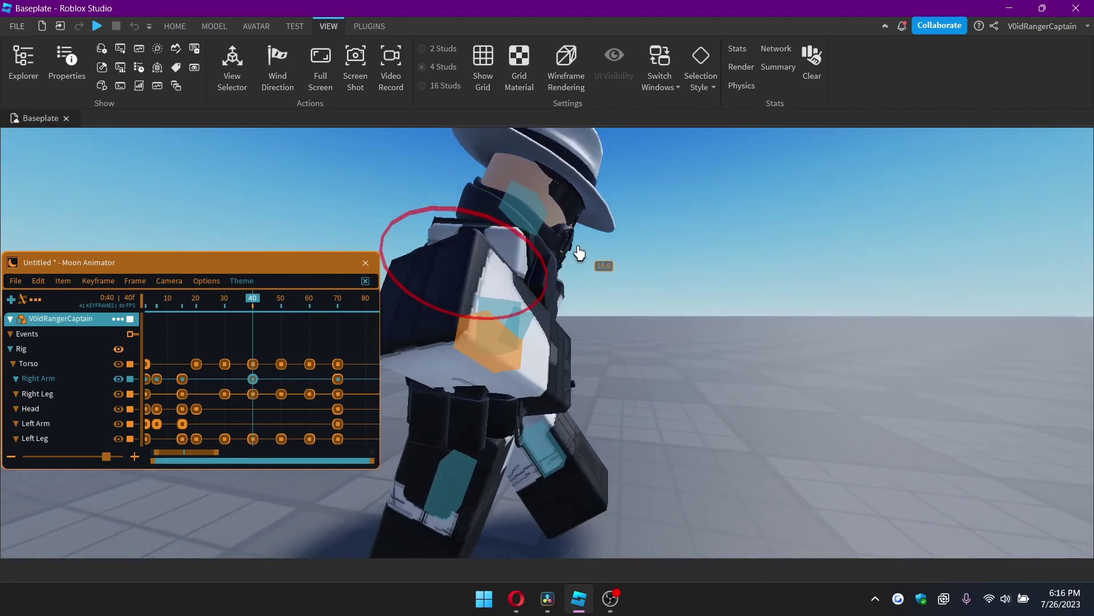
pyautogui.scroll(-2, 578, 274)
pyautogui.moveTo(579, 273); pyautogui.dragTo(600, 366, button='right')
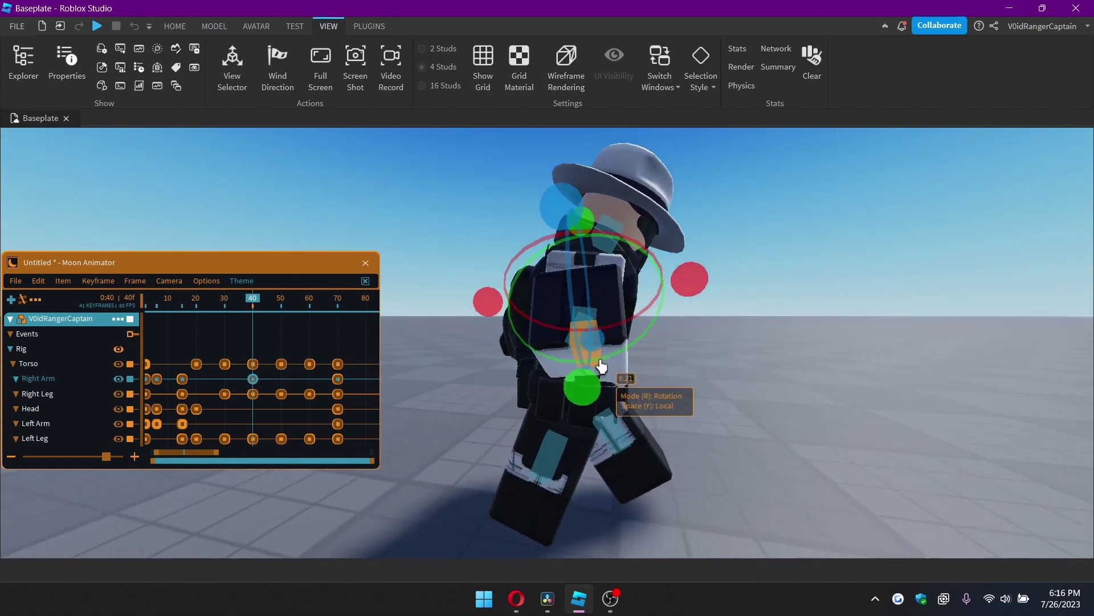
pyautogui.moveTo(682, 358)
pyautogui.mouseDown(button='right')
pyautogui.moveTo(672, 359)
pyautogui.moveTo(693, 373)
pyautogui.moveTo(610, 350)
pyautogui.moveTo(670, 350)
pyautogui.mouseUp(button='right')
pyautogui.scroll(-2, 682, 354)
pyautogui.scroll(-3, 664, 354)
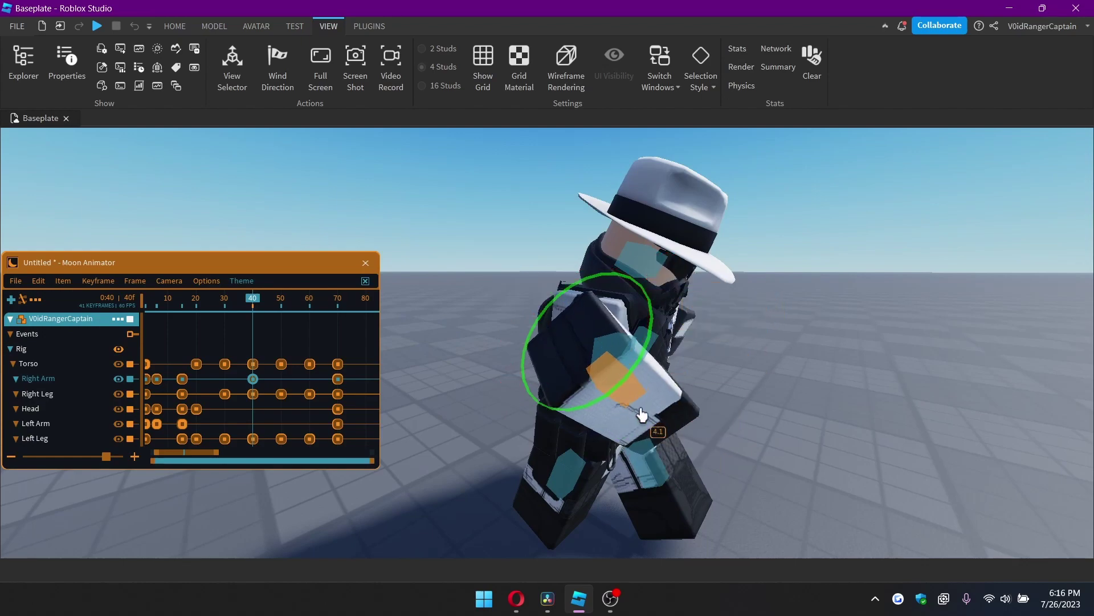
pyautogui.scroll(3, 657, 395)
# - Rotate the left arm about 16 degrees on its blue axis and about 9 degrees on its green axis at frame 40
pyautogui.moveTo(657, 395); pyautogui.dragTo(550, 355, button='right')
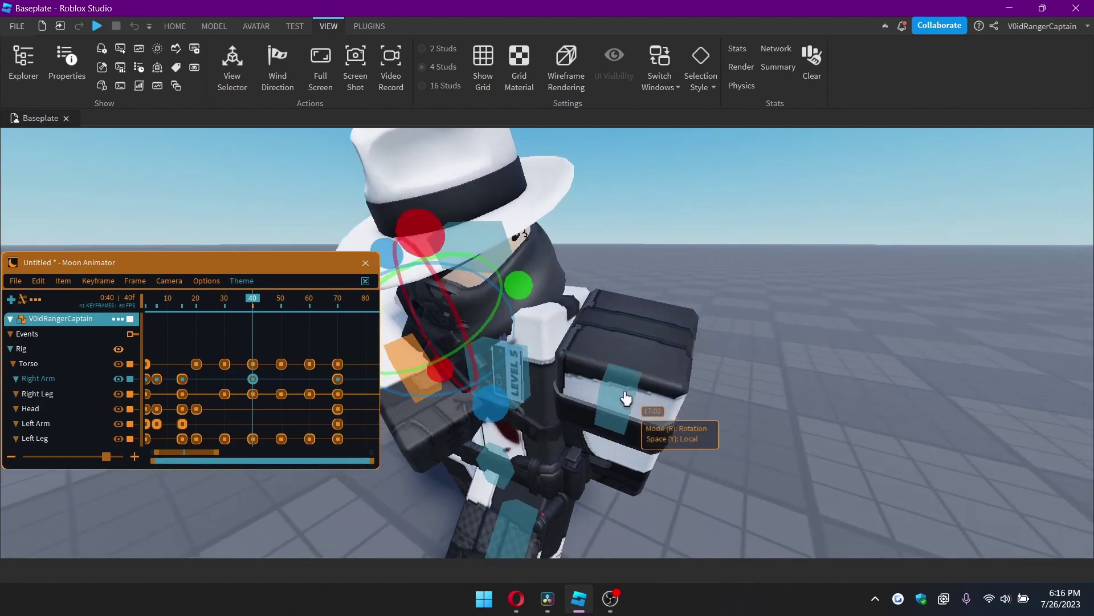
pyautogui.click(626, 398)
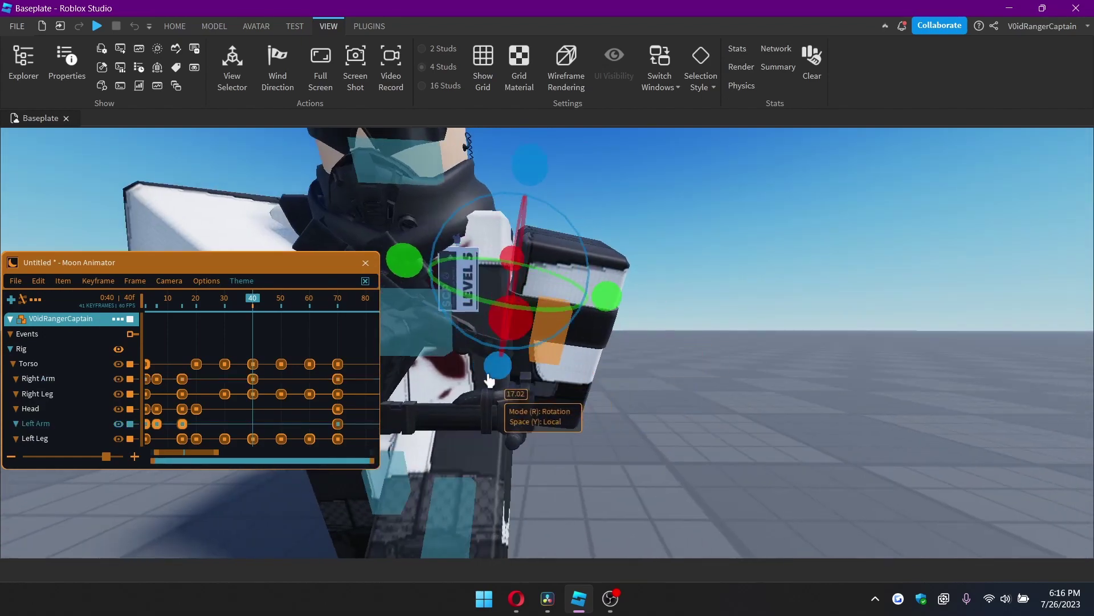
pyautogui.moveTo(523, 376); pyautogui.dragTo(523, 376)
pyautogui.scroll(-3, 519, 371)
pyautogui.moveTo(519, 371); pyautogui.dragTo(589, 306, button='right')
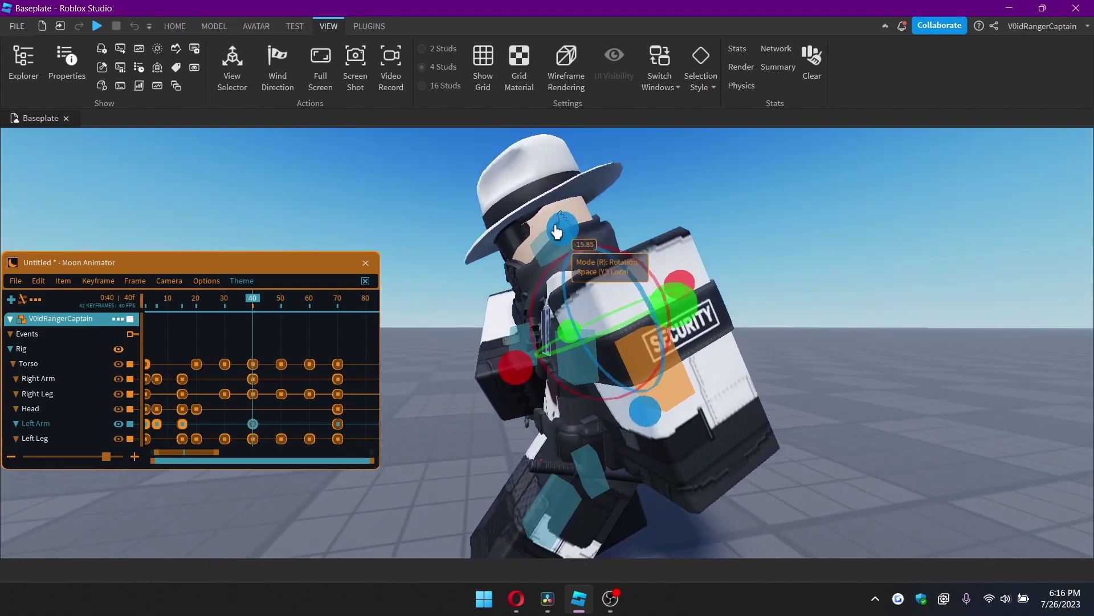
pyautogui.moveTo(557, 230); pyautogui.dragTo(608, 308, button='right')
pyautogui.scroll(2, 557, 232)
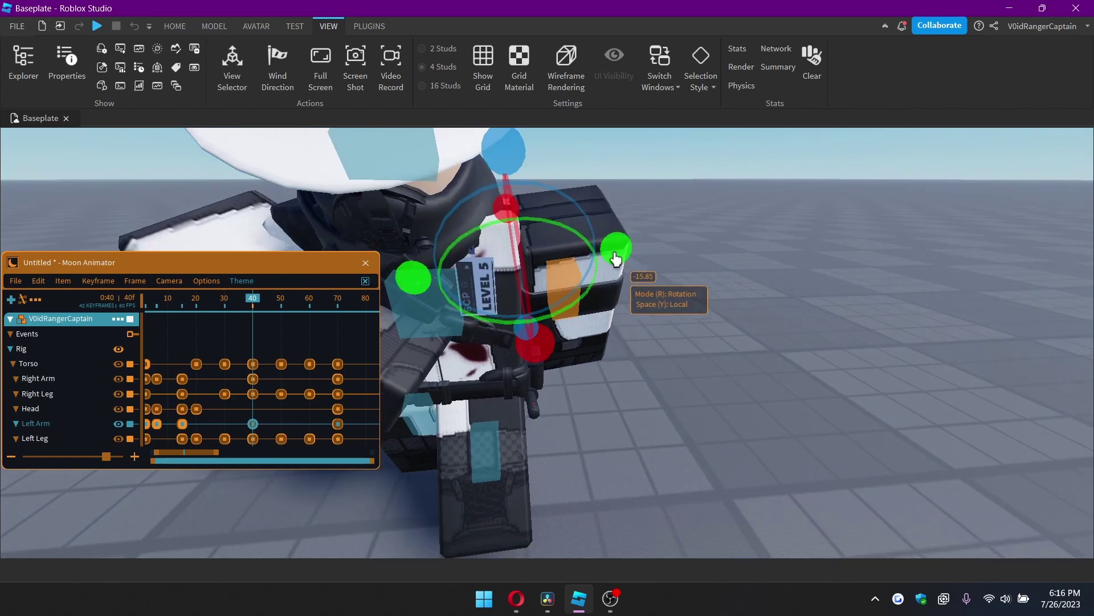
pyautogui.moveTo(615, 258); pyautogui.dragTo(635, 262)
pyautogui.scroll(-3, 635, 262)
pyautogui.moveTo(635, 261); pyautogui.dragTo(614, 255, button='right')
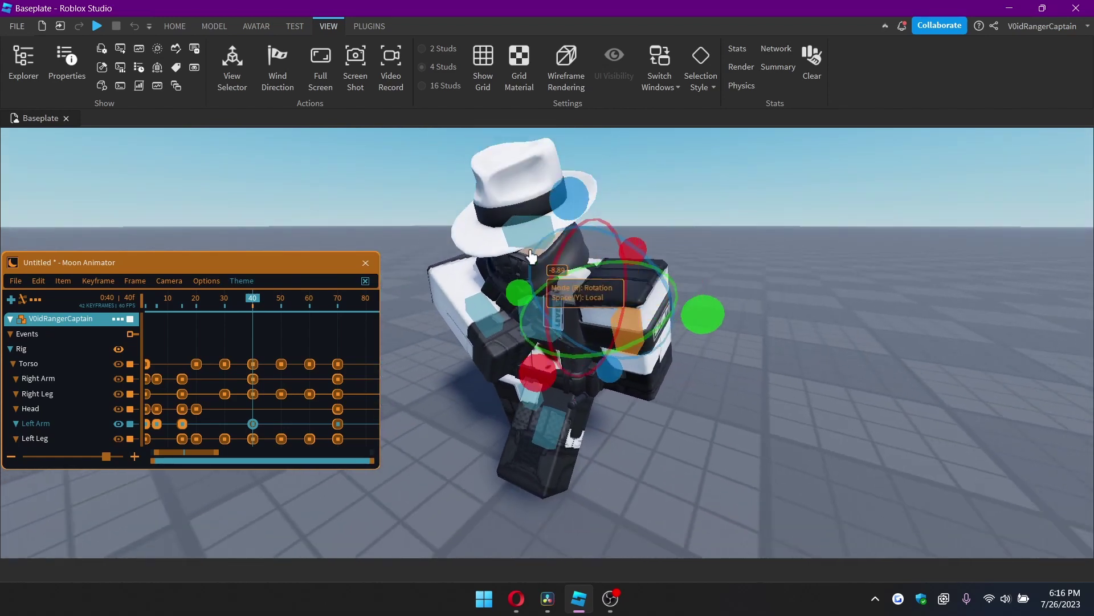
# - Go to frame 50 and rotate the right arm on its green axis
pyautogui.moveTo(271, 302); pyautogui.dragTo(167, 321)
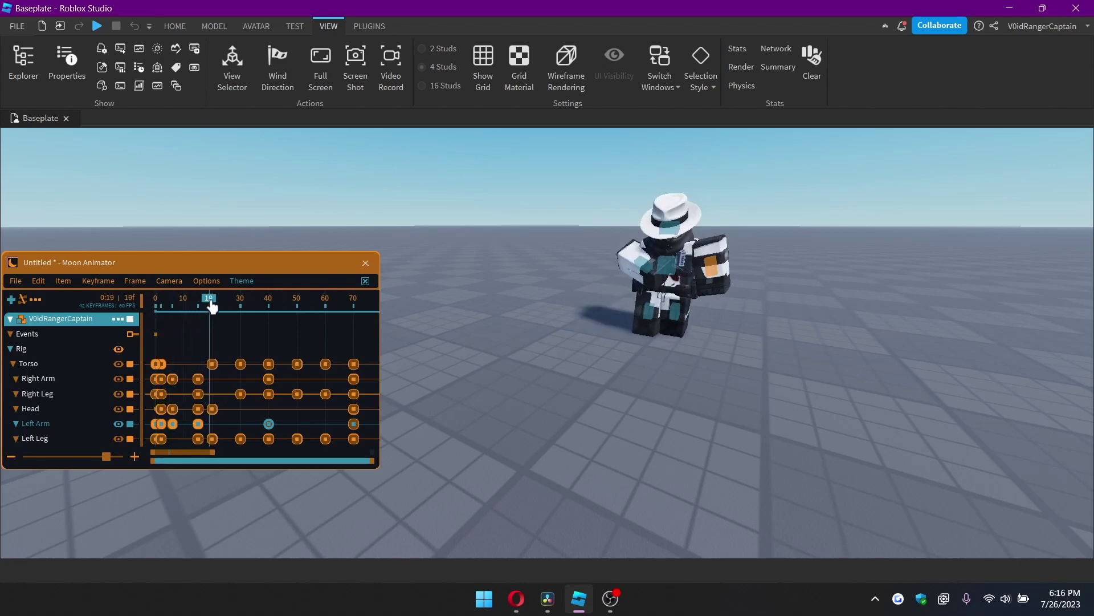
pyautogui.moveTo(255, 306); pyautogui.dragTo(297, 305)
pyautogui.scroll(-5, 578, 410)
pyautogui.moveTo(578, 411); pyautogui.dragTo(606, 413, button='right')
pyautogui.scroll(3, 576, 412)
pyautogui.click(527, 364)
pyautogui.moveTo(526, 364)
pyautogui.mouseDown(button='right')
pyautogui.moveTo(529, 373)
pyautogui.moveTo(507, 359)
pyautogui.mouseUp(button='right')
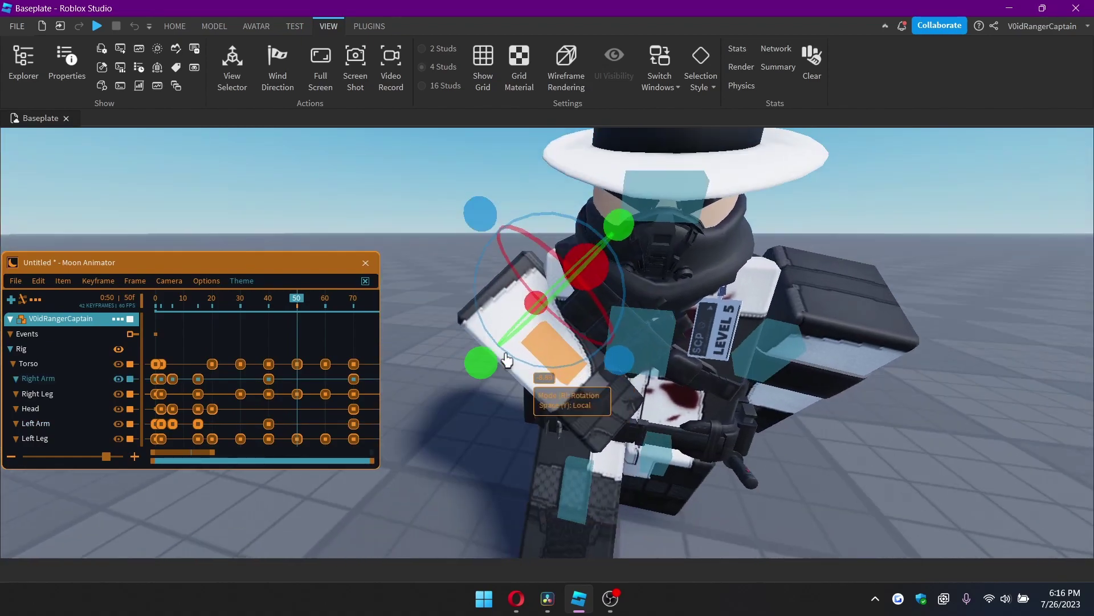
pyautogui.moveTo(482, 364)
pyautogui.mouseDown()
pyautogui.moveTo(507, 359)
pyautogui.moveTo(488, 364)
pyautogui.mouseUp()
pyautogui.moveTo(488, 364); pyautogui.dragTo(658, 366, button='right')
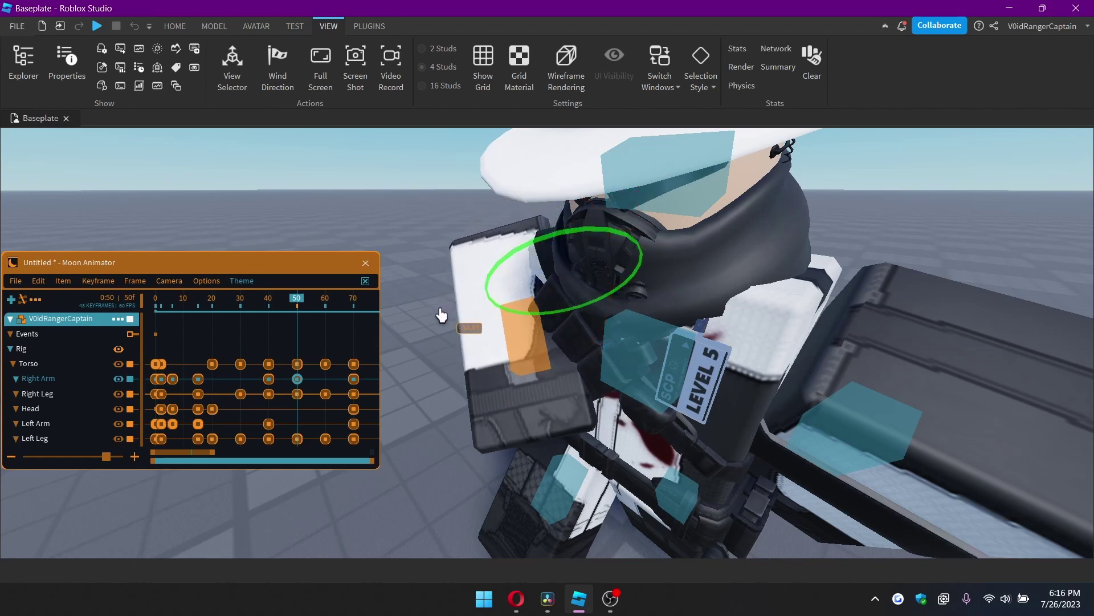
# - Refine the right arm's green-axis rotation and rotate it about 14 degrees on its blue axis at frame 50
pyautogui.moveTo(442, 315); pyautogui.dragTo(473, 318)
pyautogui.moveTo(473, 318); pyautogui.dragTo(529, 315, button='right')
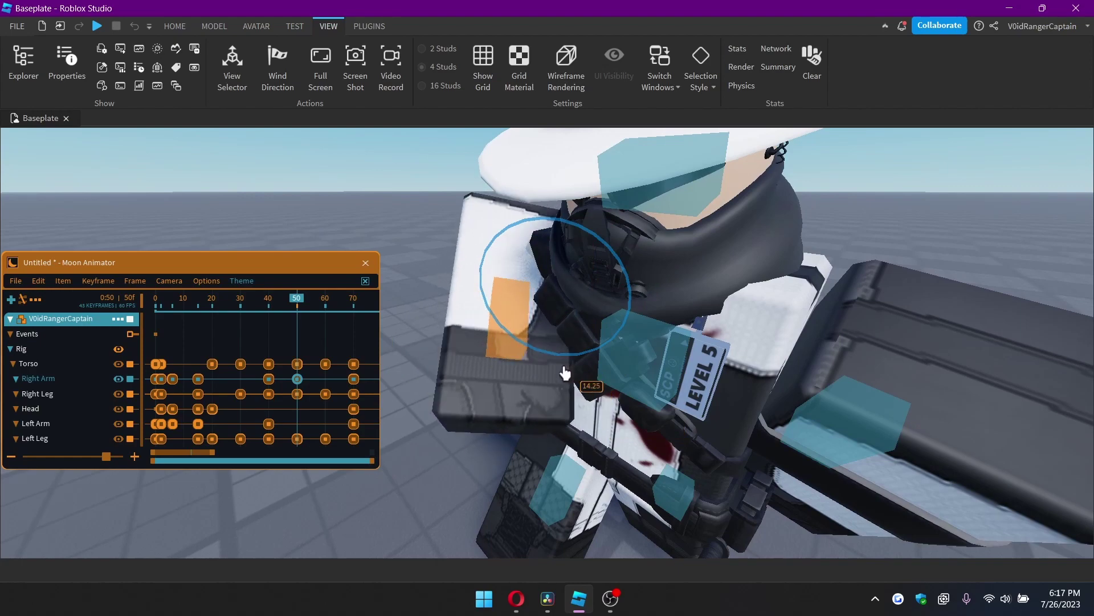
pyautogui.moveTo(585, 352); pyautogui.dragTo(587, 344, button='right')
pyautogui.moveTo(458, 296); pyautogui.dragTo(658, 328, button='right')
# - Rotate the left arm about 15 degrees on its blue axis at frame 50
pyautogui.click(661, 333)
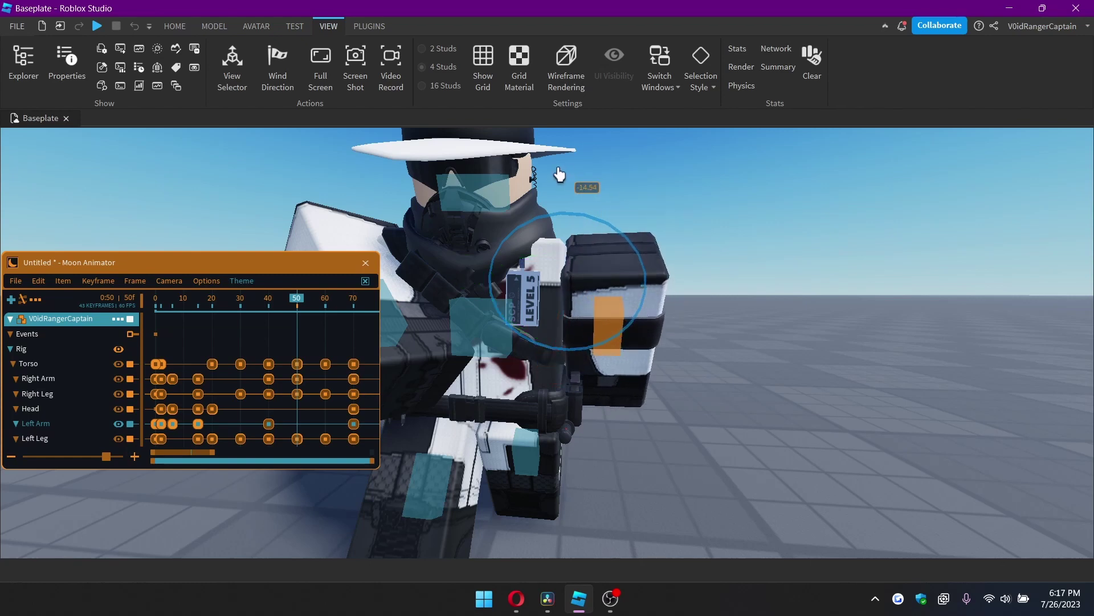
pyautogui.moveTo(559, 175); pyautogui.dragTo(562, 176)
pyautogui.moveTo(655, 331); pyautogui.dragTo(658, 334, button='right')
pyautogui.moveTo(547, 313); pyautogui.dragTo(568, 355, button='right')
# - Rotate the right arm about 40 degrees outward and about 71 degrees back across the chest at frame 50
pyautogui.click(494, 317)
pyautogui.moveTo(568, 354); pyautogui.dragTo(509, 355)
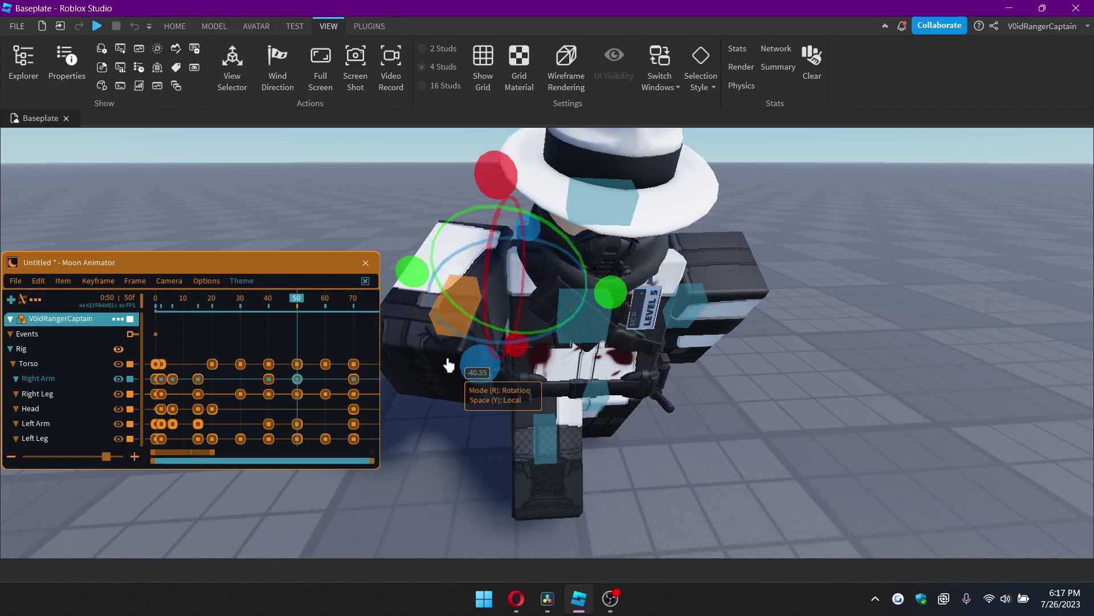
pyautogui.moveTo(467, 365); pyautogui.dragTo(555, 372)
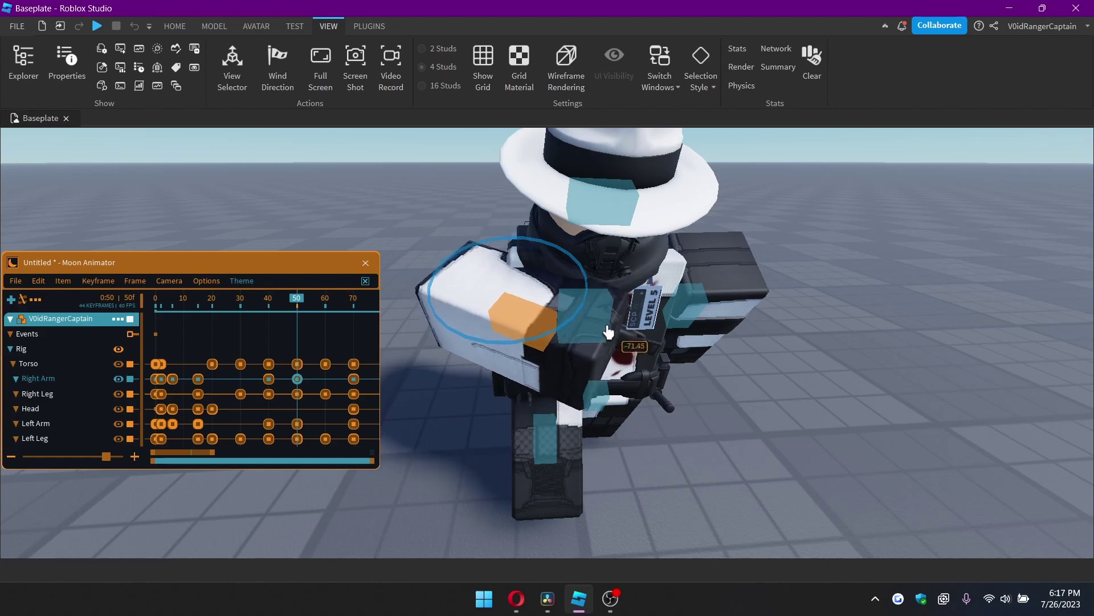
pyautogui.moveTo(606, 330); pyautogui.dragTo(609, 326)
pyautogui.moveTo(609, 326); pyautogui.dragTo(561, 241, button='right')
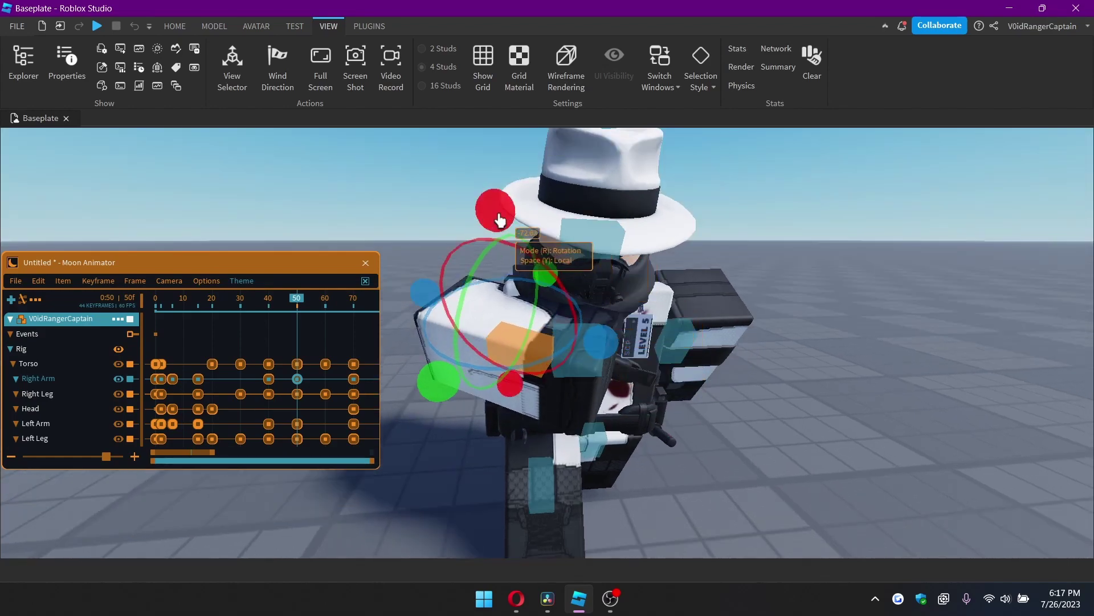
pyautogui.moveTo(543, 252); pyautogui.dragTo(545, 254)
pyautogui.moveTo(599, 311); pyautogui.dragTo(556, 316, button='right')
pyautogui.scroll(-3, 601, 313)
pyautogui.press('q')
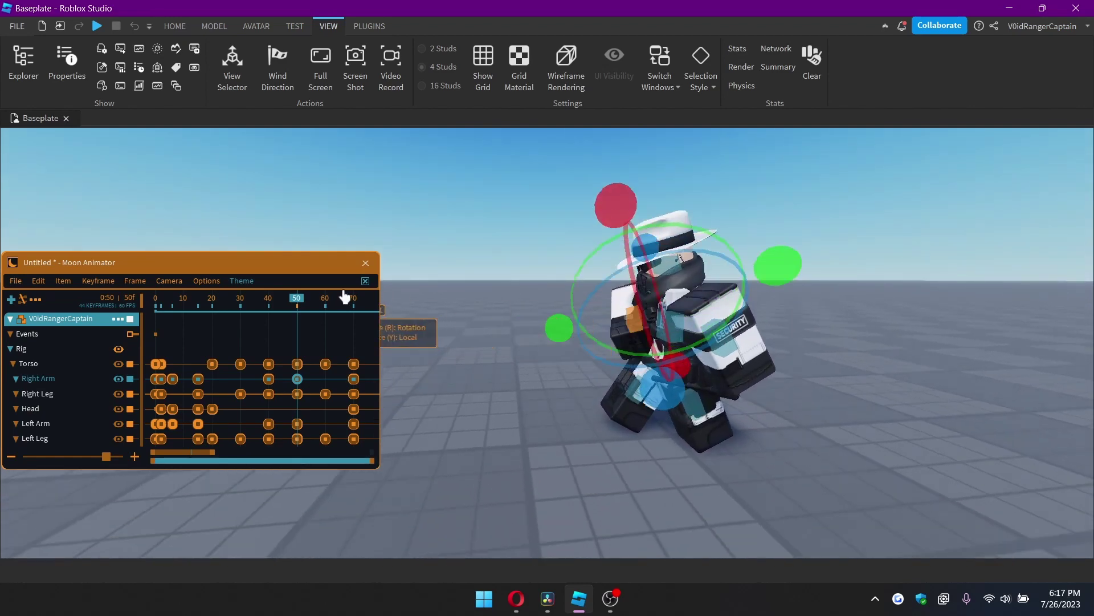
# - Go to frame 60 and rotate the right arm about 82 degrees on its red axis and about 91 degrees on its blue axis
pyautogui.moveTo(316, 298); pyautogui.dragTo(326, 303)
pyautogui.moveTo(513, 343); pyautogui.dragTo(586, 386, button='right')
pyautogui.scroll(3, 532, 327)
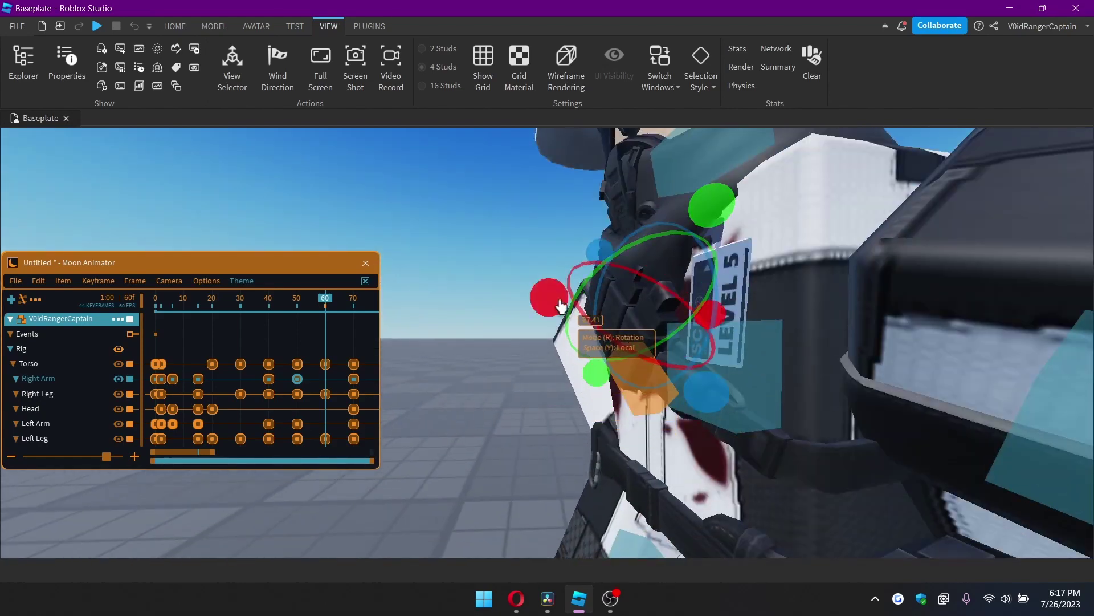
pyautogui.moveTo(559, 301); pyautogui.dragTo(540, 321)
pyautogui.moveTo(575, 324); pyautogui.dragTo(576, 327, button='right')
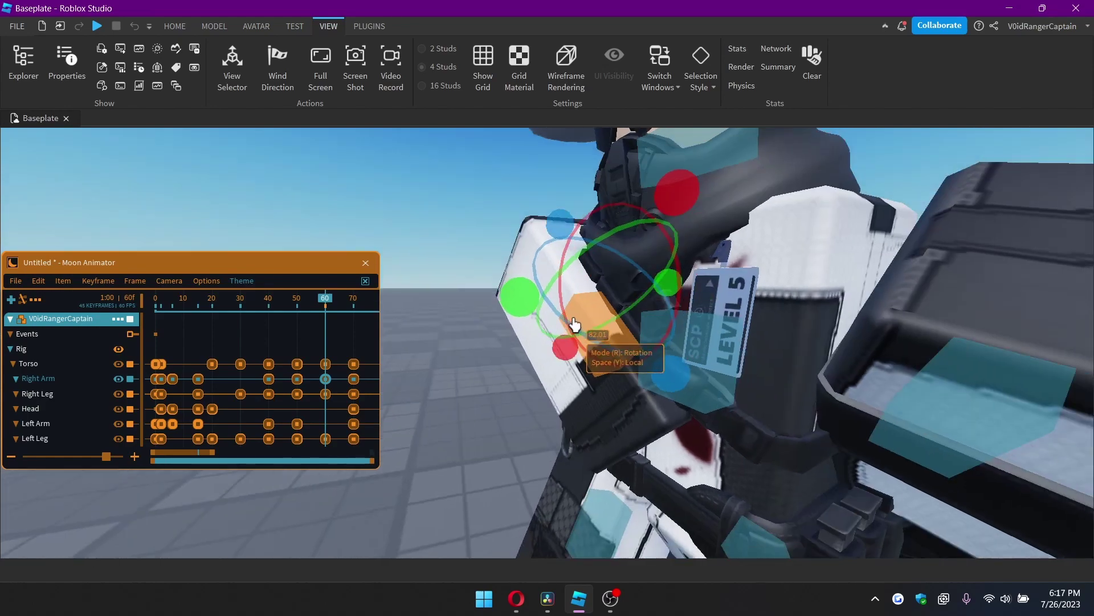
pyautogui.moveTo(676, 381); pyautogui.dragTo(562, 298)
pyautogui.scroll(-5, 565, 297)
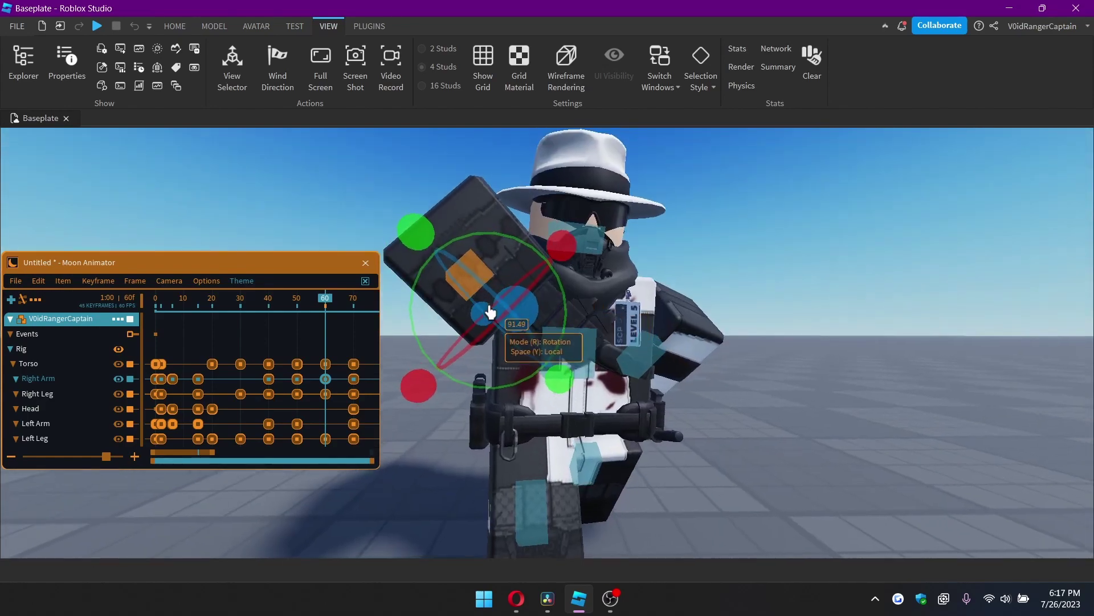
# - Rotate the right arm about 50 degrees on its green axis at frame 60, adding adjustments of about 9 and 15 degrees
pyautogui.moveTo(488, 313); pyautogui.dragTo(591, 349, button='right')
pyautogui.moveTo(581, 336); pyautogui.dragTo(587, 260)
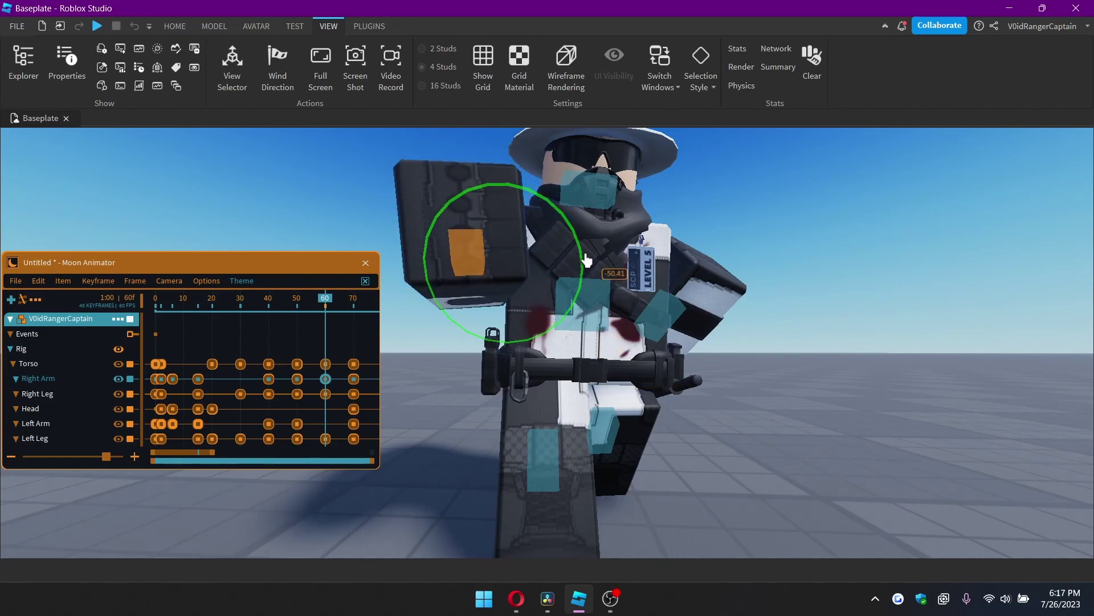
pyautogui.moveTo(586, 256); pyautogui.dragTo(577, 285, button='right')
pyautogui.moveTo(562, 277); pyautogui.dragTo(566, 297)
pyautogui.moveTo(566, 297); pyautogui.dragTo(563, 242, button='right')
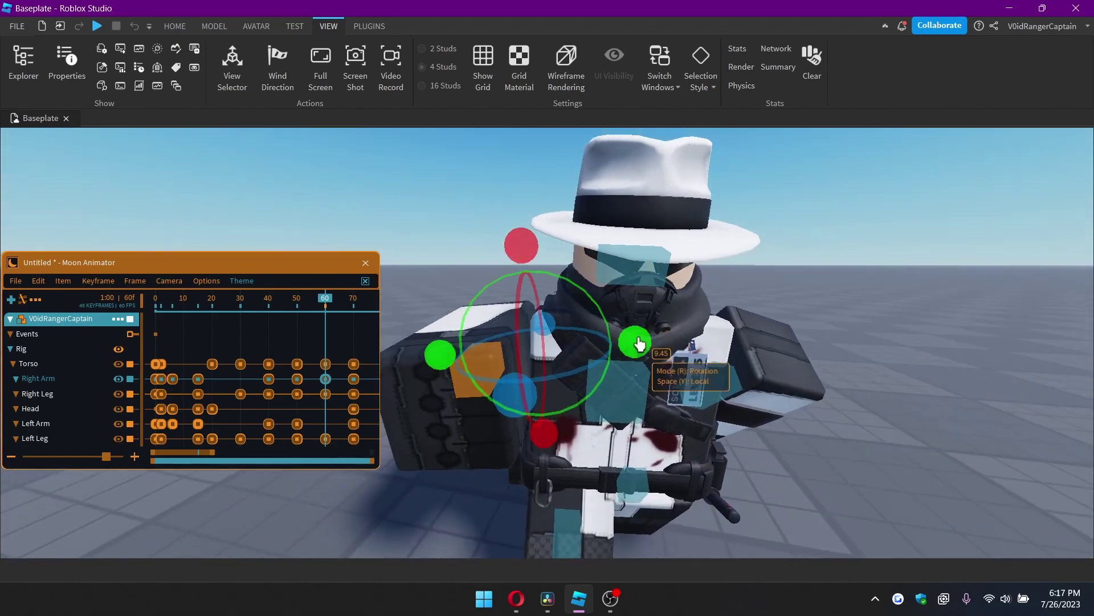
pyautogui.moveTo(633, 341); pyautogui.dragTo(643, 368)
pyautogui.moveTo(615, 365); pyautogui.dragTo(608, 381, button='right')
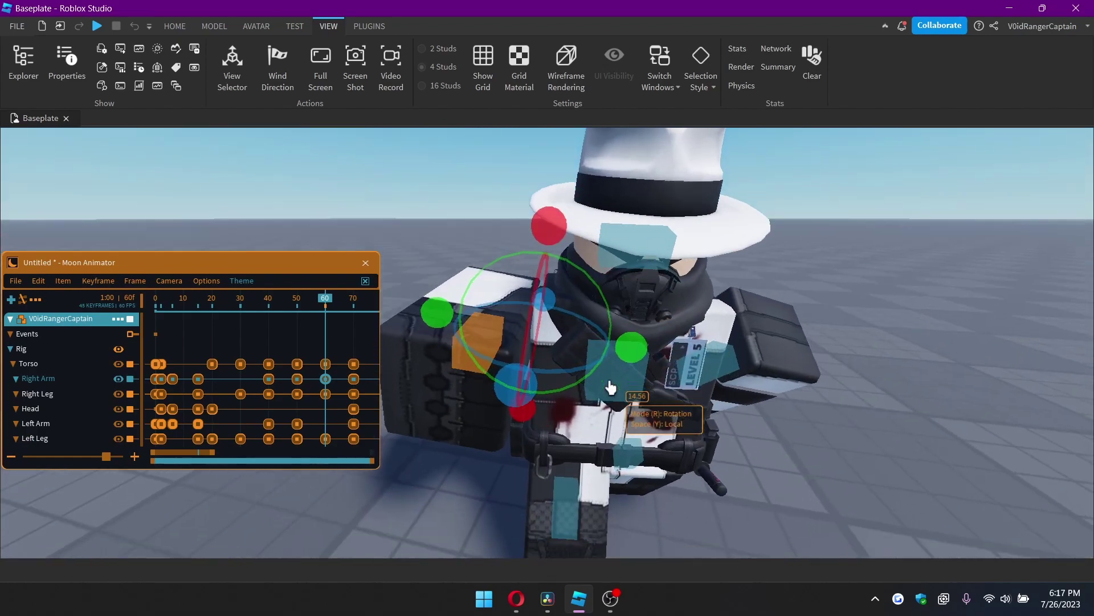
# - Rotate the right arm about 73 degrees across the chest and about 9 degrees on its green axis at frame 60
pyautogui.moveTo(530, 387); pyautogui.dragTo(656, 369)
pyautogui.moveTo(656, 369); pyautogui.dragTo(642, 362, button='right')
pyautogui.moveTo(641, 362); pyautogui.dragTo(629, 256, button='middle')
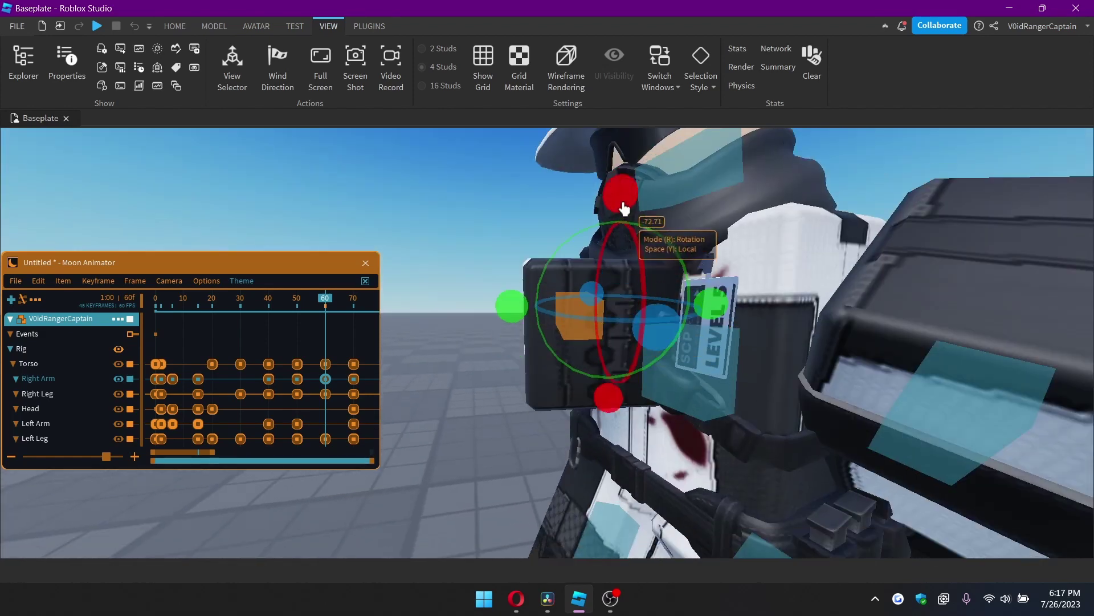
pyautogui.moveTo(631, 242); pyautogui.dragTo(631, 244)
pyautogui.moveTo(509, 306); pyautogui.dragTo(510, 326)
pyautogui.scroll(-4, 561, 325)
pyautogui.moveTo(562, 325); pyautogui.dragTo(725, 374, button='right')
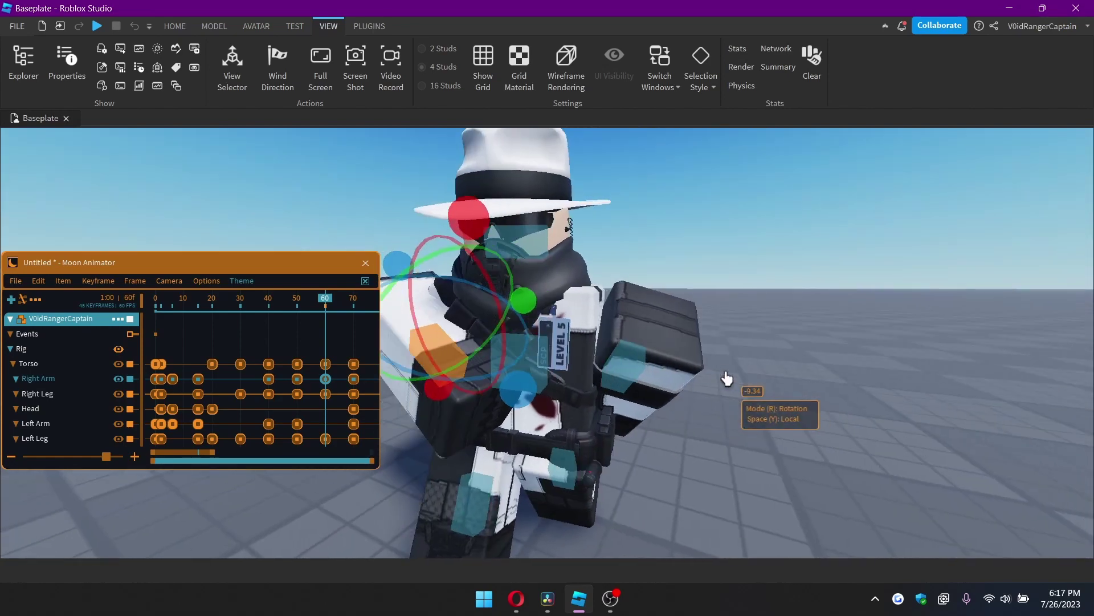
# - Rotate the left arm on its blue axis at frame 60, followed by another turn of about 41 degrees
pyautogui.click(624, 361)
pyautogui.moveTo(623, 361); pyautogui.dragTo(648, 362, button='right')
pyautogui.moveTo(647, 362); pyautogui.dragTo(633, 216, button='middle')
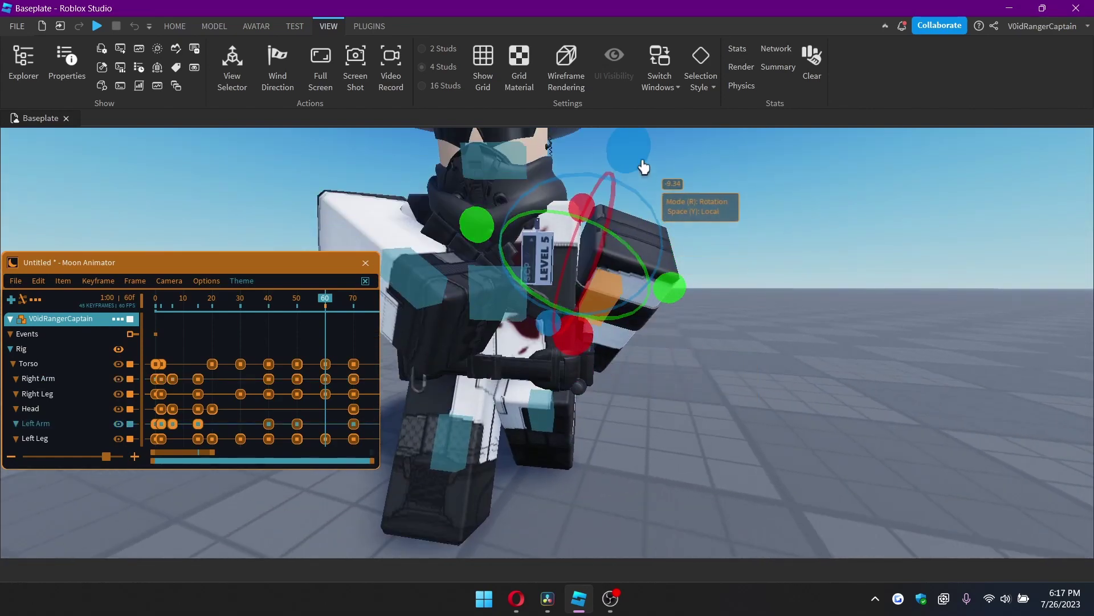
pyautogui.moveTo(640, 160); pyautogui.dragTo(576, 149)
pyautogui.moveTo(641, 221); pyautogui.dragTo(599, 323, button='right')
pyautogui.moveTo(558, 324); pyautogui.dragTo(538, 259)
pyautogui.scroll(-2, 538, 259)
pyautogui.moveTo(587, 252); pyautogui.dragTo(481, 306, button='right')
pyautogui.scroll(-2, 480, 296)
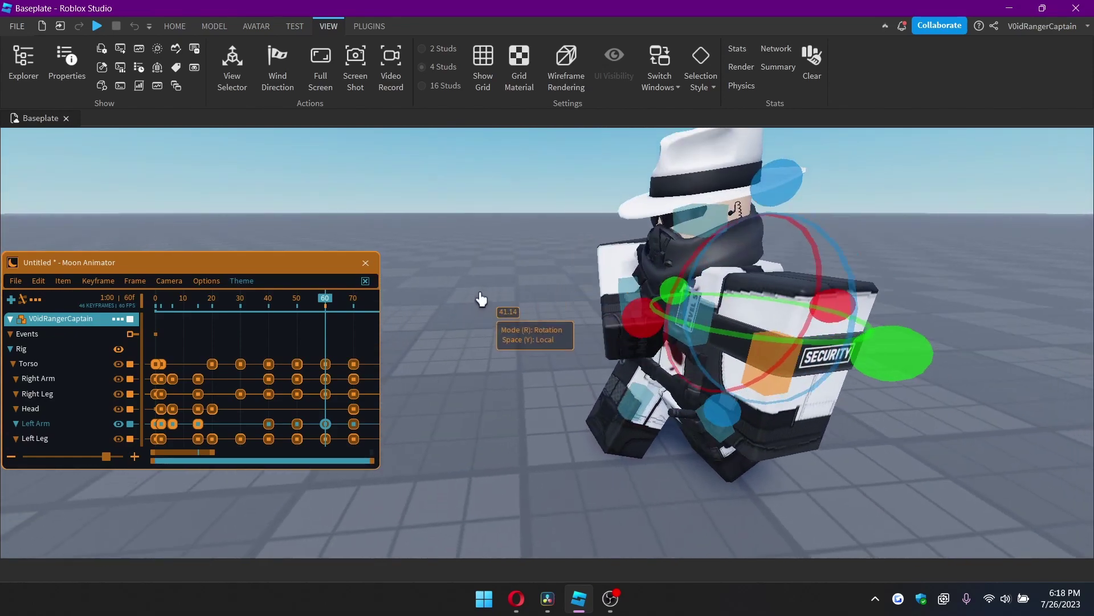
# - Scrub to frame 70 and play the whole animation from a distance to review the stepping and arm motion
pyautogui.moveTo(293, 299); pyautogui.dragTo(355, 302)
pyautogui.moveTo(539, 340); pyautogui.dragTo(703, 342, button='right')
pyautogui.scroll(-4, 618, 317)
pyautogui.press('space')
pyautogui.scroll(8, 705, 338)
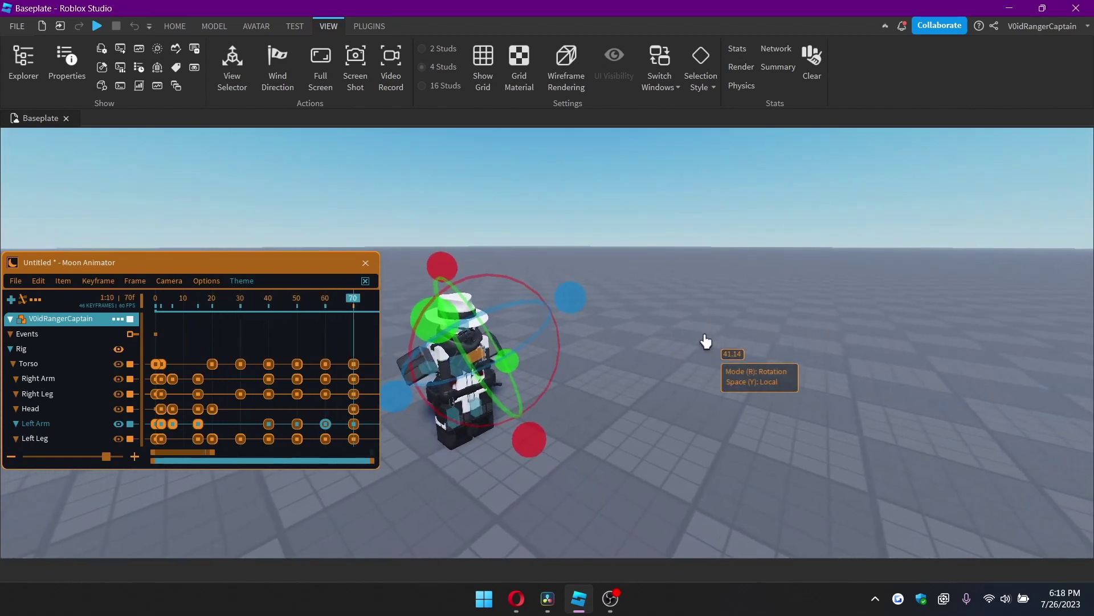
pyautogui.press('space')
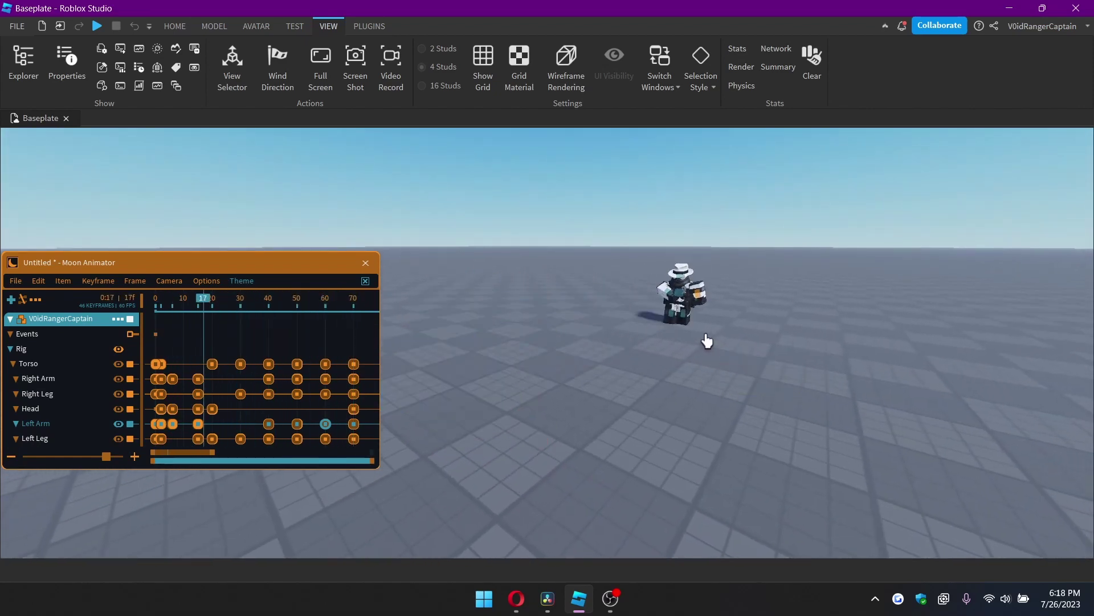
pyautogui.press('d')
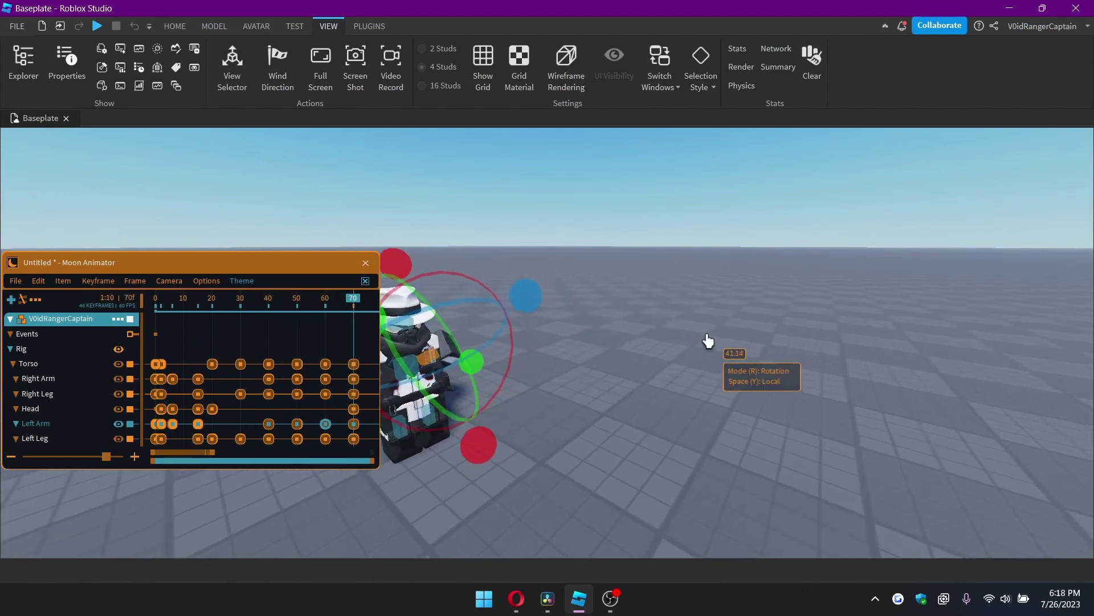
pyautogui.moveTo(707, 341); pyautogui.dragTo(713, 342, button='right')
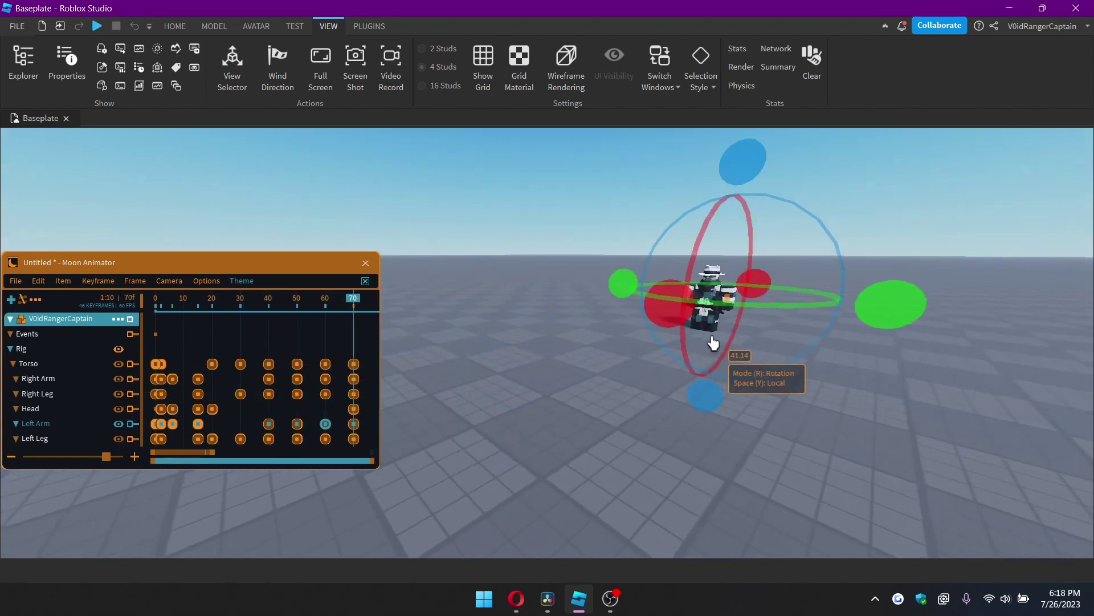
pyautogui.press('space')
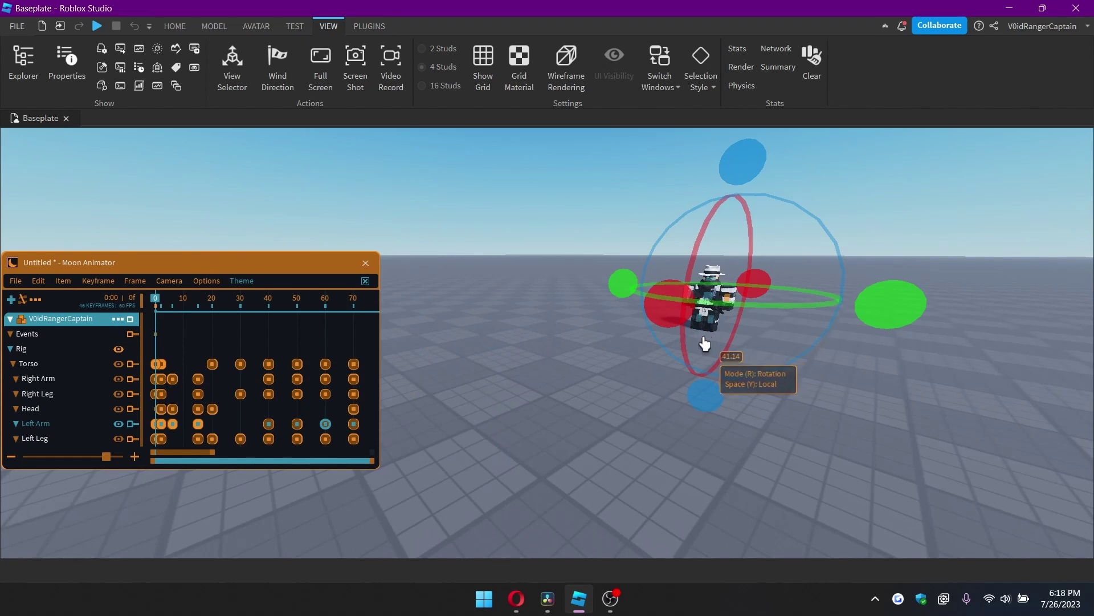
pyautogui.click(526, 443)
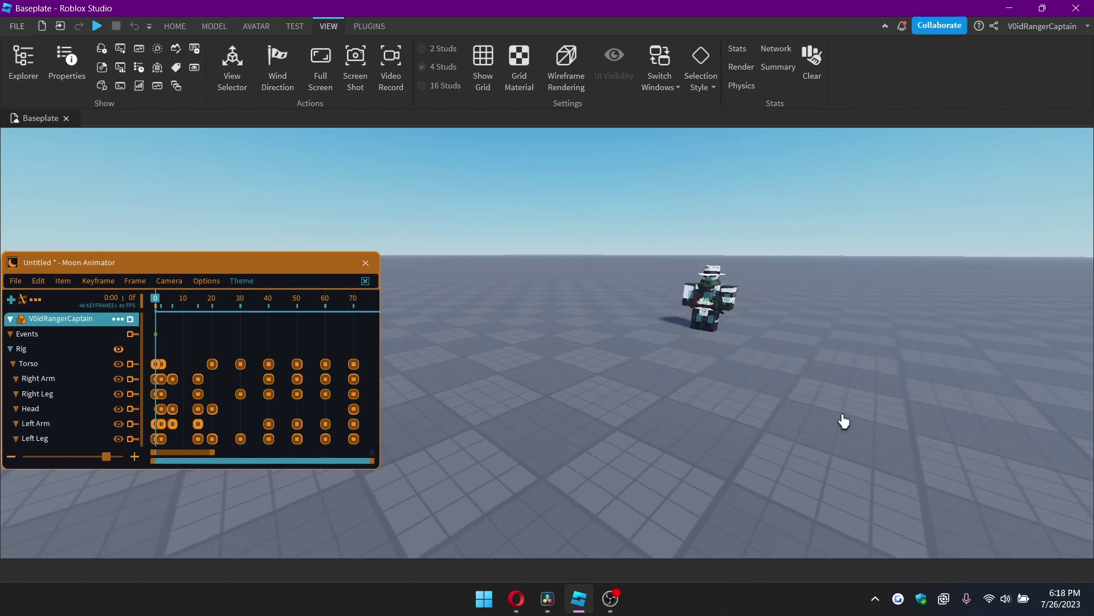
# - Zoom the timeline in on frames 0 to 30 and reposition the Moon Animator window
pyautogui.scroll(5, 298, 391)
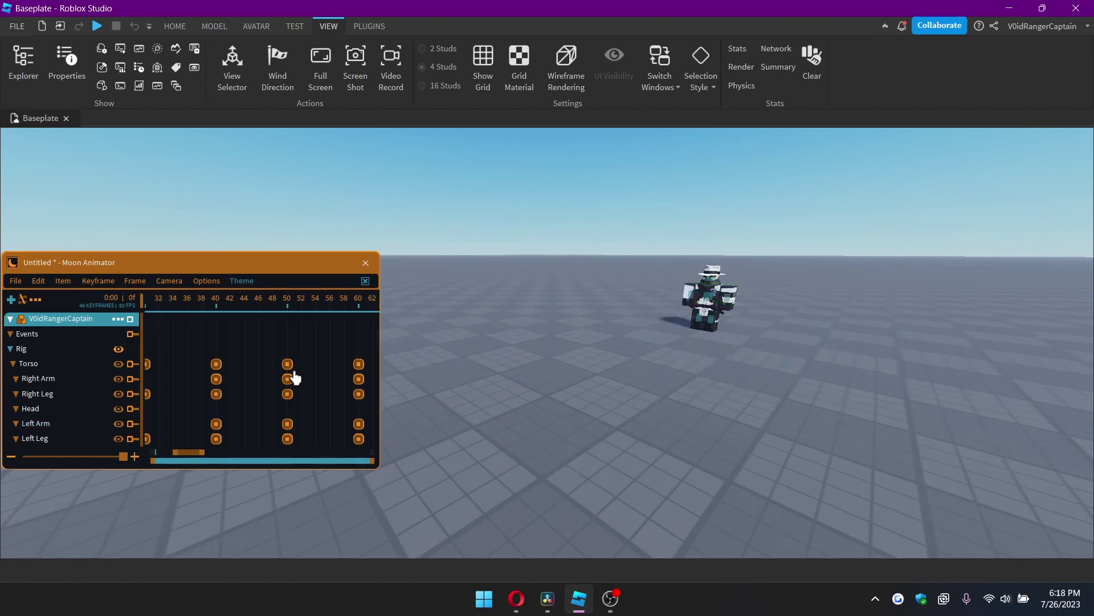
pyautogui.moveTo(206, 341); pyautogui.dragTo(641, 330, button='middle')
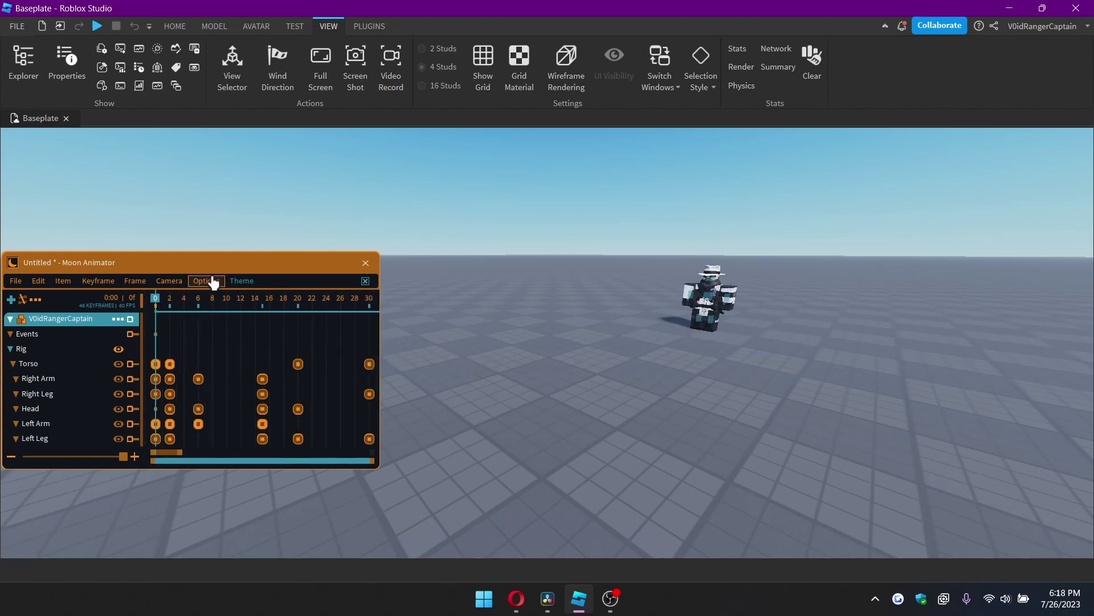
pyautogui.moveTo(226, 261); pyautogui.dragTo(244, 263)
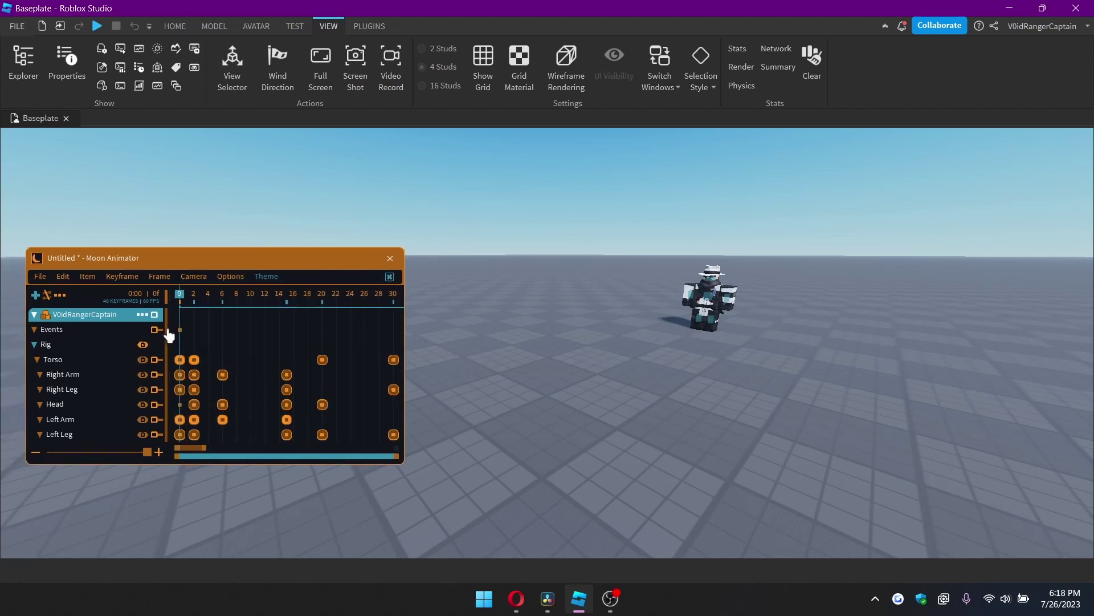
pyautogui.click(95, 367)
pyautogui.click(568, 344)
# - Undo the last few arm edits at frame 60
pyautogui.click(40, 275)
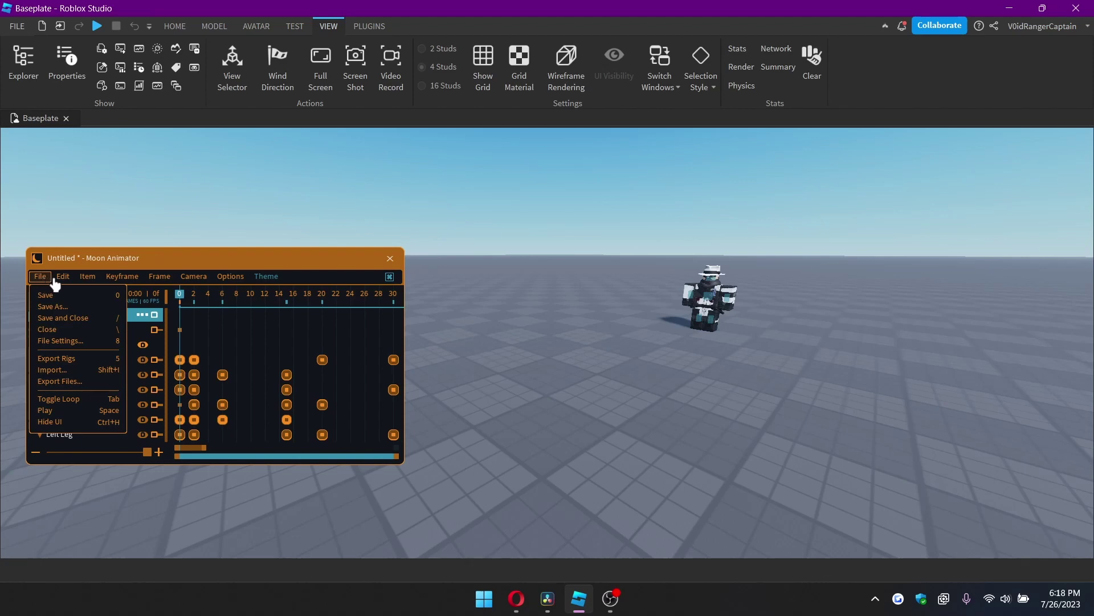
pyautogui.moveTo(59, 281)
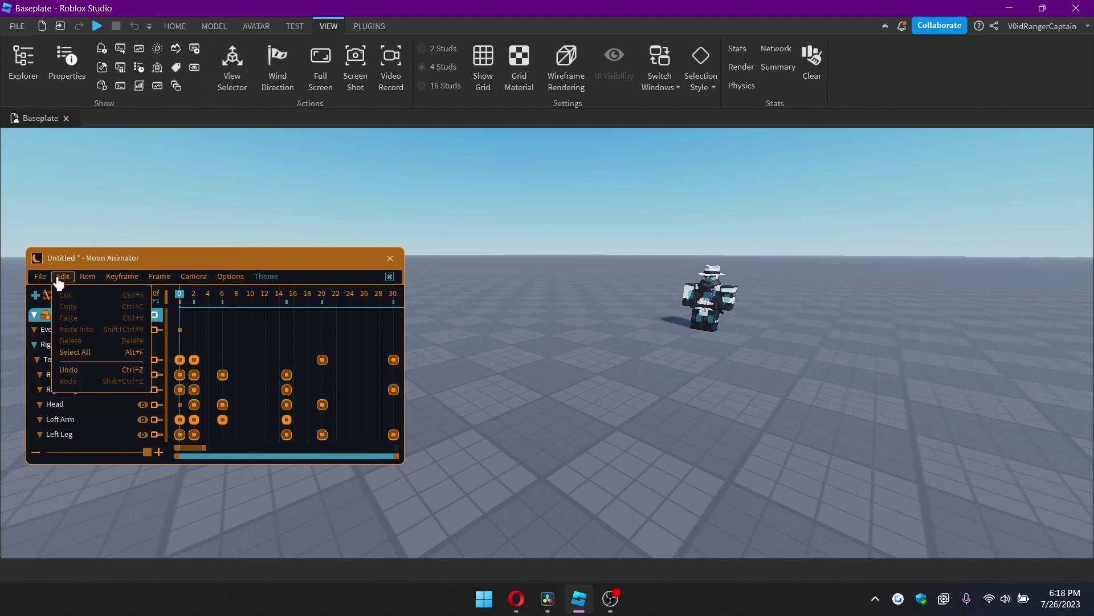
pyautogui.click(92, 371)
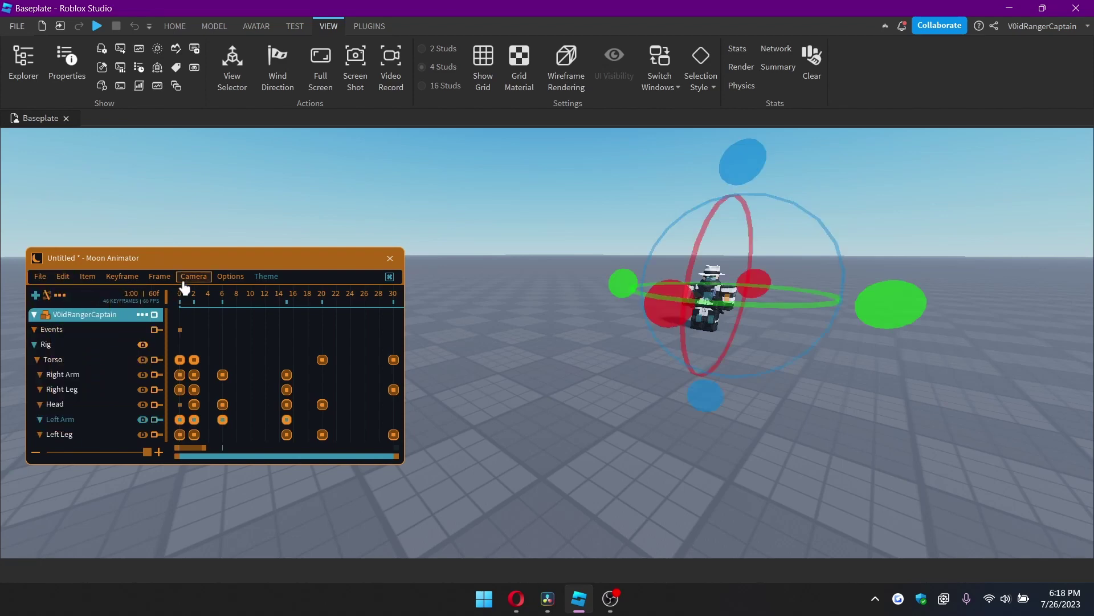
pyautogui.hotkey('ctrl', 'z')
pyautogui.hotkey('ctrl', 'z')
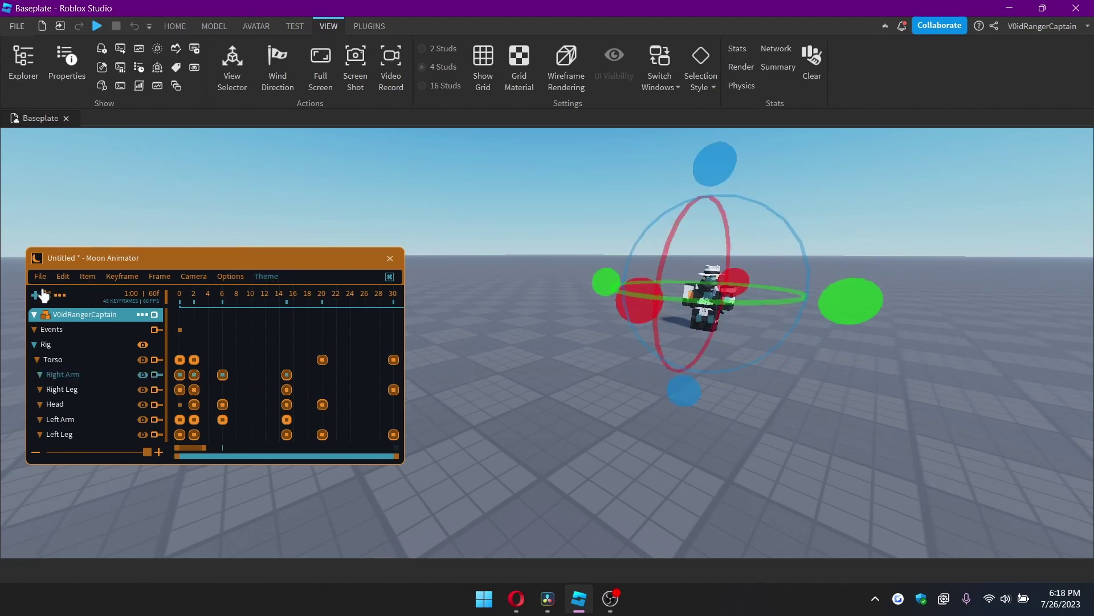
# - Redo the undone arm edits at frame 60
pyautogui.click(57, 282)
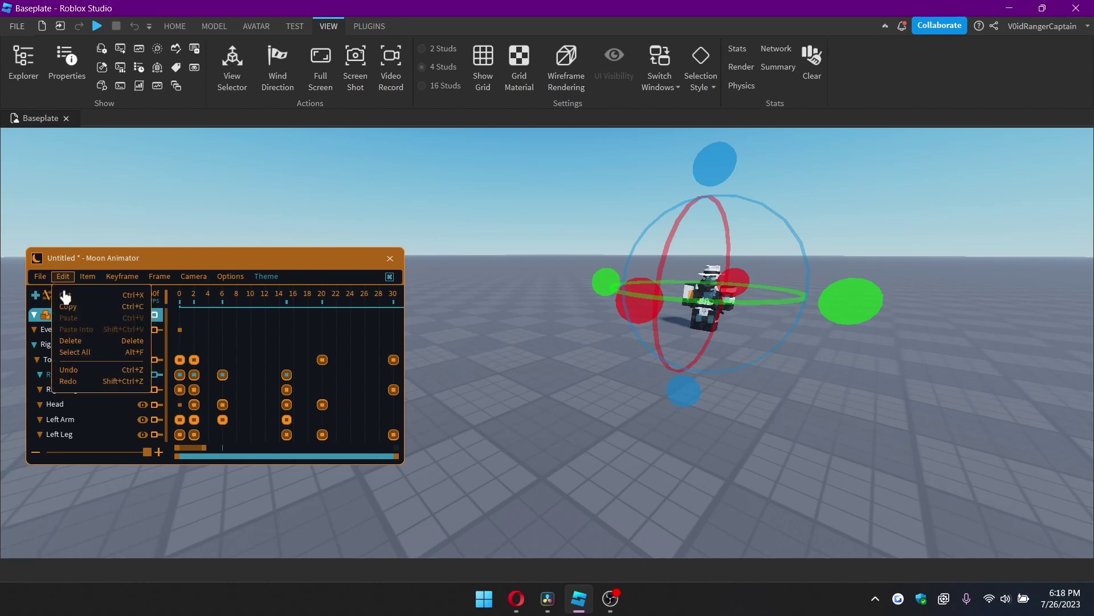
pyautogui.click(101, 386)
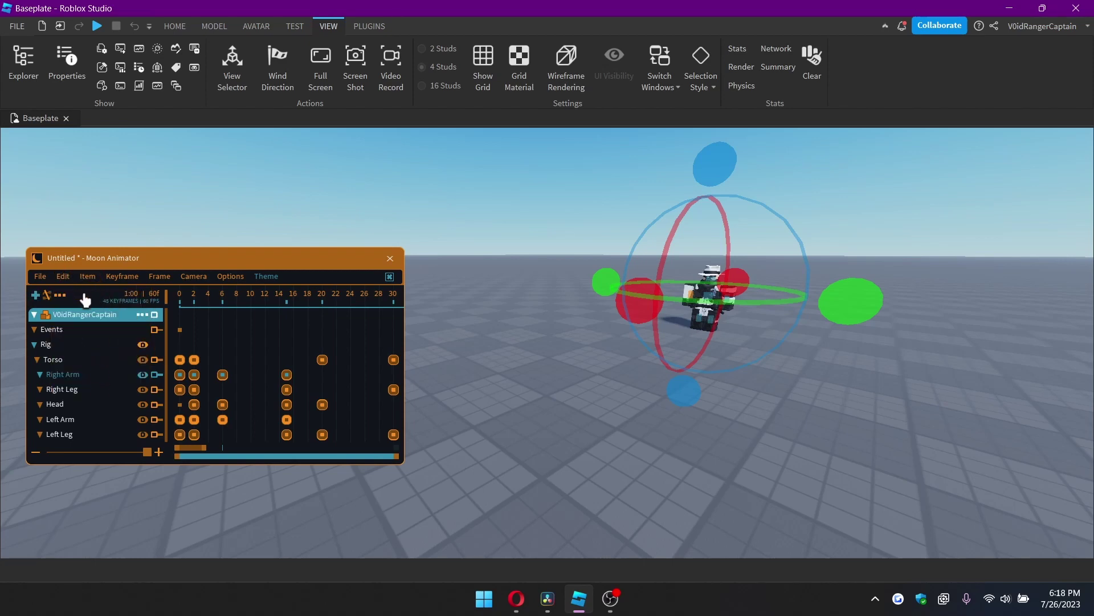
pyautogui.click(63, 276)
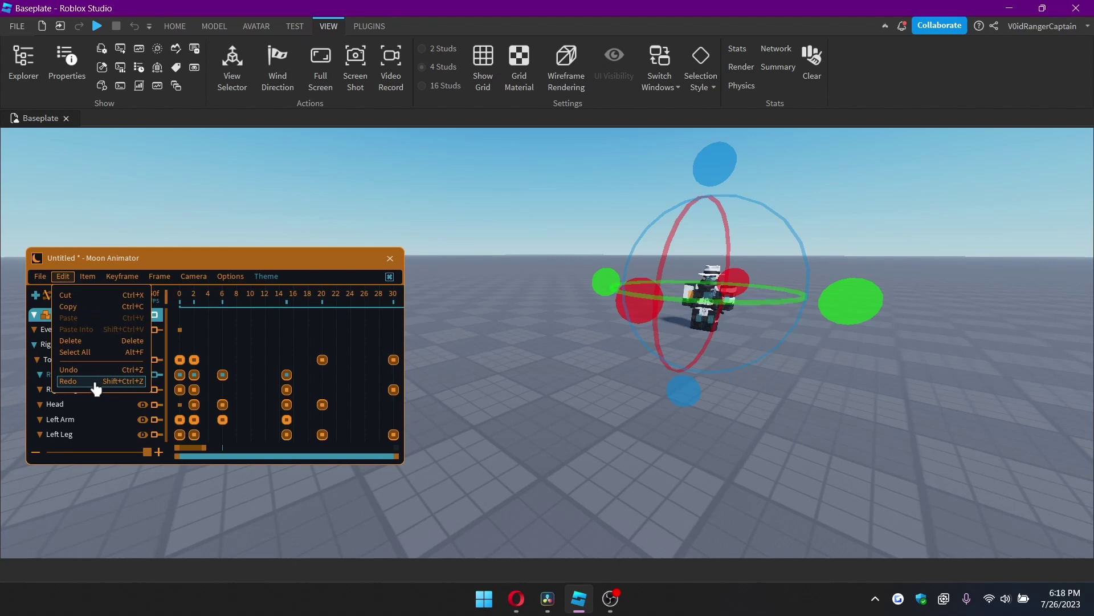
pyautogui.click(605, 396)
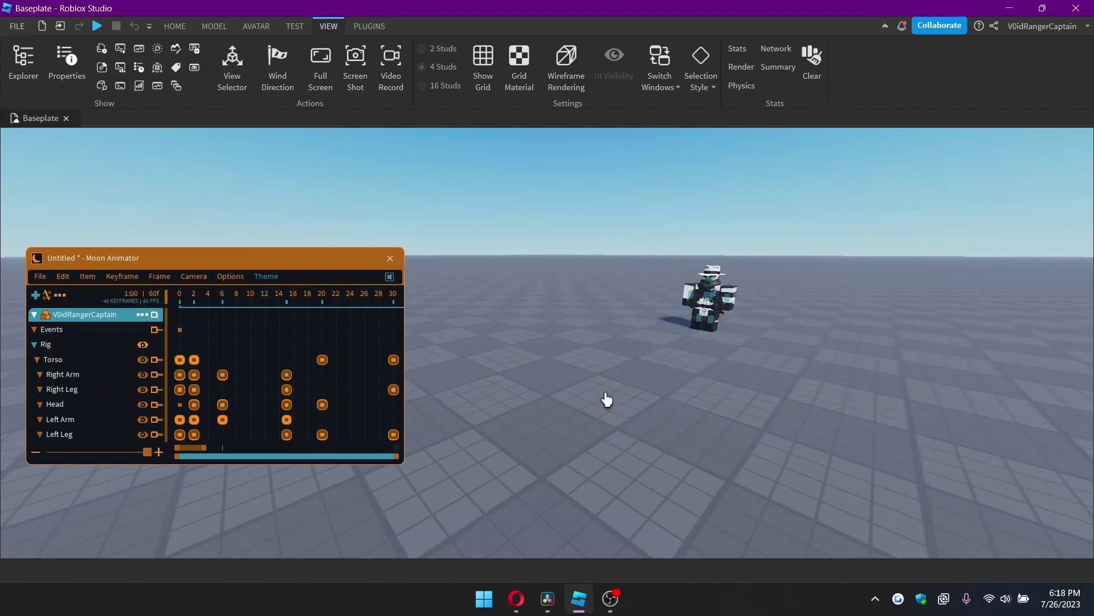
pyautogui.hotkey('ctrl', 'y')
pyautogui.hotkey('ctrl', 'y')
pyautogui.hotkey('ctrl', 'y')
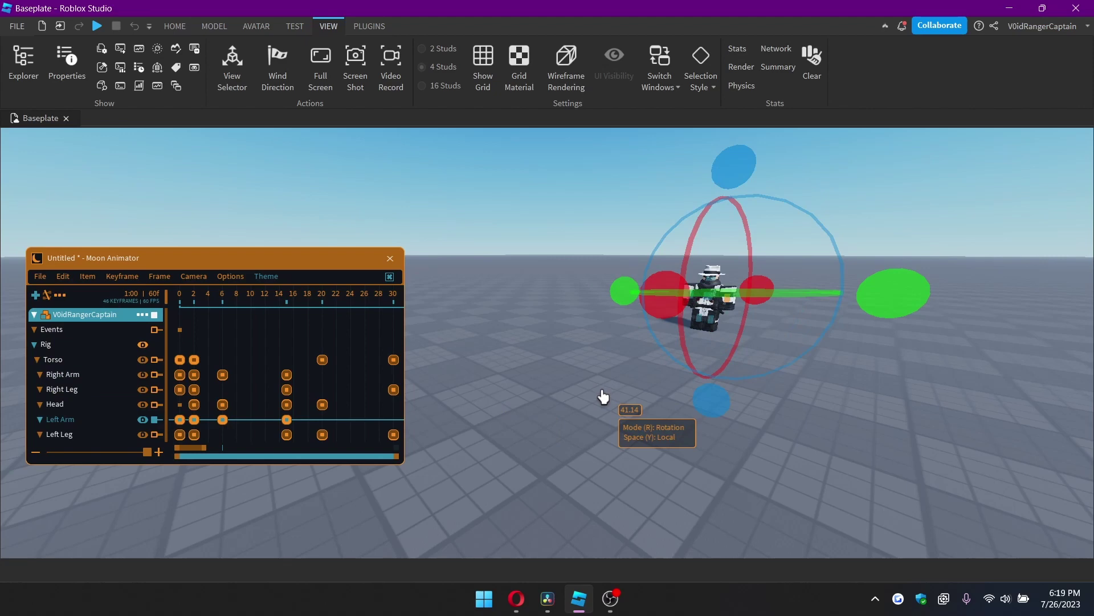
# - Play back the finished character animation from the start
pyautogui.click(604, 397)
pyautogui.moveTo(603, 396)
pyautogui.mouseDown(button='right')
pyautogui.moveTo(593, 399)
pyautogui.moveTo(619, 407)
pyautogui.mouseUp(button='right')
pyautogui.scroll(3, 603, 403)
pyautogui.press('space')
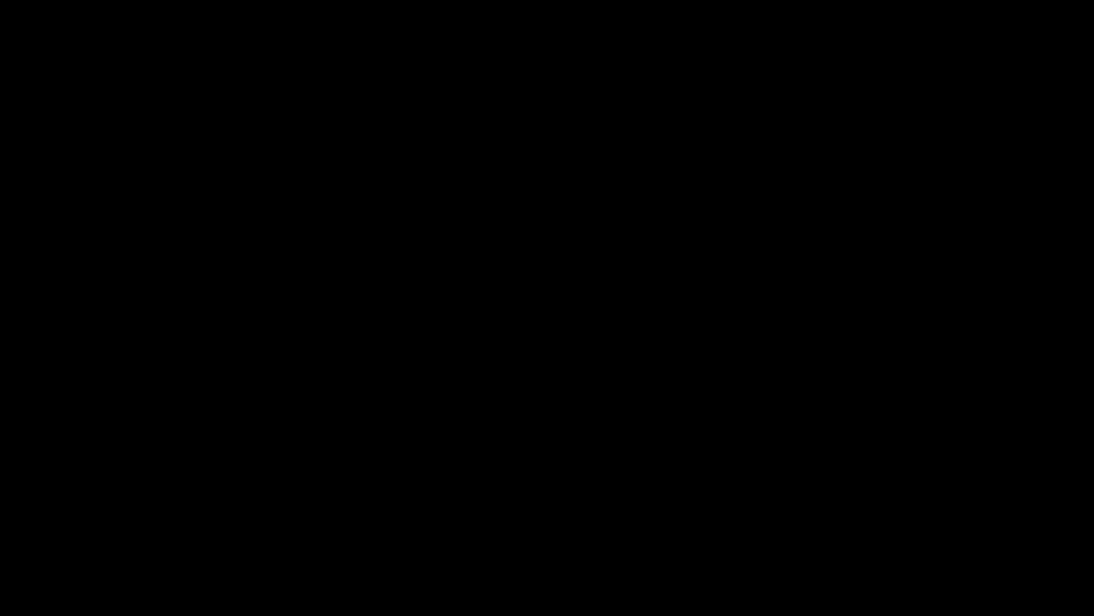